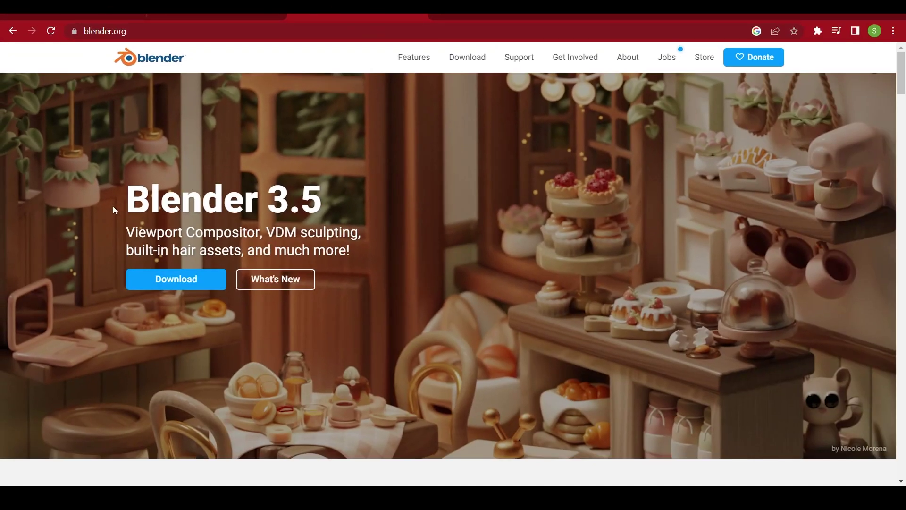
drag(111, 207, 366, 257)
click(478, 216)
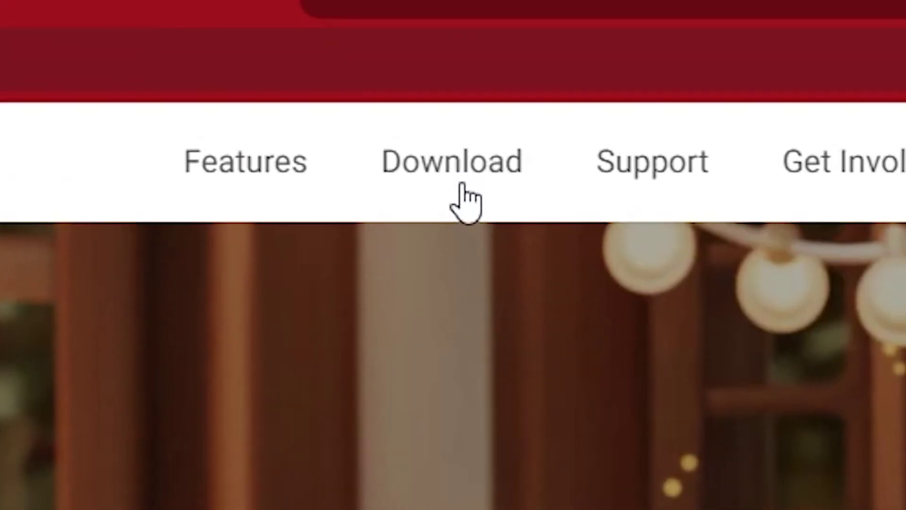
- In Roblox Studio, insert a masculine R15 Block Avatar rig with the Rig Builder
key(w)
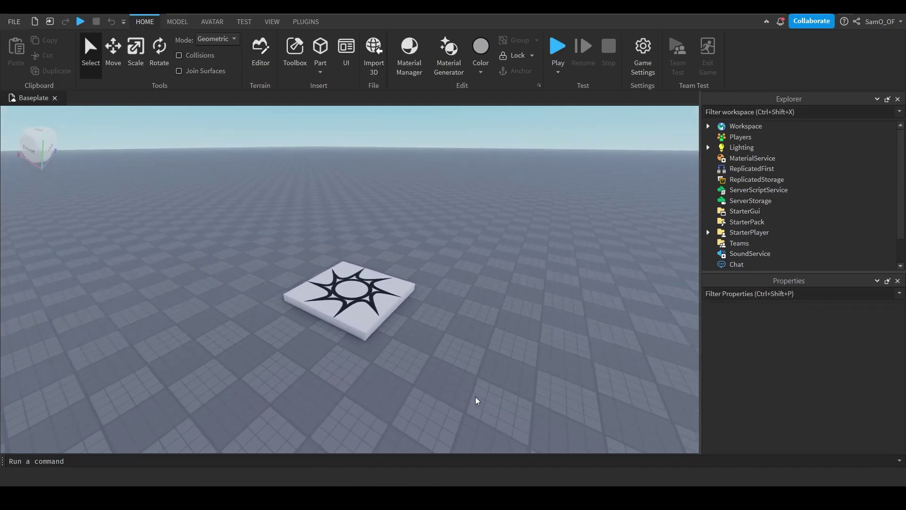
right_drag(476, 397, 476, 398)
key(w)
key(a)
key(s)
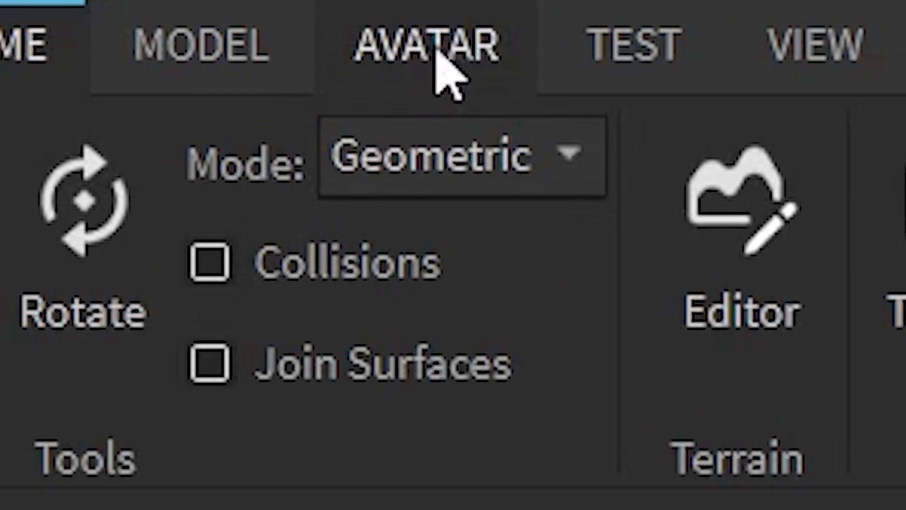
click(436, 50)
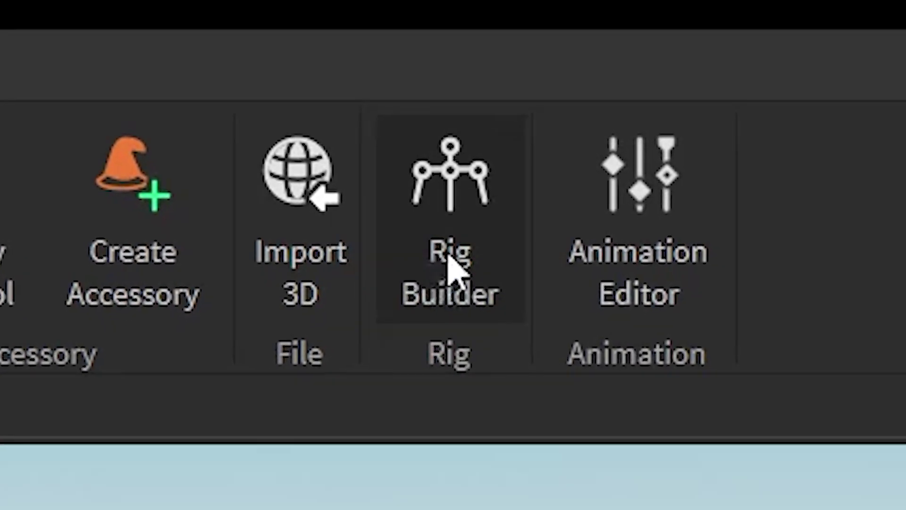
click(458, 238)
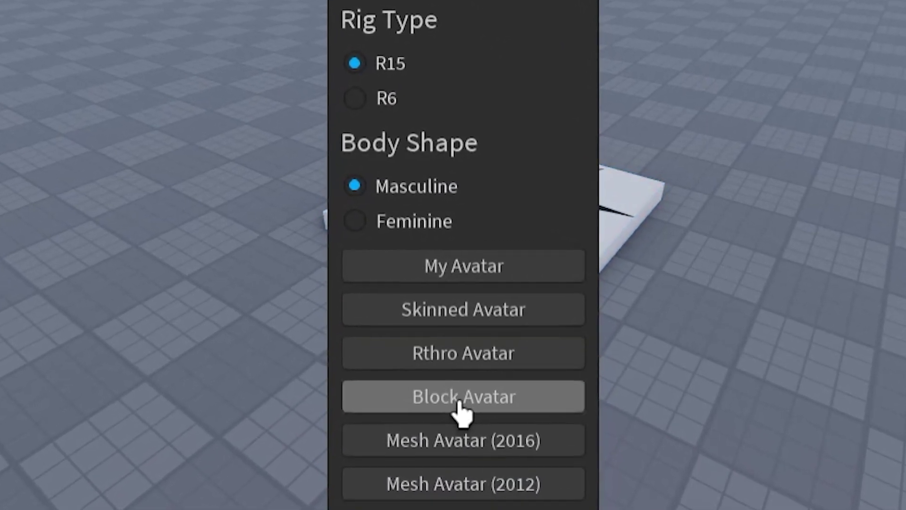
click(454, 415)
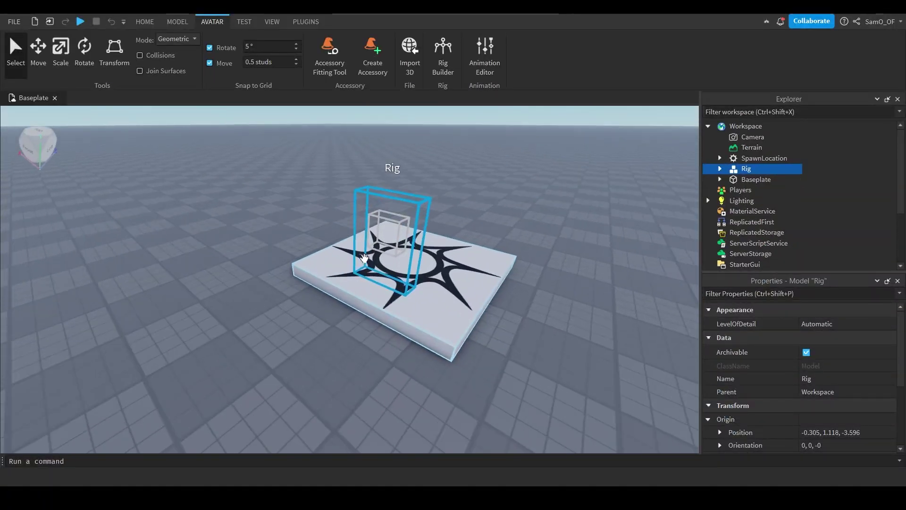
- Examine the inserted rig and the custom block character beside it from several angles
right_drag(364, 258, 366, 260)
scroll(366, 260, up, 5)
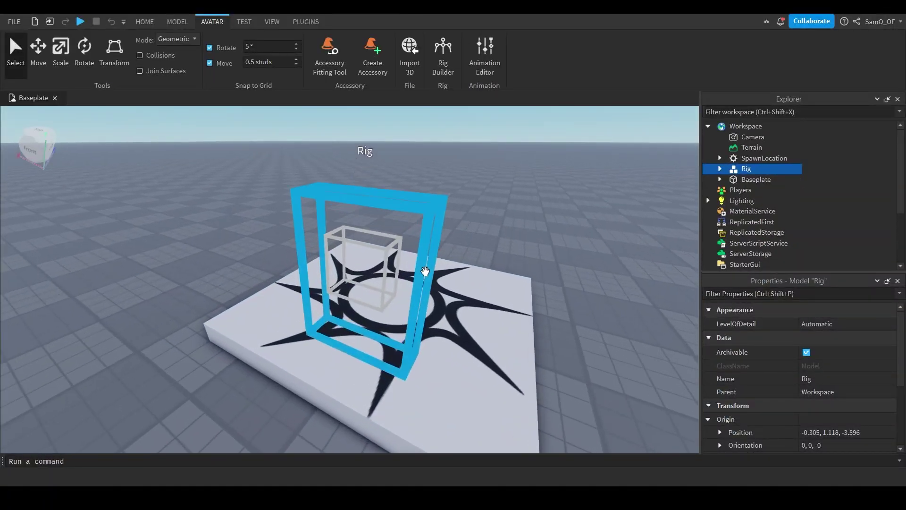
right_drag(425, 269, 438, 278)
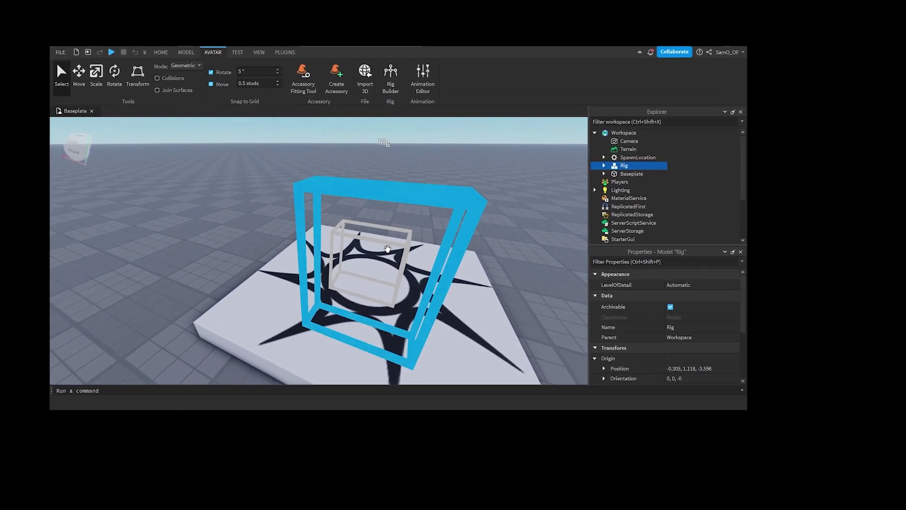
right_drag(444, 268, 444, 268)
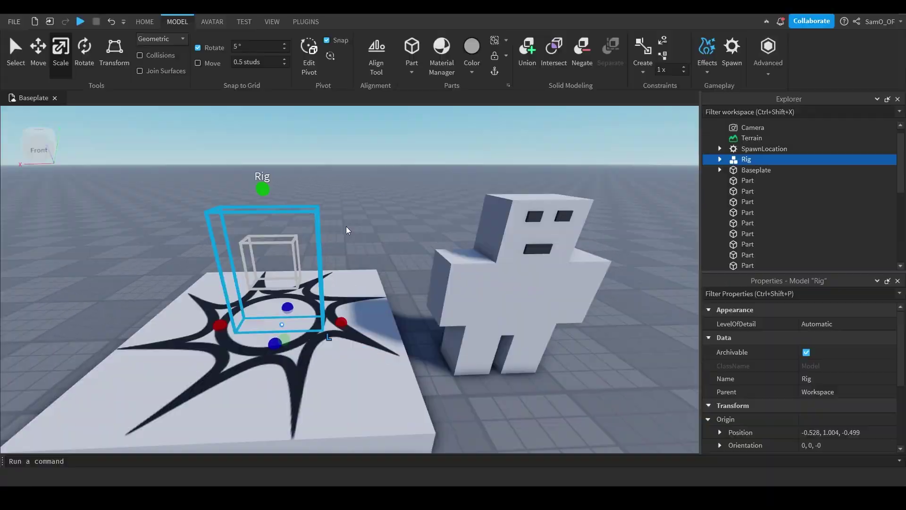
right_drag(347, 232, 347, 231)
scroll(423, 285, up, 1)
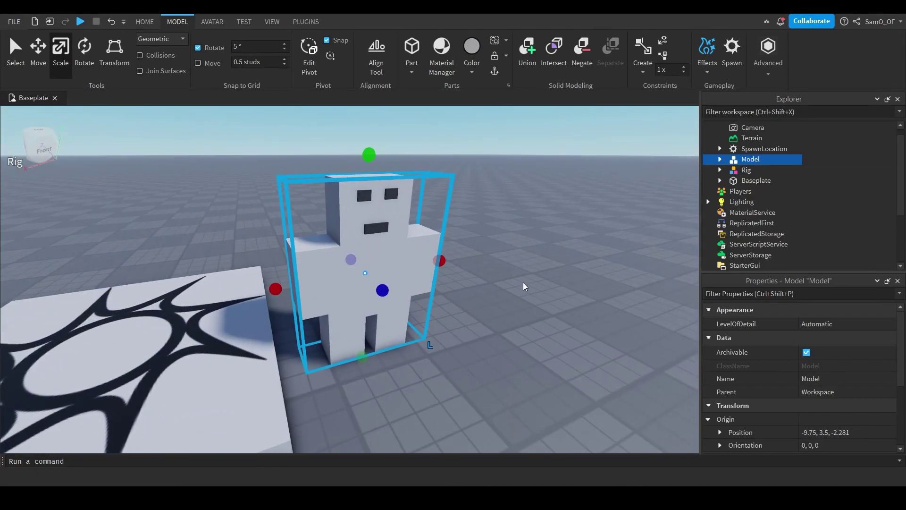
right_drag(520, 285, 521, 286)
right_drag(421, 258, 327, 253)
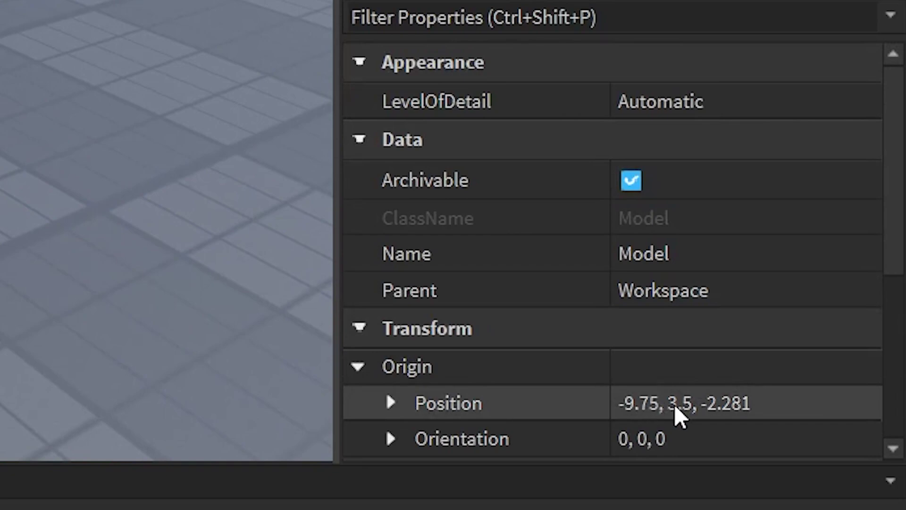
- Set the custom character model's origin position to 0,0,0
click(676, 402)
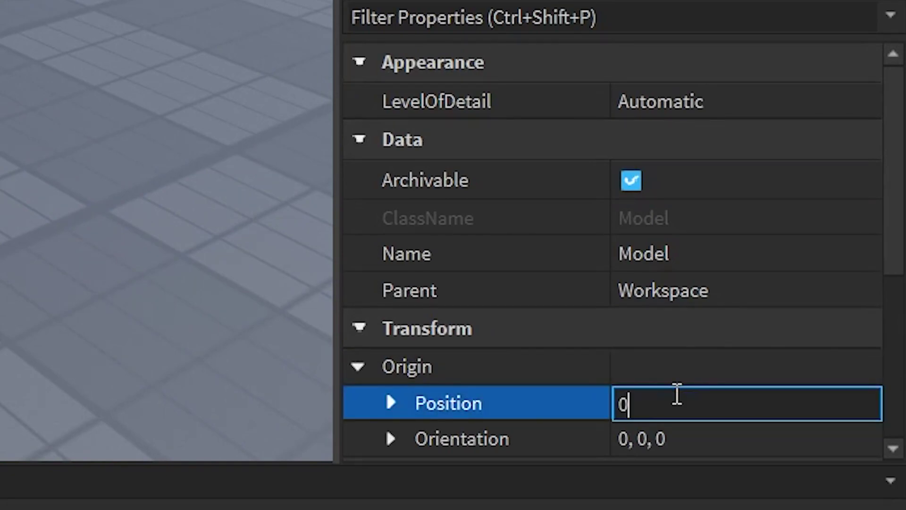
text(0,0,0)
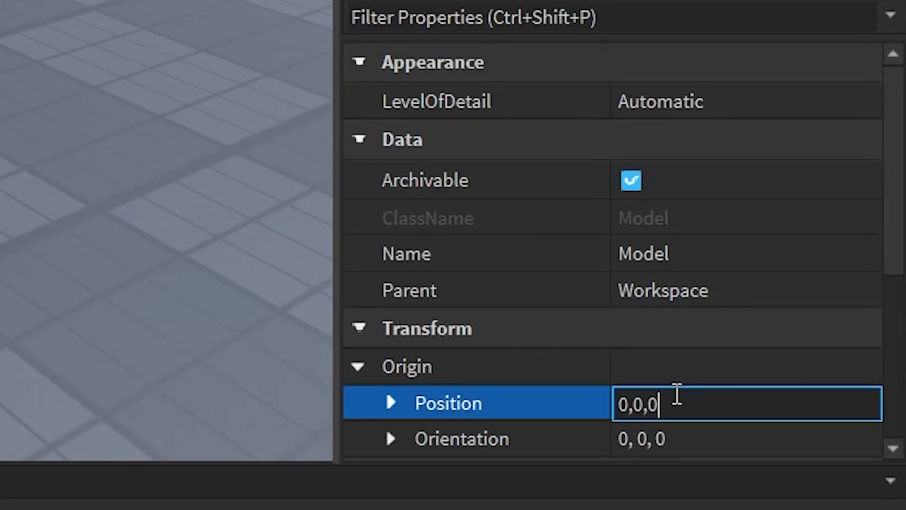
key(Return)
- Delete the SpawnLocation platform from under the character
click(449, 370)
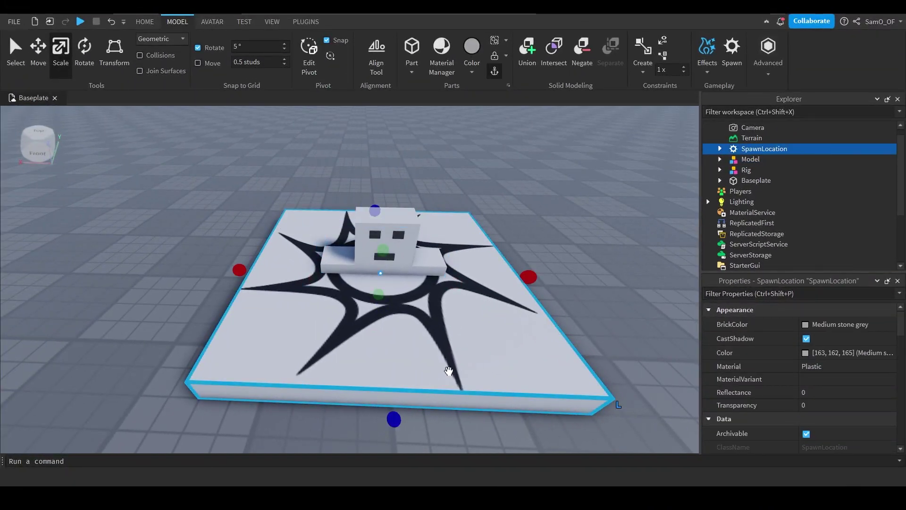
key(Delete)
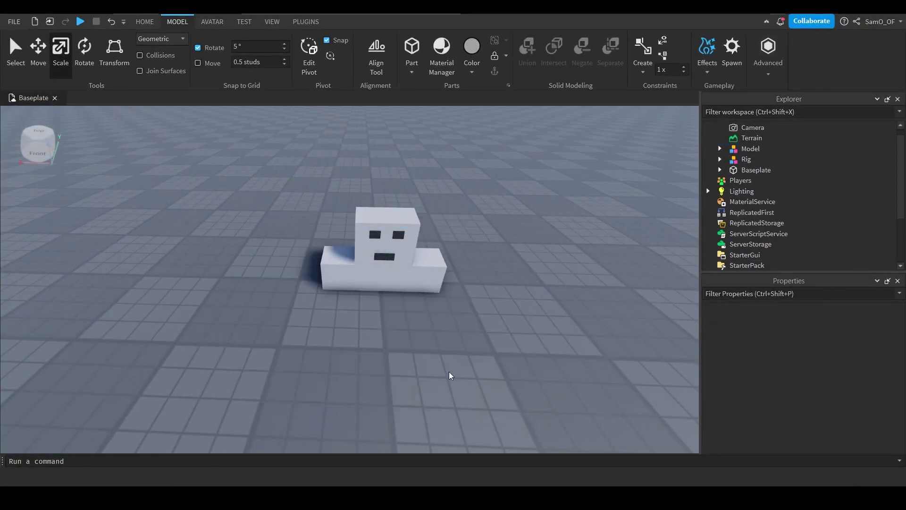
scroll(433, 330, up, 10)
scroll(431, 327, down, 10)
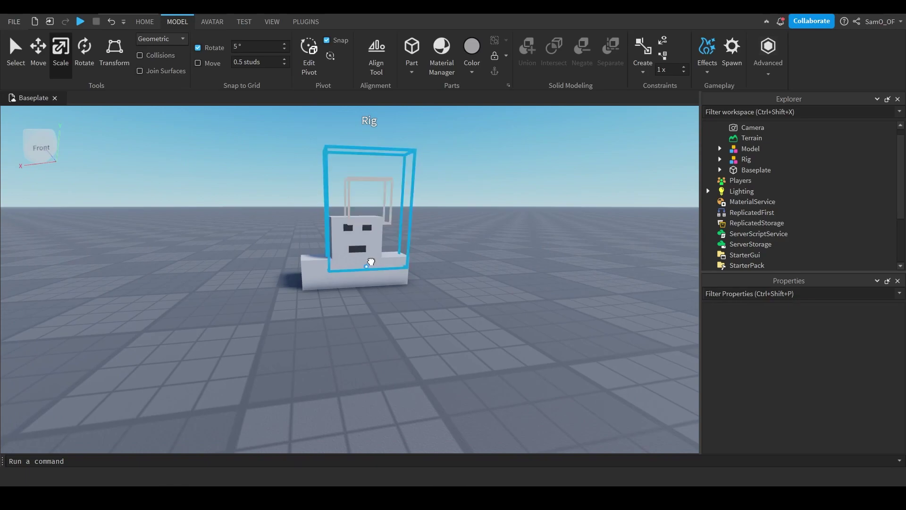
- Select the custom character Model in the workspace and start Export Selection for it
click(371, 262)
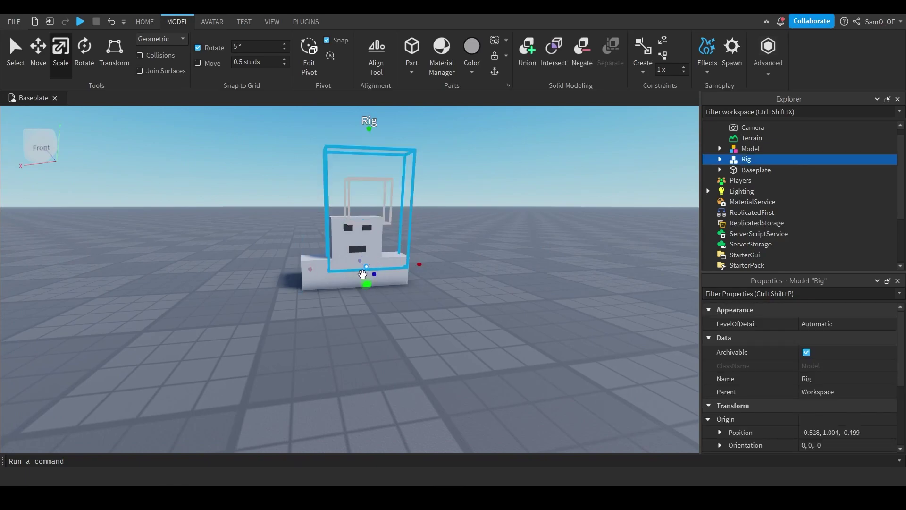
click(351, 280)
scroll(429, 284, up, 3)
right_drag(429, 285, 429, 284)
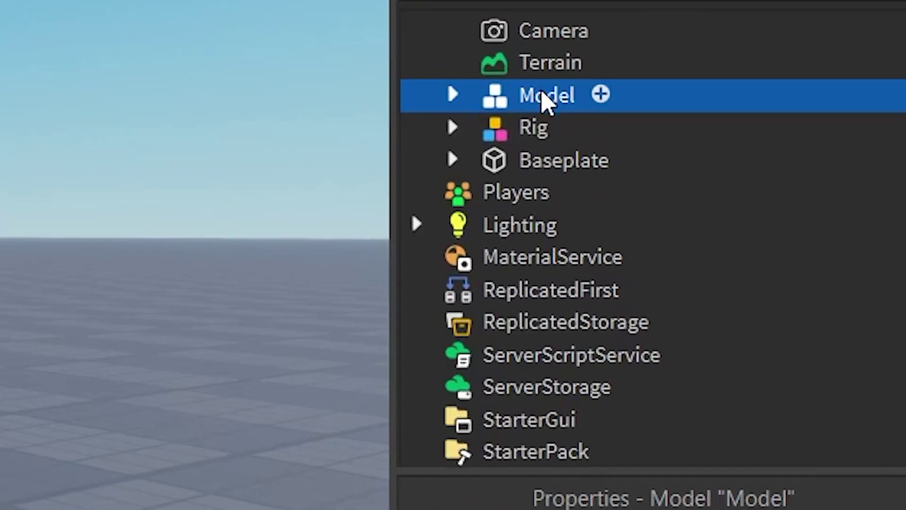
right_click(596, 84)
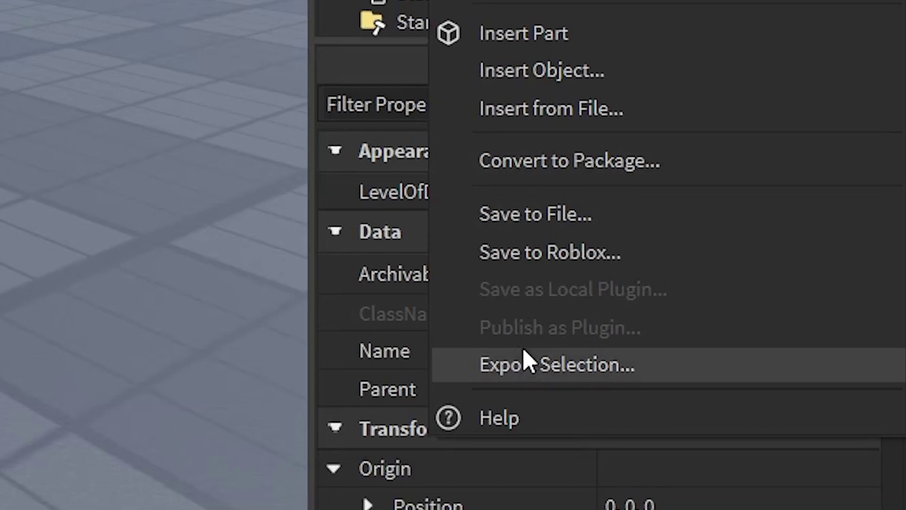
click(533, 365)
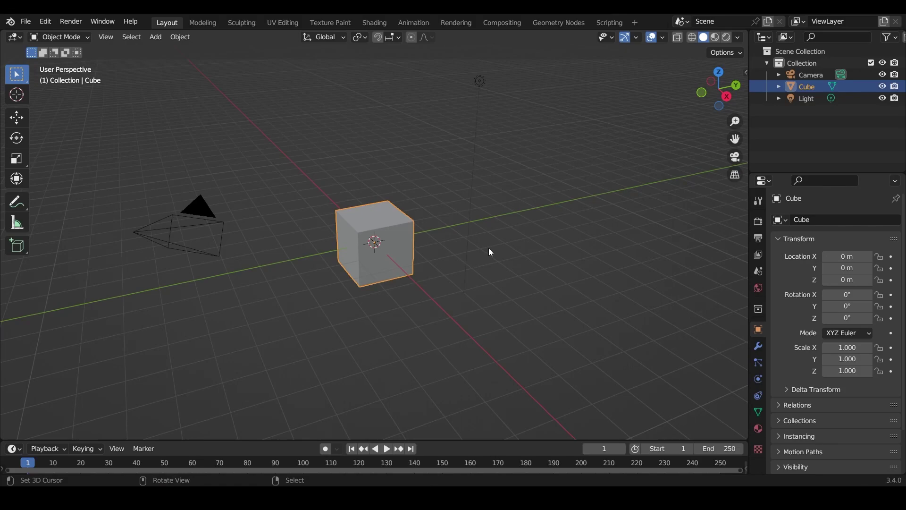
- In Blender, delete the default camera, cube and light from the scene
drag(164, 330, 551, 67)
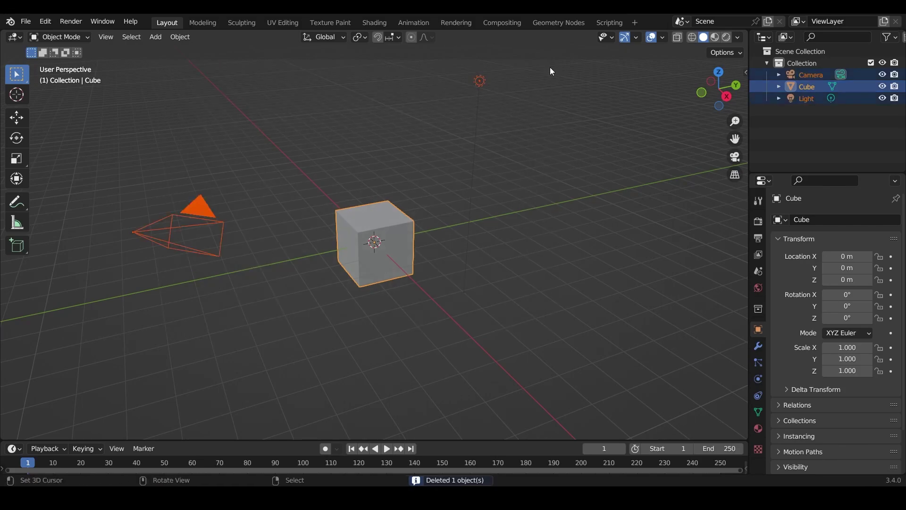
key(Delete)
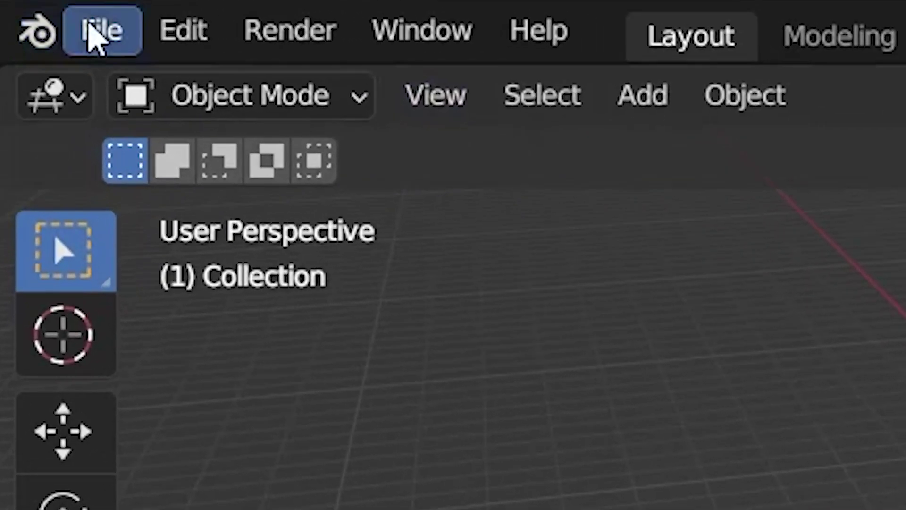
- Import dummy.obj from the Downloads folder as a Wavefront (.obj) (legacy) file
click(24, 22)
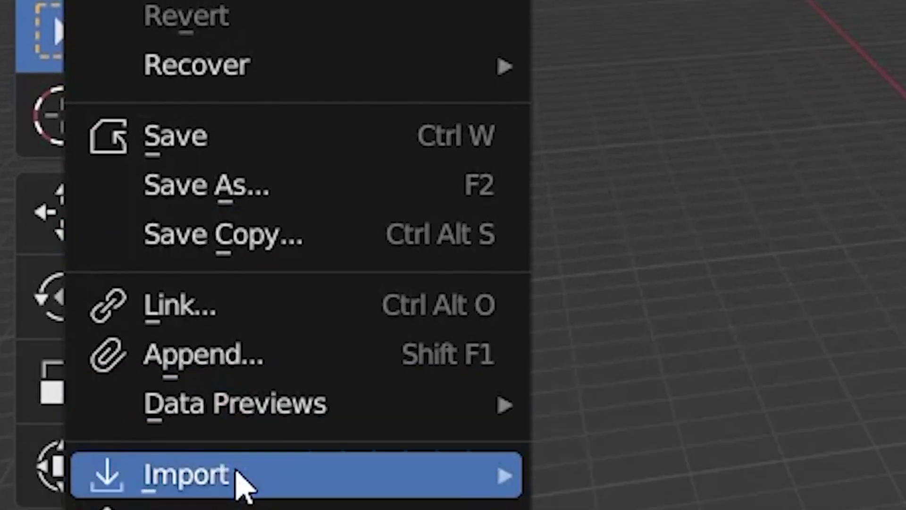
mouse_move(297, 496)
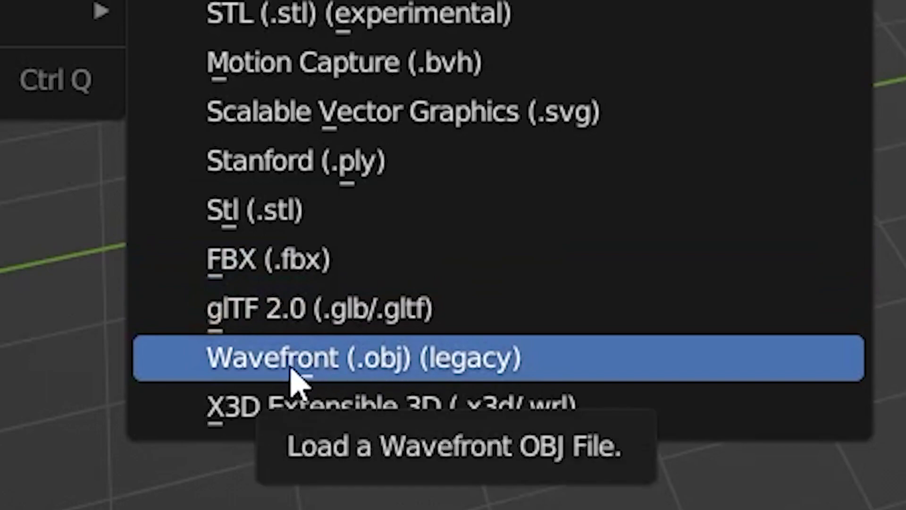
click(337, 367)
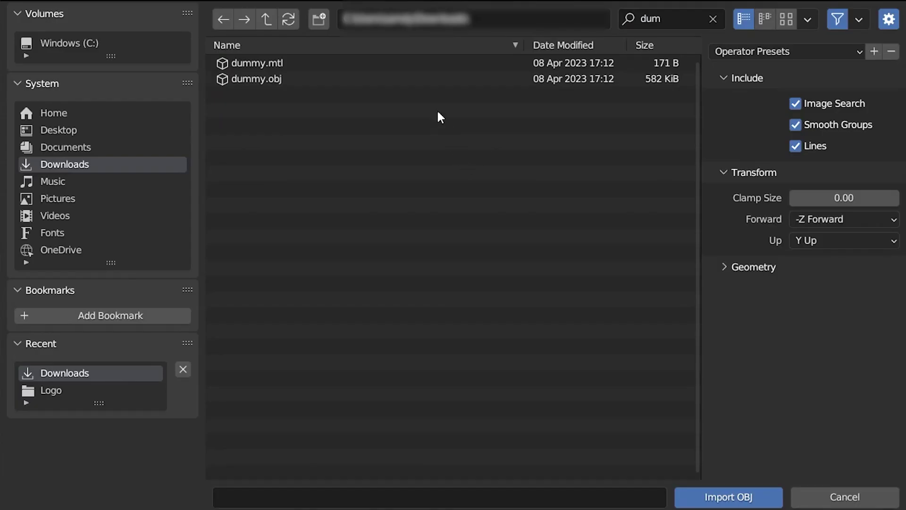
click(275, 78)
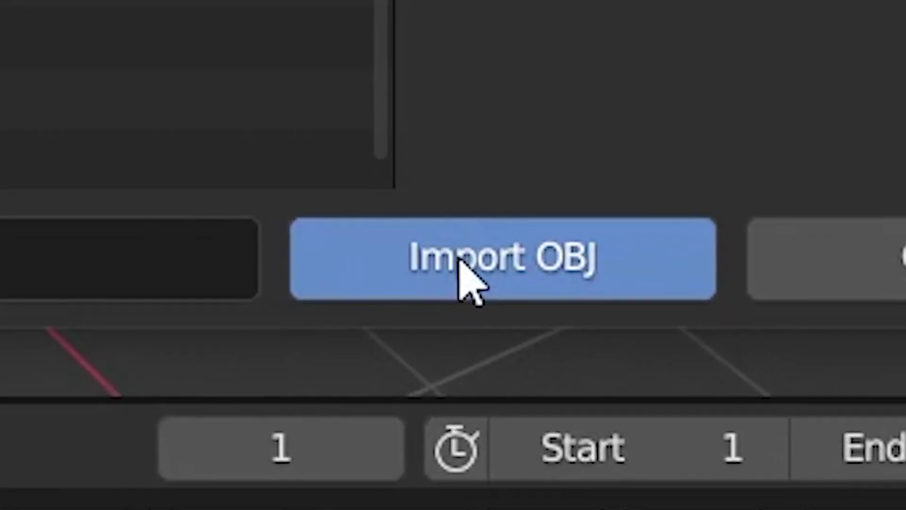
click(667, 449)
middle_drag(213, 231, 351, 225)
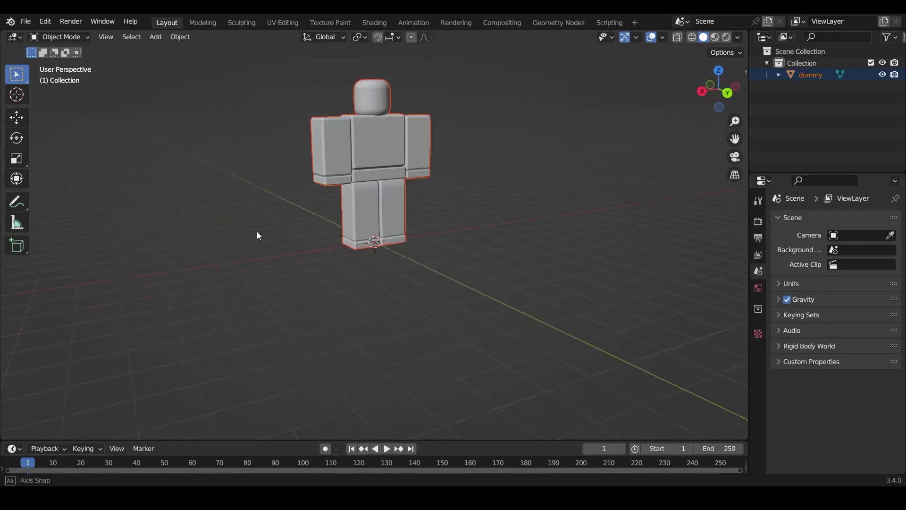
scroll(341, 232, up, 1)
scroll(350, 224, down, 2)
scroll(353, 228, up, 3)
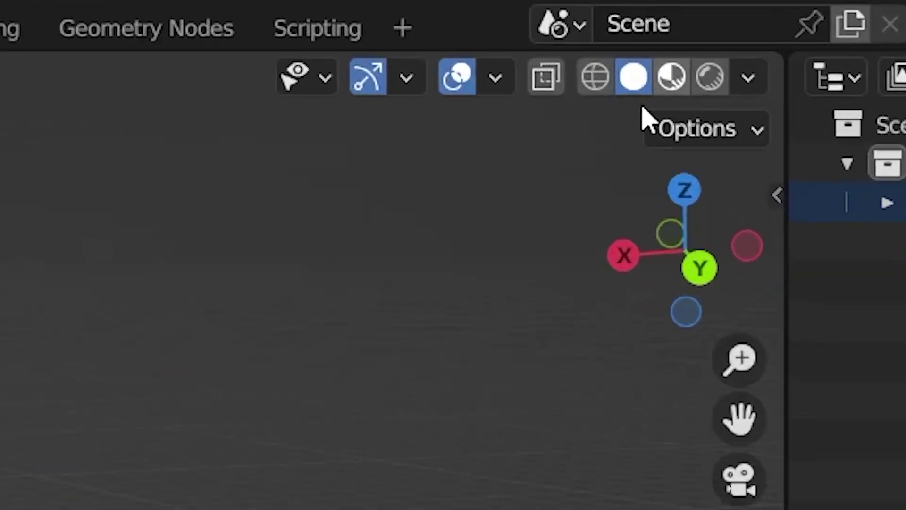
- Set viewport shading to Flat lighting and Texture color, enabling Shadow and Cavity type Both with world-space Ridge 1.310 and Valley 1.634
click(754, 97)
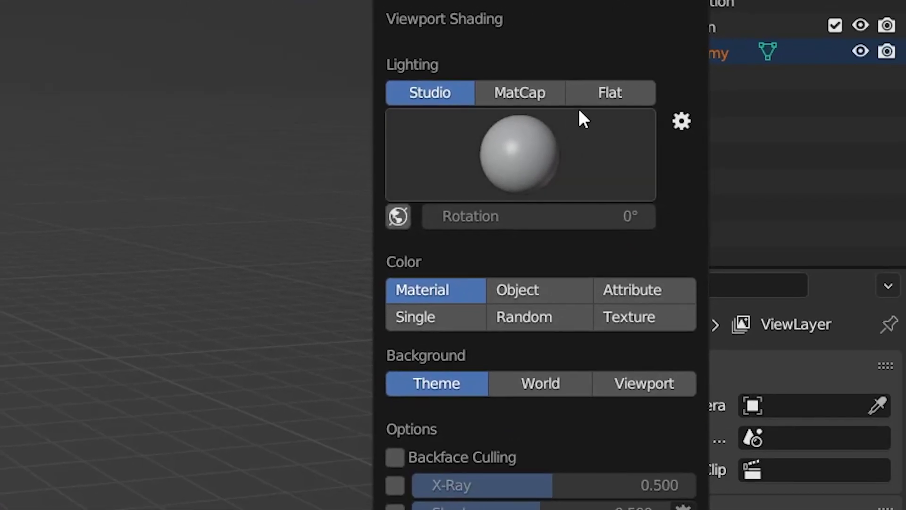
click(609, 93)
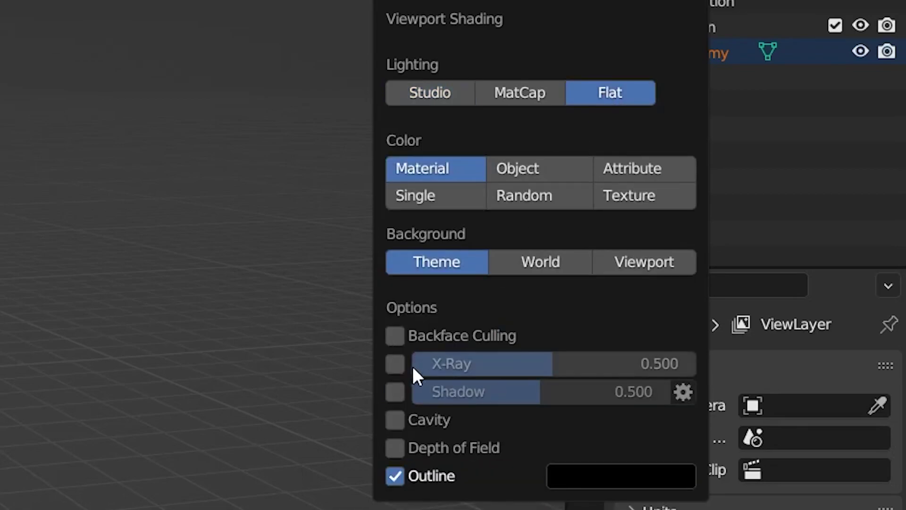
click(398, 391)
click(398, 416)
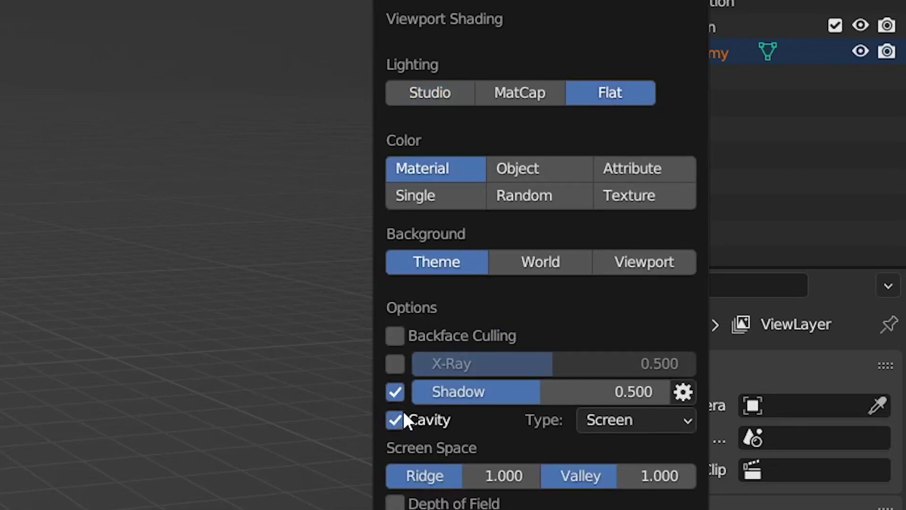
click(590, 425)
click(611, 503)
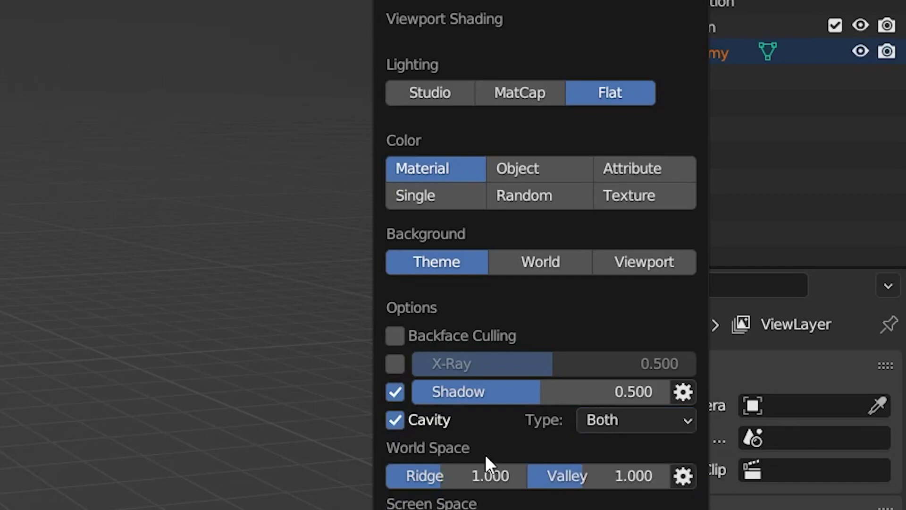
drag(448, 476, 459, 475)
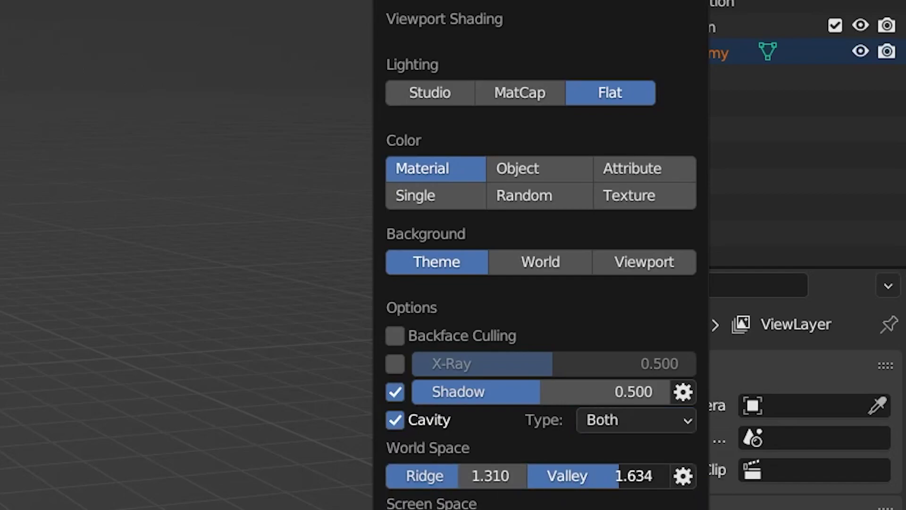
click(644, 195)
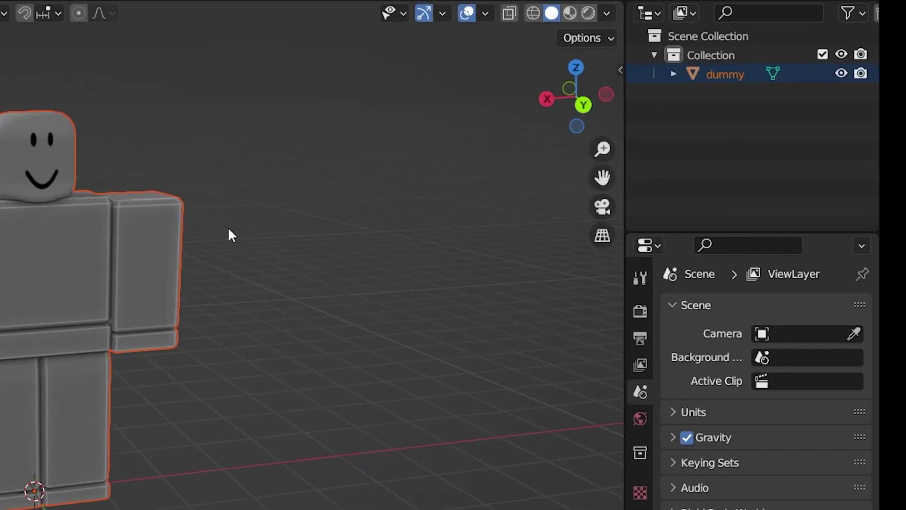
scroll(222, 225, up, 2)
middle_drag(217, 224, 157, 209)
scroll(142, 212, down, 2)
shift+middle_drag(469, 135, 475, 174)
scroll(475, 182, up, 2)
scroll(487, 176, down, 2)
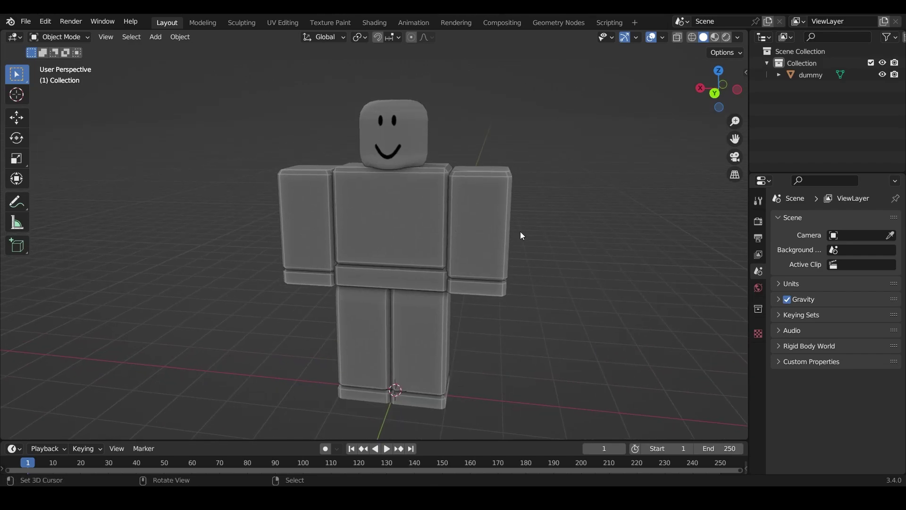
- Add a cylinder mesh at the character's feet with 14 vertices
scroll(431, 206, up, 1)
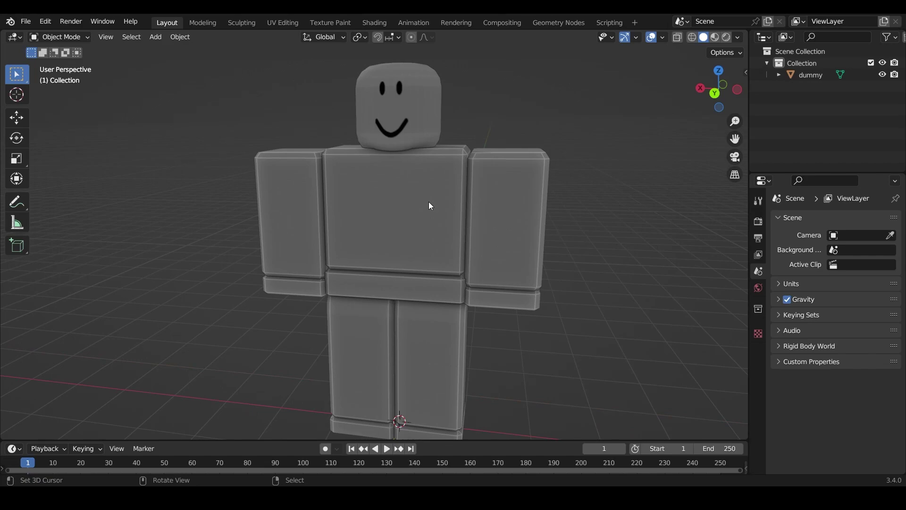
mouse_move(446, 219)
shift+middle_down()
mouse_move(449, 254)
mouse_move(463, 248)
mouse_move(449, 222)
shift+middle_up()
scroll(442, 249, up, 4)
scroll(447, 241, down, 7)
key(shift+a)
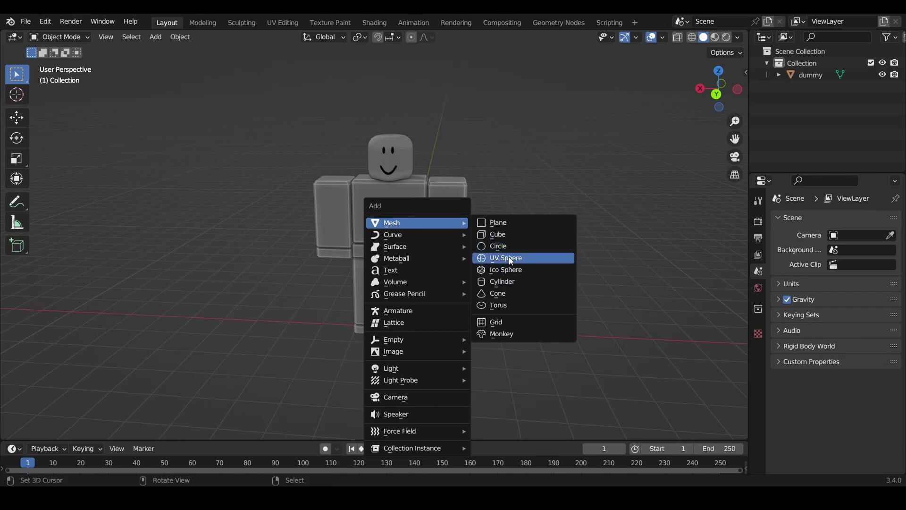
click(508, 281)
scroll(443, 309, up, 1)
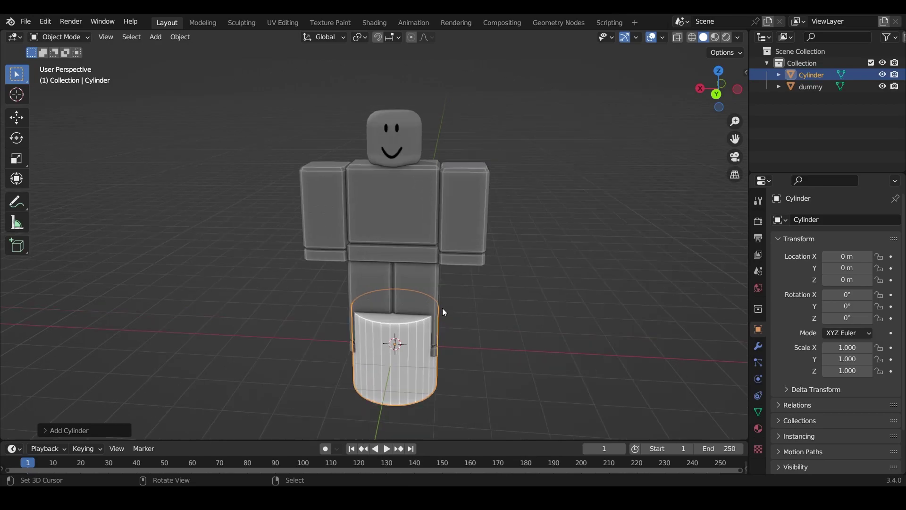
middle_drag(417, 333, 435, 324)
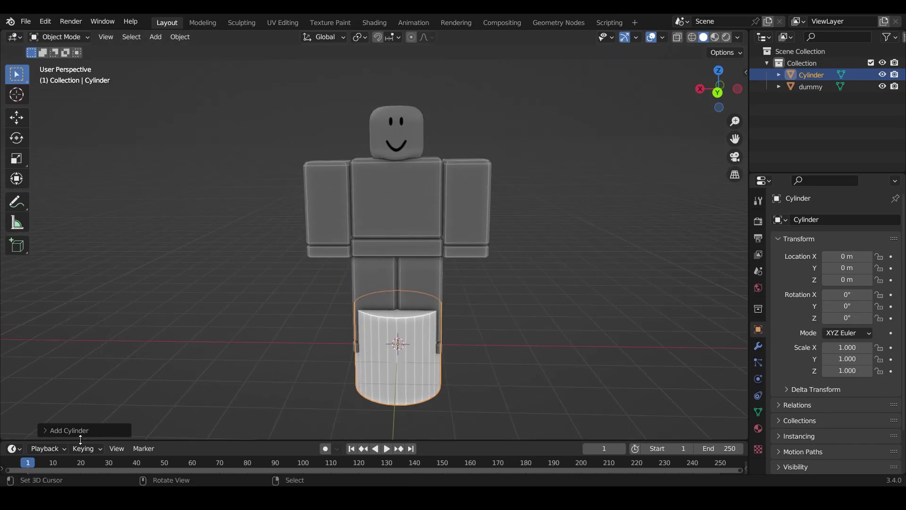
click(52, 431)
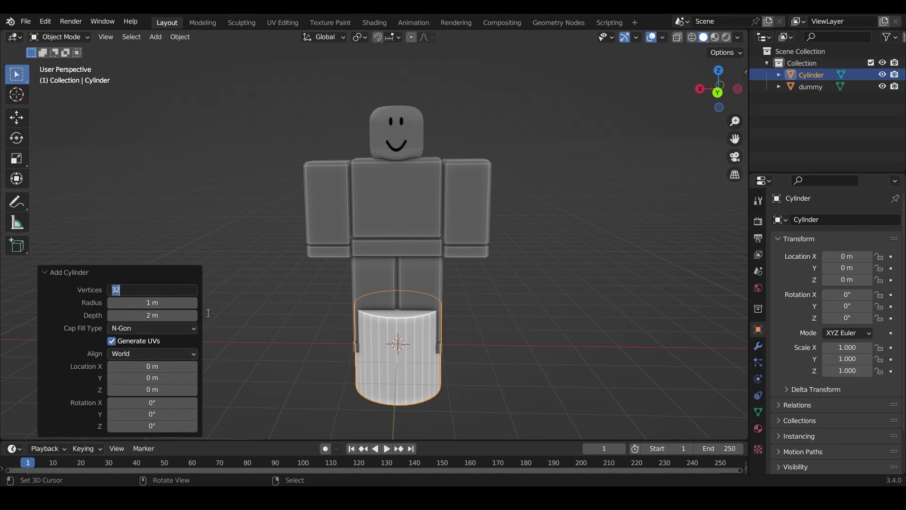
key(Return)
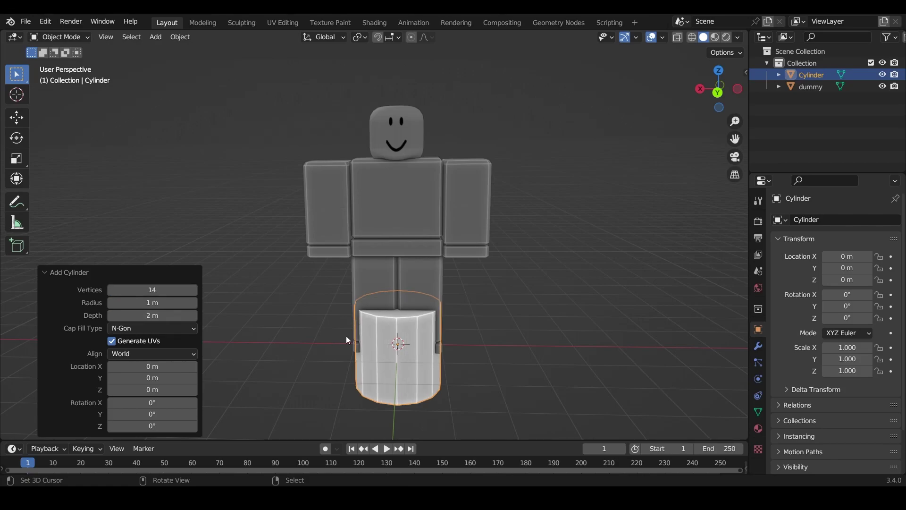
middle_drag(379, 353, 483, 327)
middle_drag(475, 321, 466, 322)
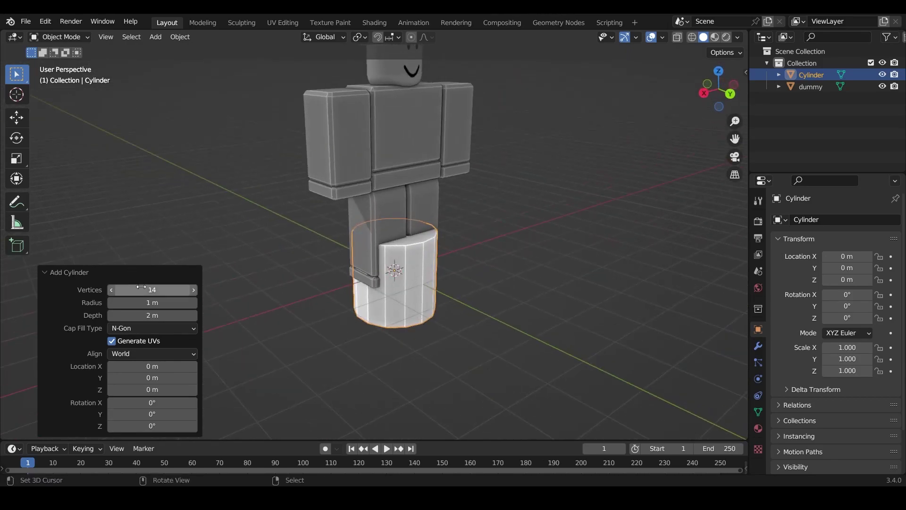
- Try a lower vertex count on the new cylinder, then set it back to 14
drag(147, 289, 98, 291)
double_click(158, 292)
text(1)
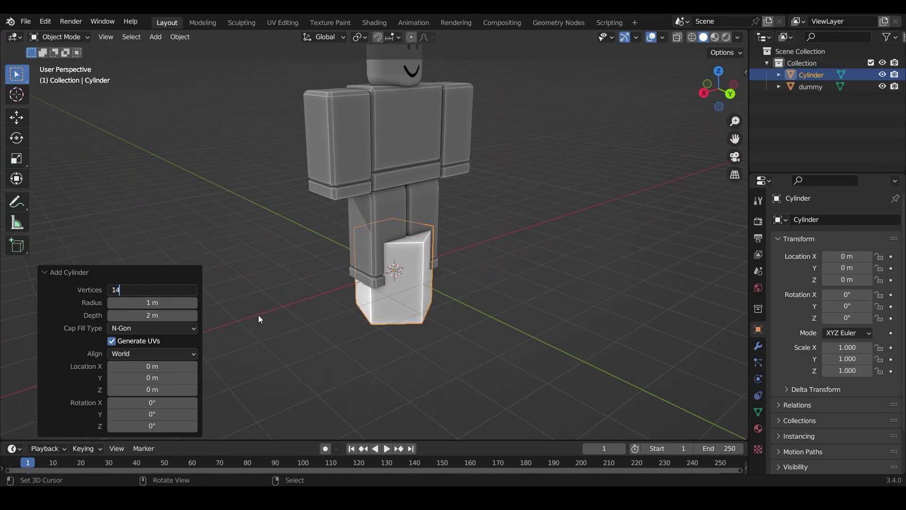
text(4)
key(Return)
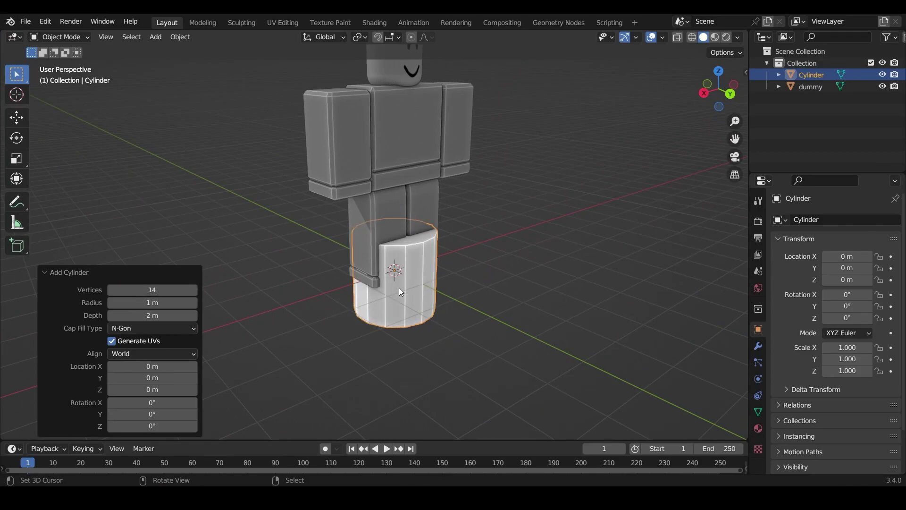
- Move the cylinder up along the Z axis by about 5.25 m so it surrounds the character's head
middle_drag(398, 288, 376, 316)
key(g)
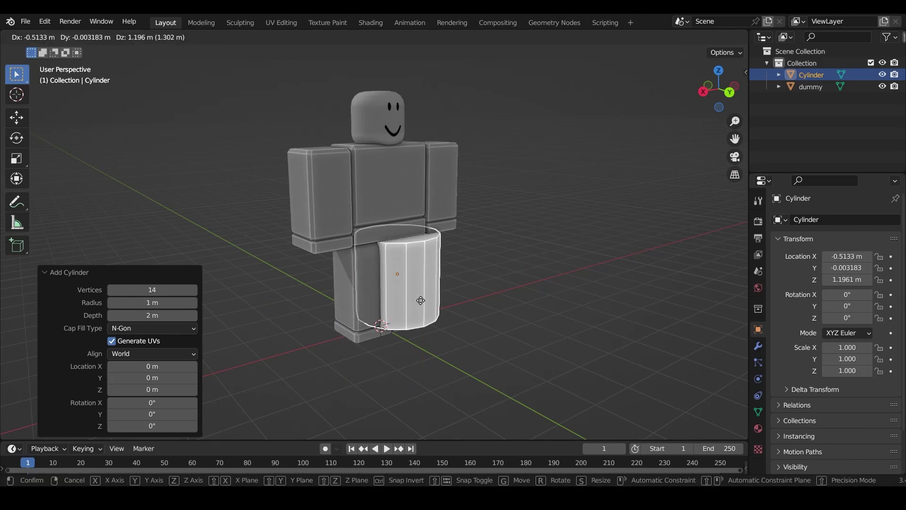
key(z)
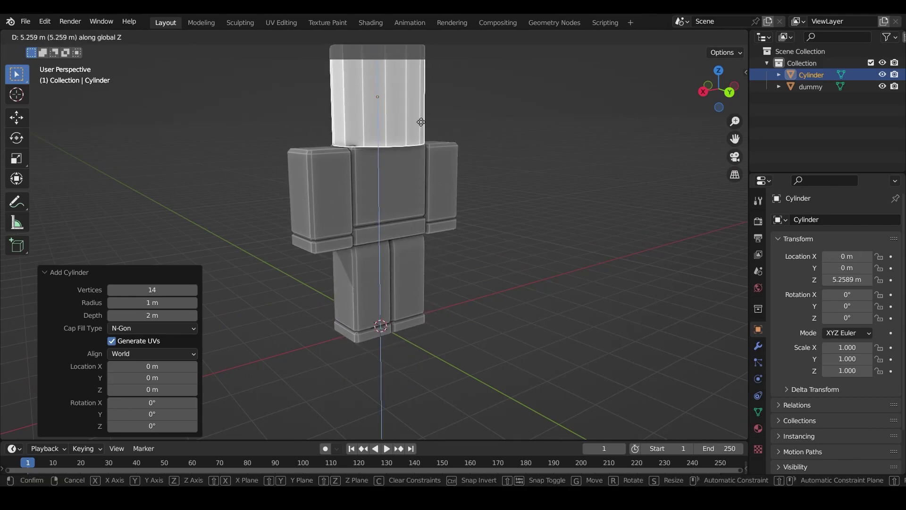
click(421, 122)
- Examine the cylinder's placement around the head from the front, side and top orthographic views
shift+middle_drag(465, 146, 448, 209)
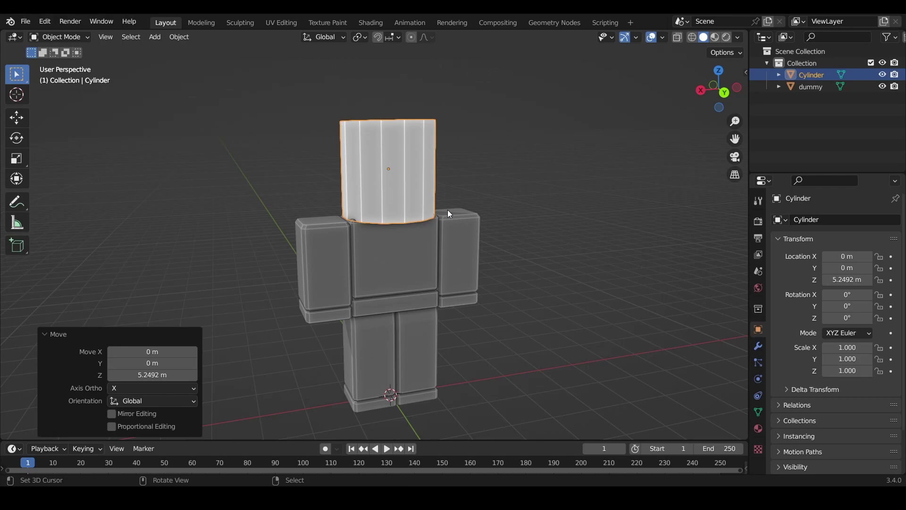
scroll(453, 224, up, 1)
shift+middle_drag(450, 235, 438, 253)
middle_drag(438, 253, 444, 225)
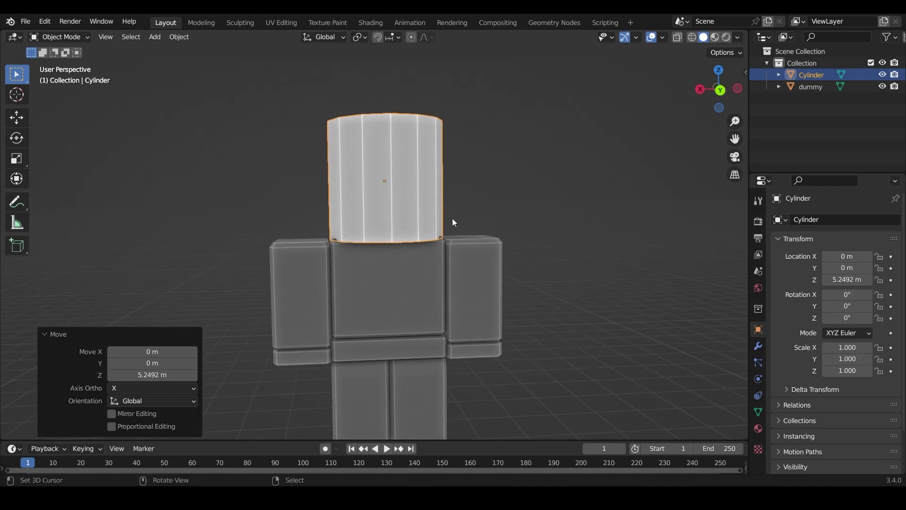
key(KP_1)
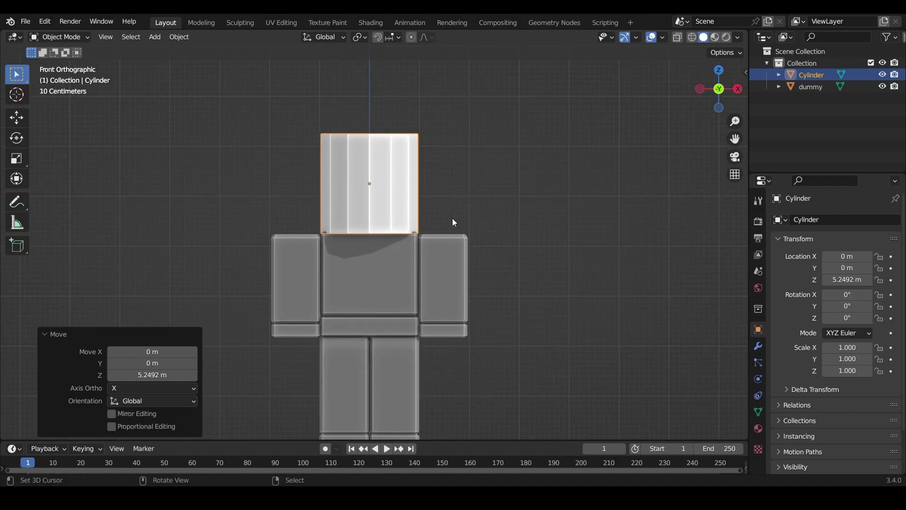
middle_drag(383, 205, 401, 247)
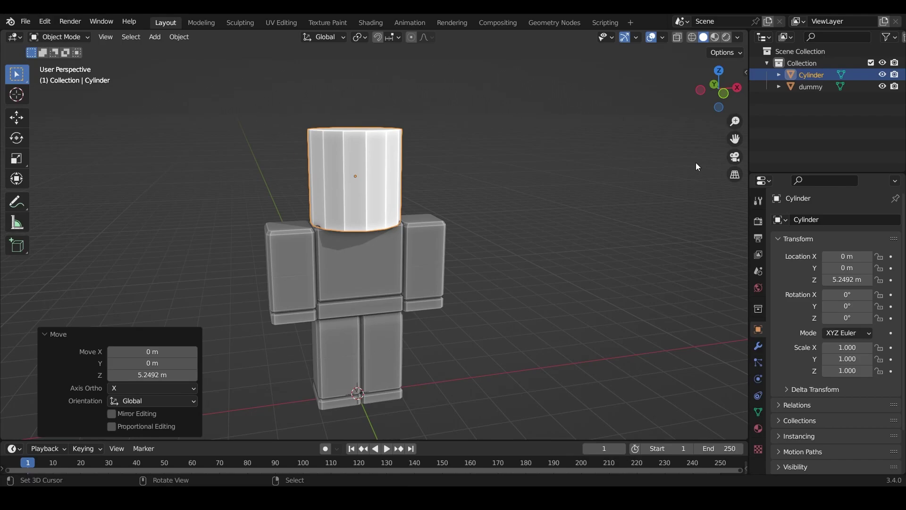
click(724, 93)
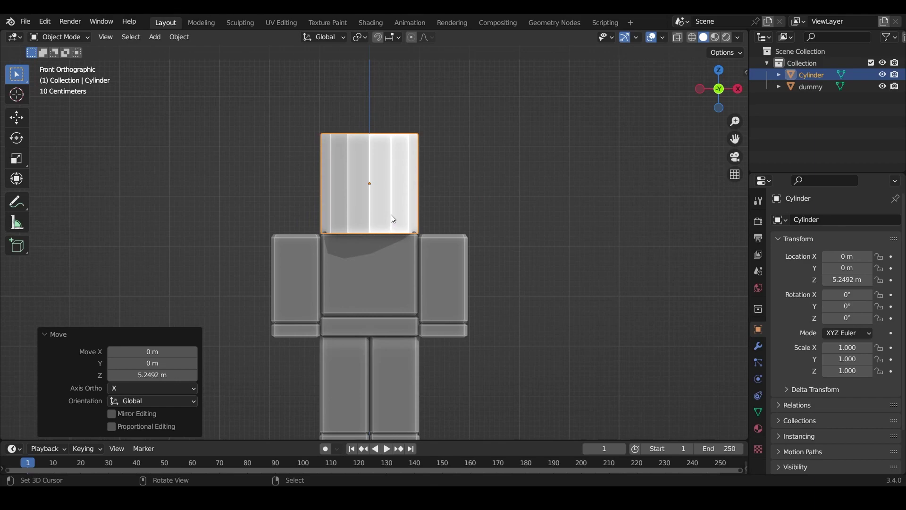
middle_drag(420, 256, 456, 280)
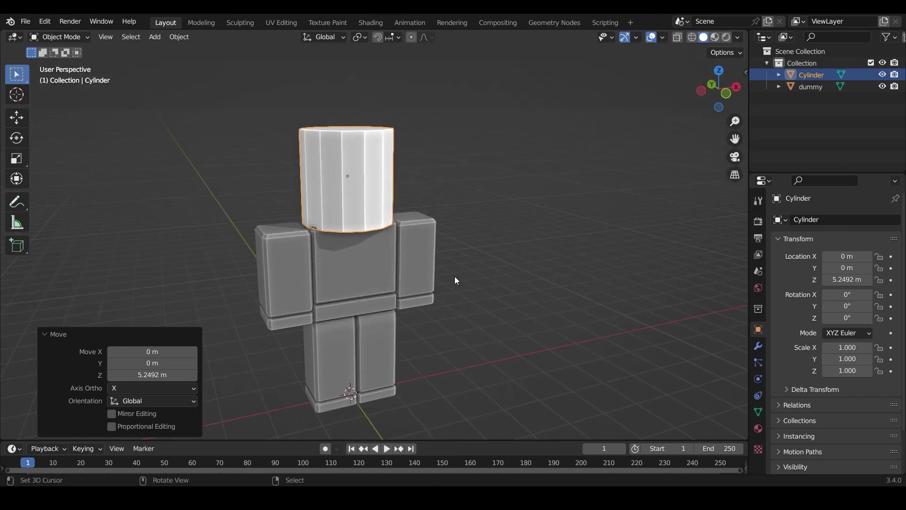
key(KP_1)
key(KP_3)
key(KP_7)
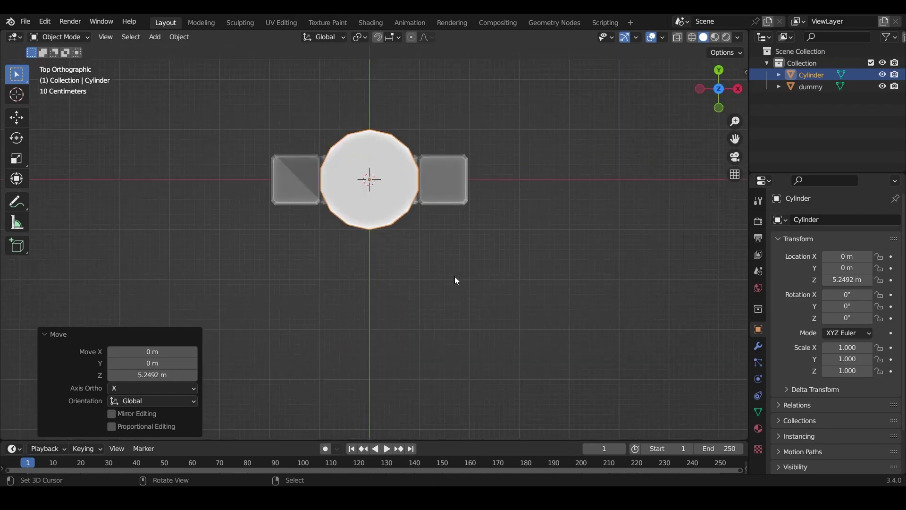
scroll(457, 246, up, 1)
middle_drag(457, 246, 430, 265)
- Using wireframe shading in front view, scale the cylinder uniformly to about 0.610 to match the head's width, then restore solid shading
key(KP_1)
scroll(449, 210, up, 1)
scroll(457, 219, up, 3)
scroll(428, 228, down, 3)
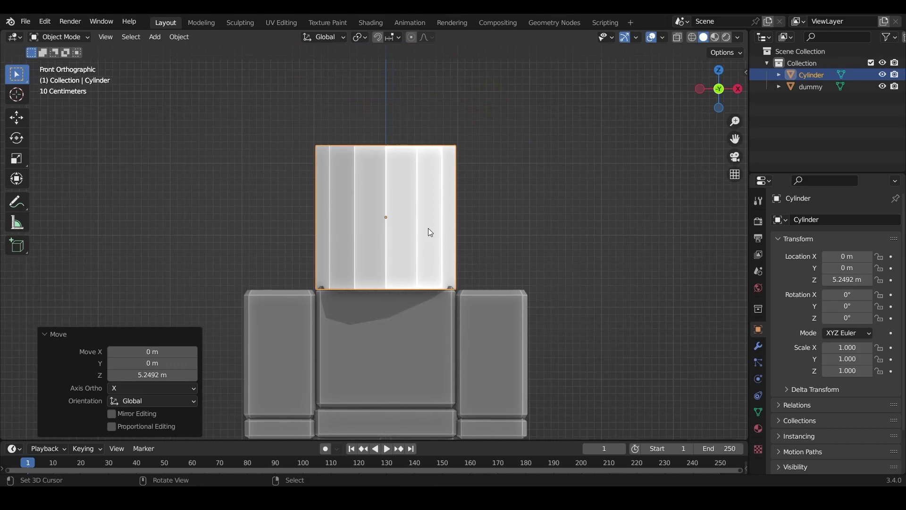
shift+middle_drag(428, 228, 418, 225)
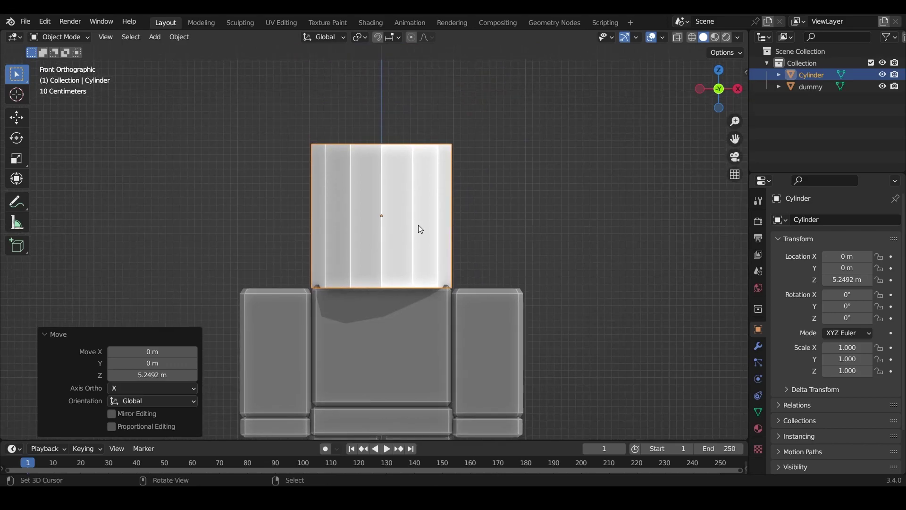
key(shift+z)
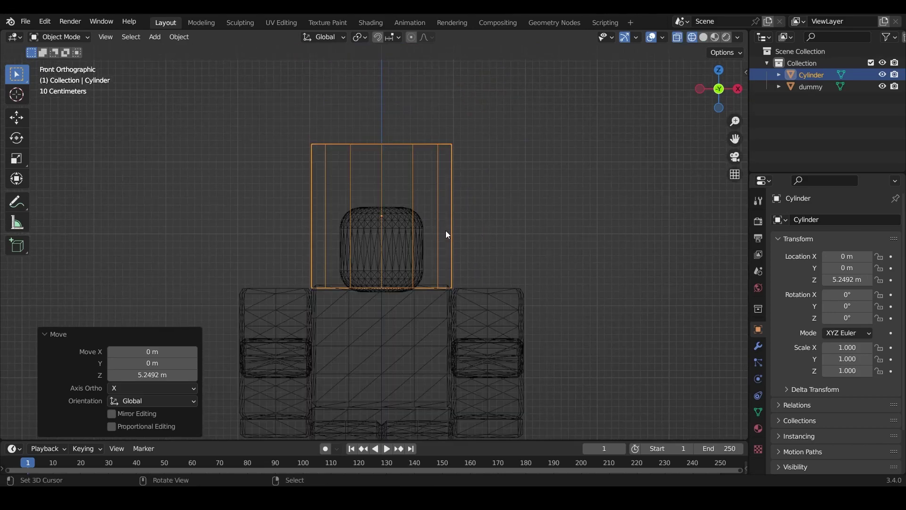
scroll(446, 231, up, 5)
shift+middle_drag(481, 226, 540, 277)
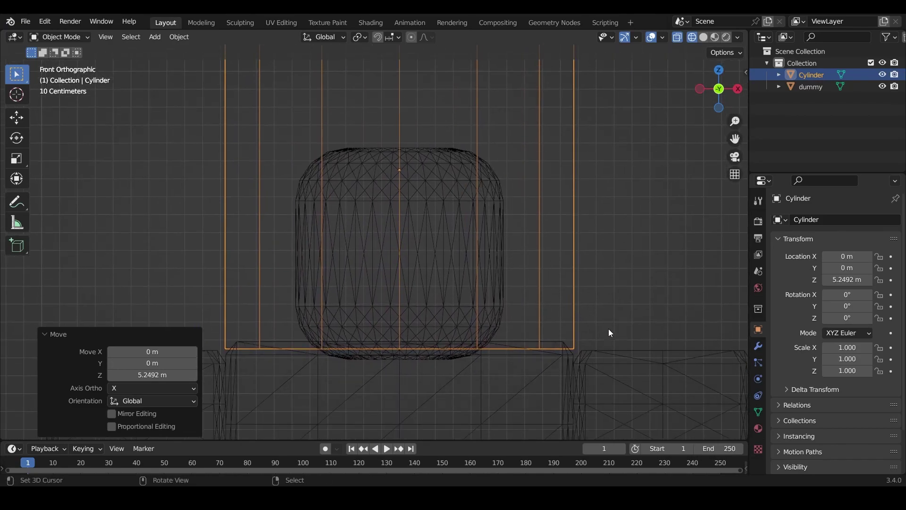
key(s)
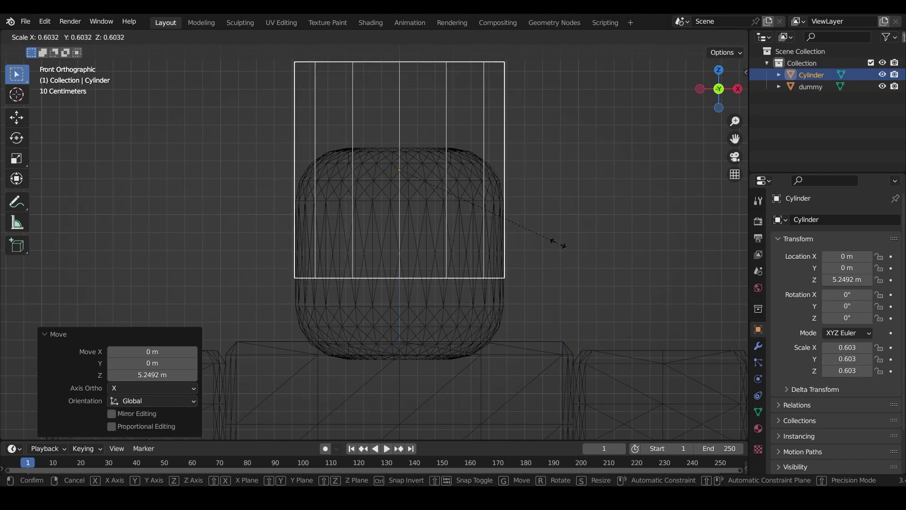
click(559, 245)
shift+middle_drag(557, 246, 557, 260)
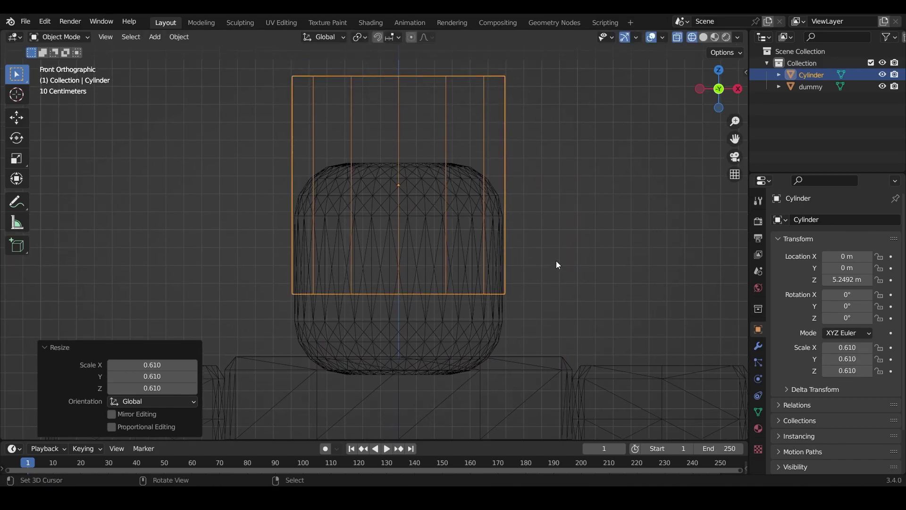
scroll(363, 240, down, 3)
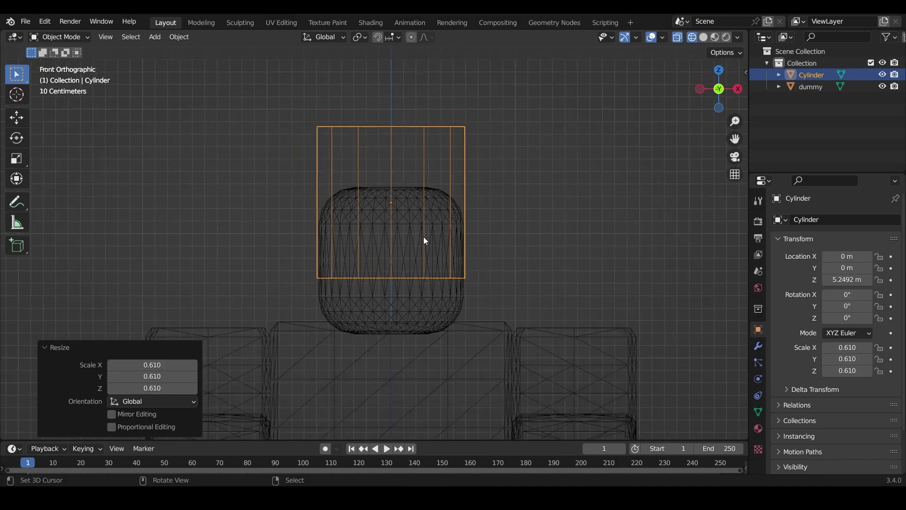
key(shift+z)
scroll(474, 242, up, 1)
shift+middle_drag(472, 239, 482, 226)
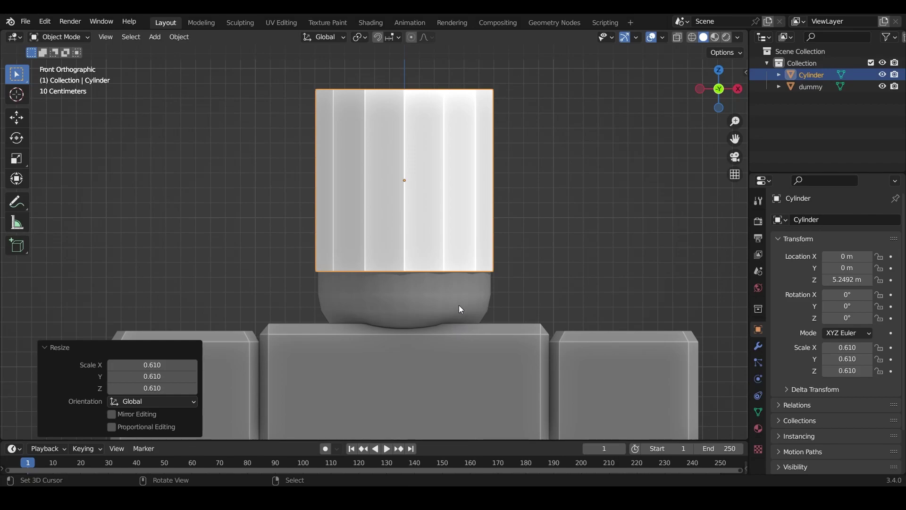
- Switch the selected cylinder into Edit Mode and back to Object Mode
click(414, 129)
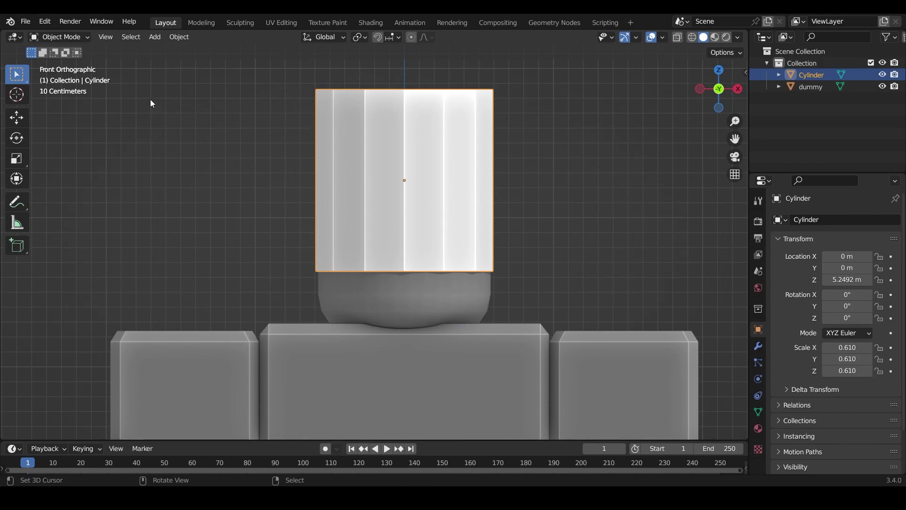
click(62, 41)
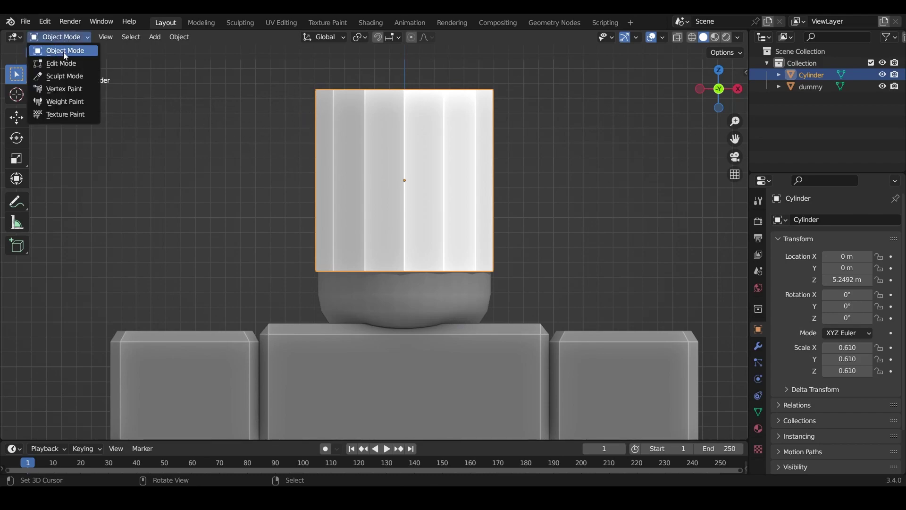
click(81, 63)
click(64, 37)
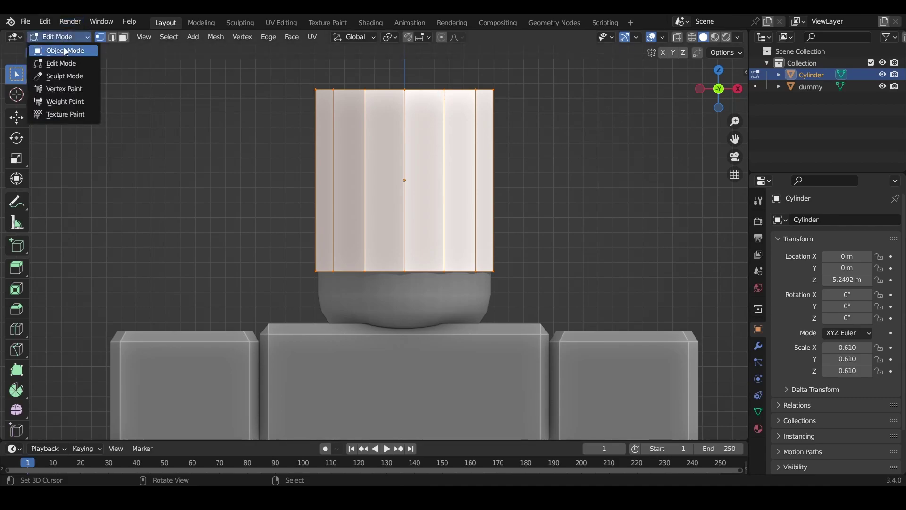
click(63, 47)
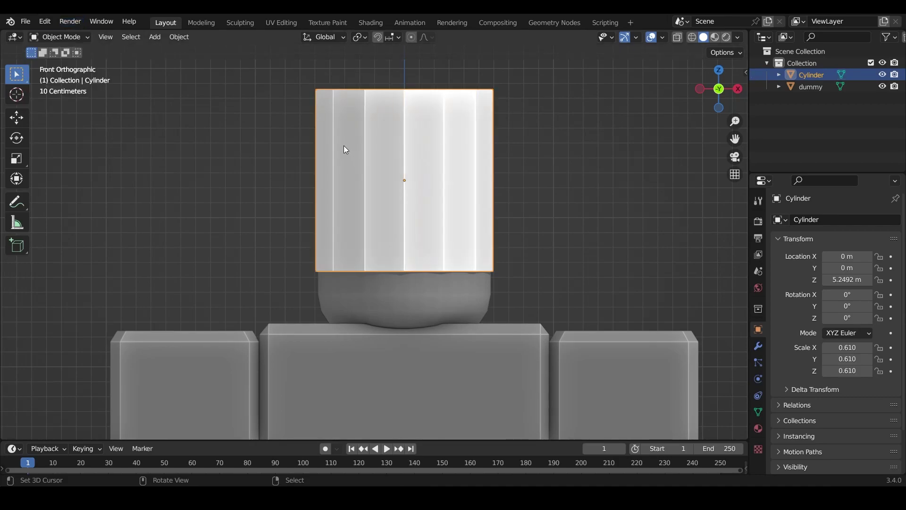
key(Tab)
key(Tab)
- Enter Edit Mode on the cylinder and deselect all its vertices
scroll(363, 165, up, 2)
scroll(372, 175, down, 3)
key(Tab)
scroll(376, 178, down, 2)
middle_drag(377, 178, 370, 196)
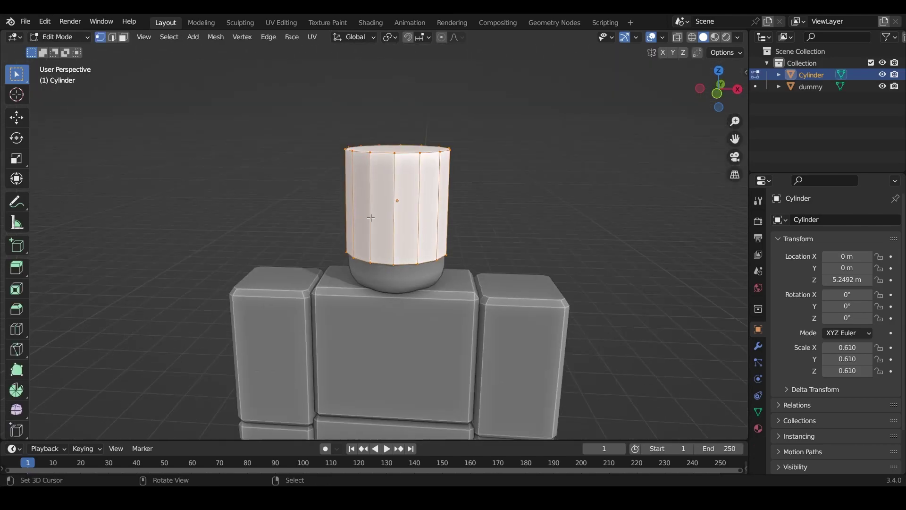
scroll(383, 243, up, 2)
shift+middle_drag(399, 241, 385, 228)
scroll(384, 257, down, 3)
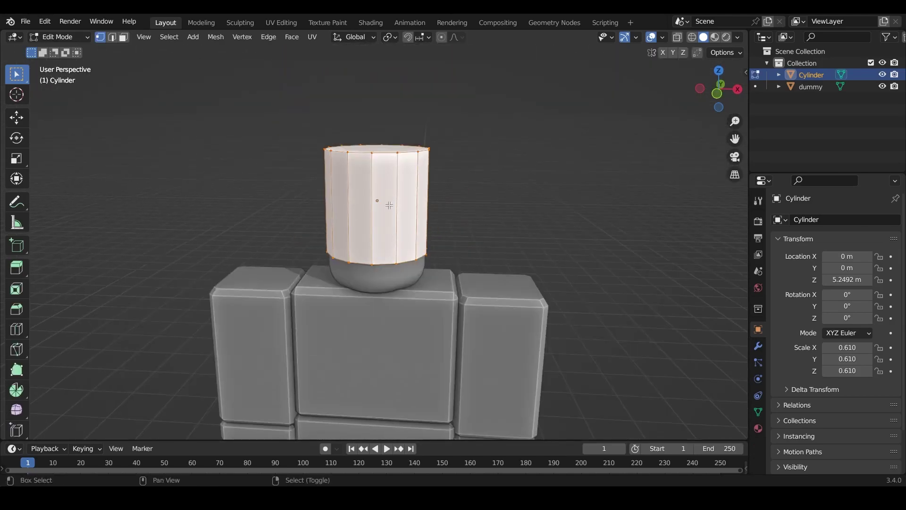
click(397, 233)
middle_drag(398, 234, 415, 213)
scroll(390, 172, up, 4)
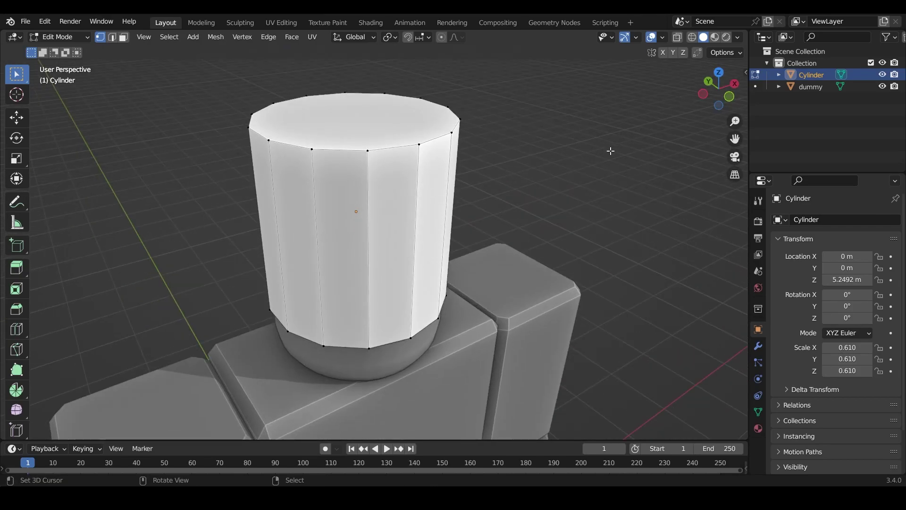
- Show the cylinder and head in wireframe shading from the front orthographic view, framed around the cylinder's lower edge
key(KP_1)
scroll(504, 239, up, 4)
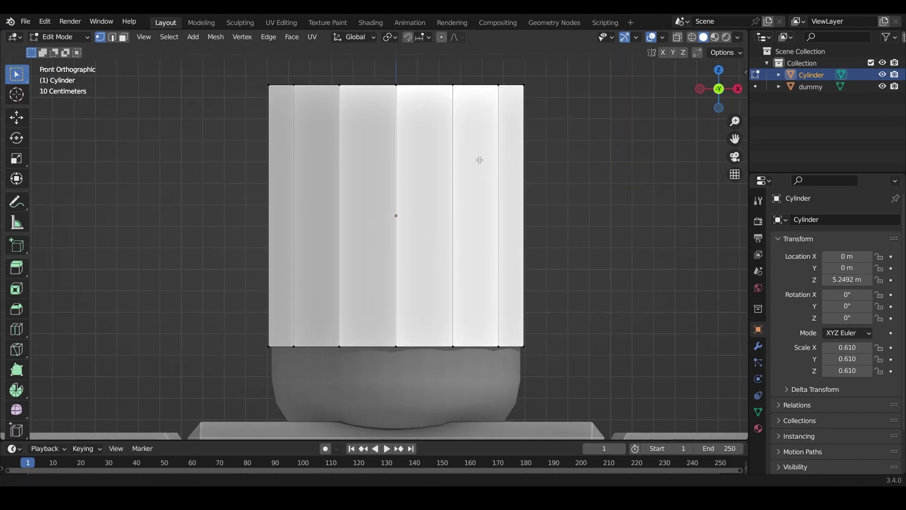
scroll(496, 250, down, 4)
key(shift+z)
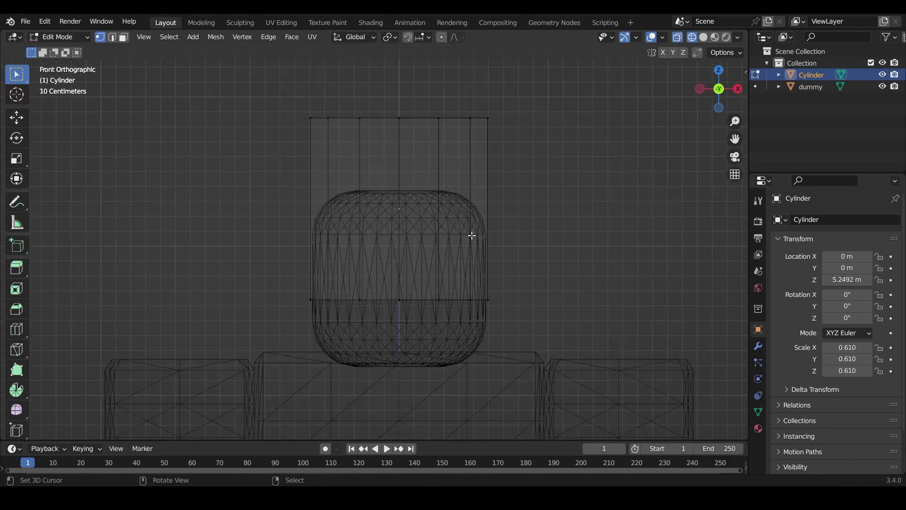
mouse_move(463, 265)
shift+middle_down()
mouse_move(460, 251)
mouse_move(404, 220)
shift+middle_up()
scroll(438, 272, up, 1)
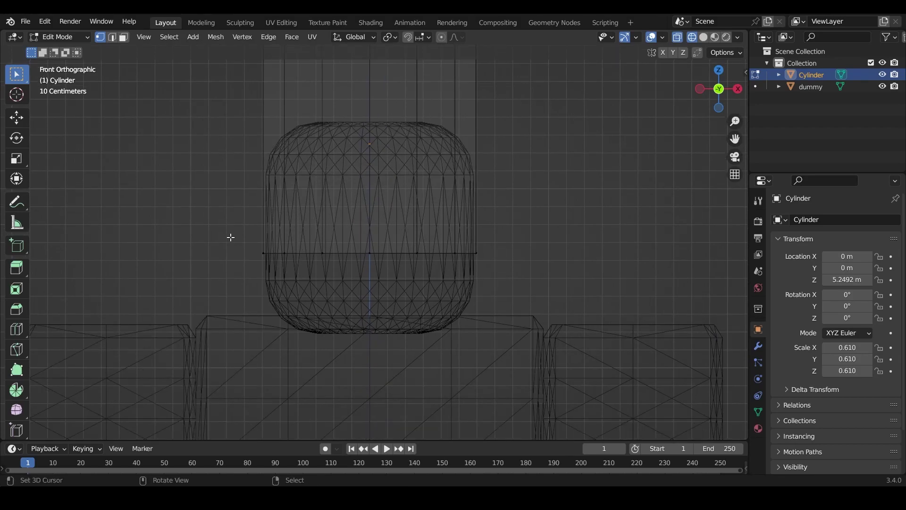
shift+scroll(321, 267, up, 2)
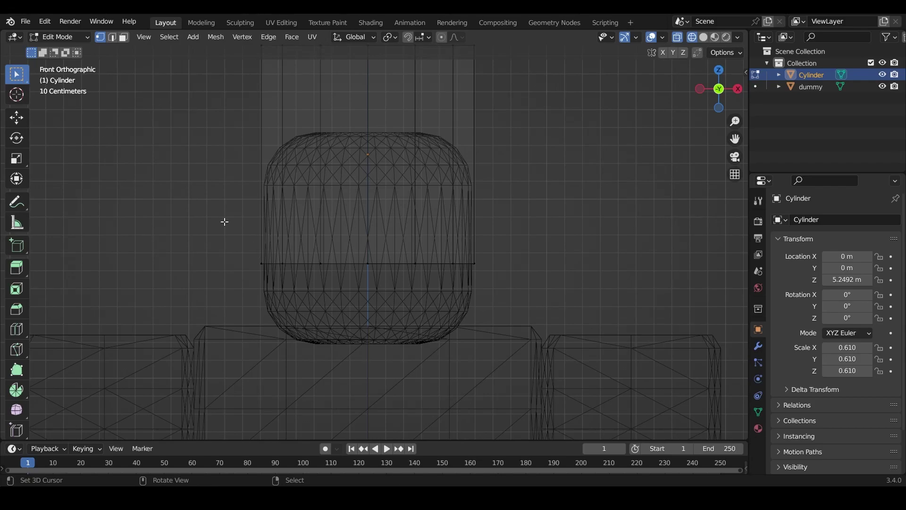
drag(224, 222, 628, 331)
key(alt+a)
middle_drag(443, 252, 427, 271)
scroll(406, 271, up, 3)
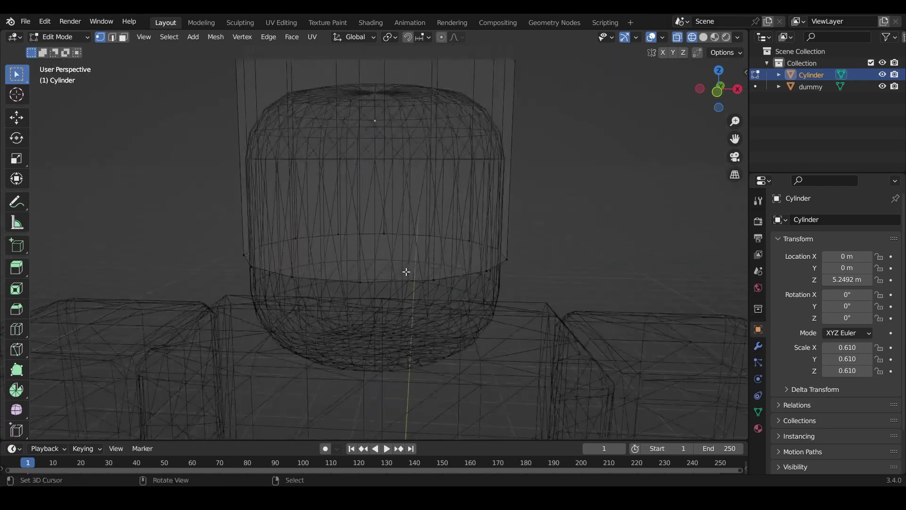
scroll(406, 272, up, 2)
click(357, 294)
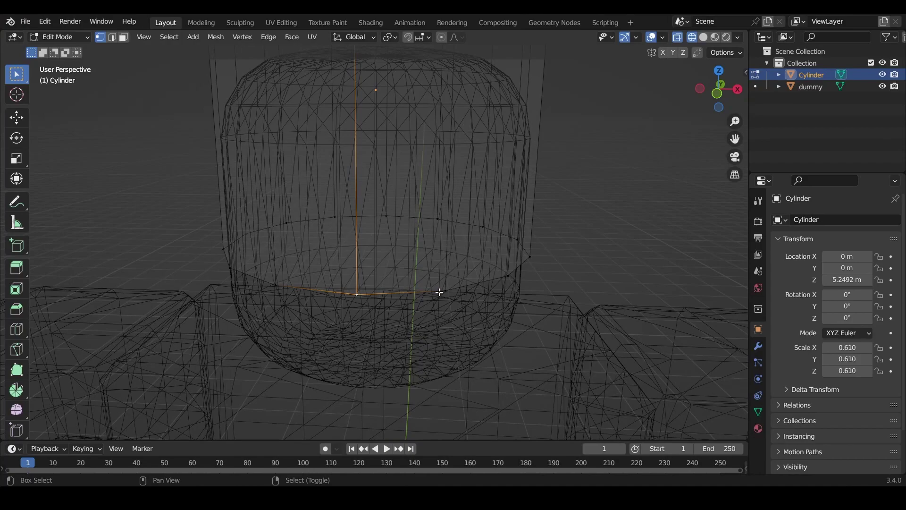
shift+right_click(439, 292)
shift+right_click(514, 285)
shift+right_click(534, 263)
shift+right_click(519, 243)
key(alt+a)
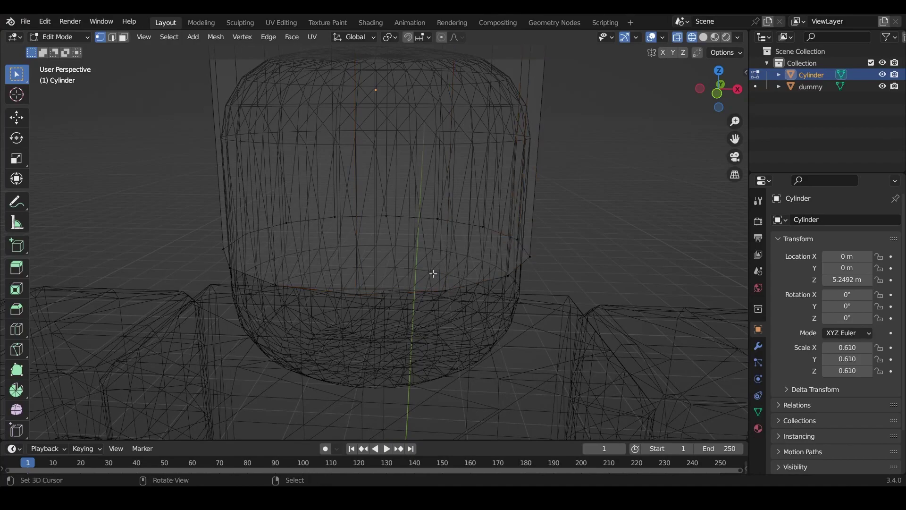
- Select the cylinder's bottom vertex loop and raise it along Z by about 0.417 m in the front view
alt+right_click(397, 290)
scroll(410, 272, down, 5)
scroll(427, 269, up, 4)
mouse_move(411, 271)
middle_down()
mouse_move(427, 269)
mouse_move(398, 264)
middle_up()
scroll(428, 269, down, 4)
key(KP_1)
scroll(373, 264, up, 6)
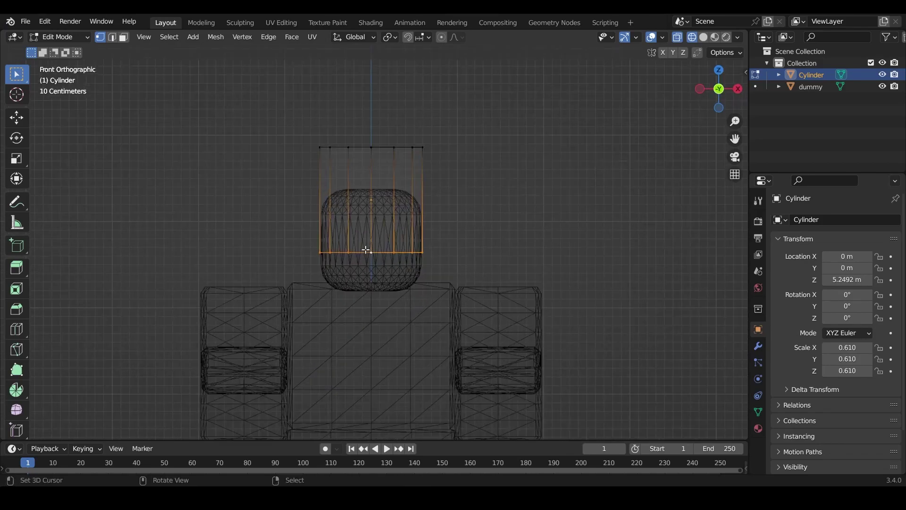
key(g)
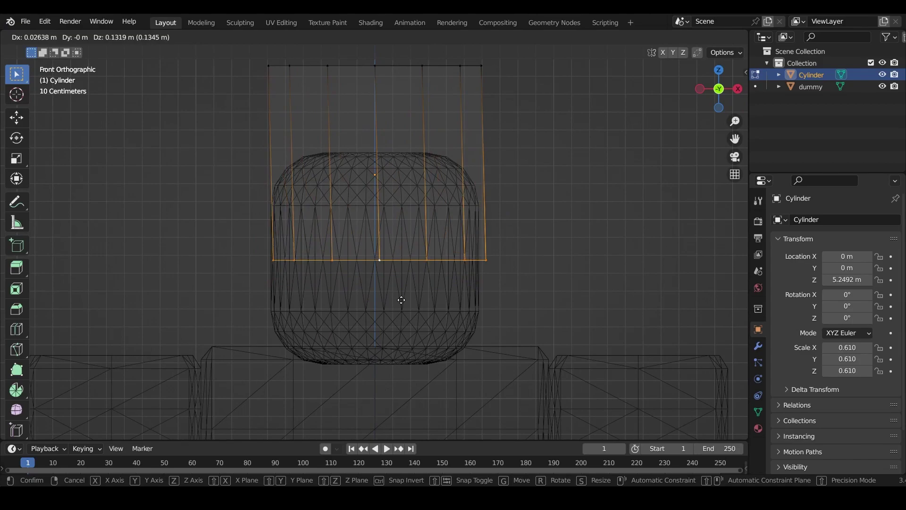
key(z)
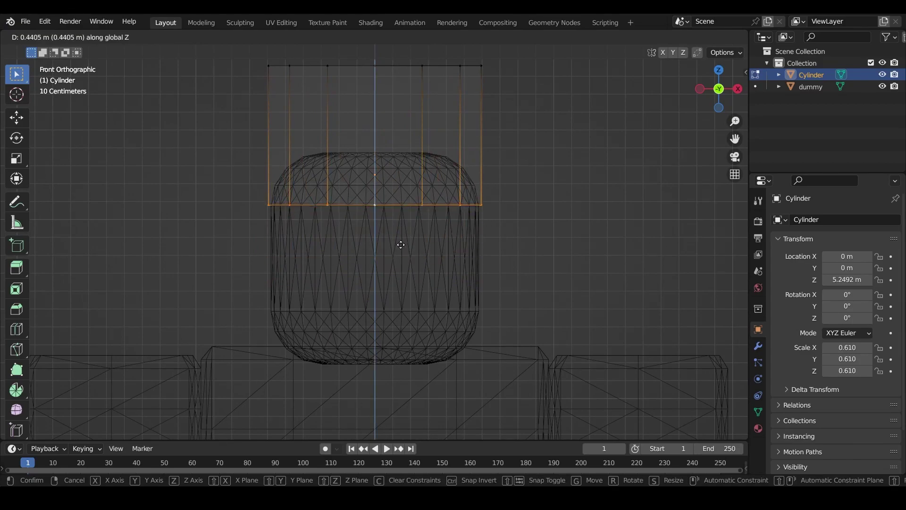
click(402, 239)
- Select the cylinder's top vertices and lower them along Z by about 0.448 m, just above the head
scroll(403, 239, up, 4)
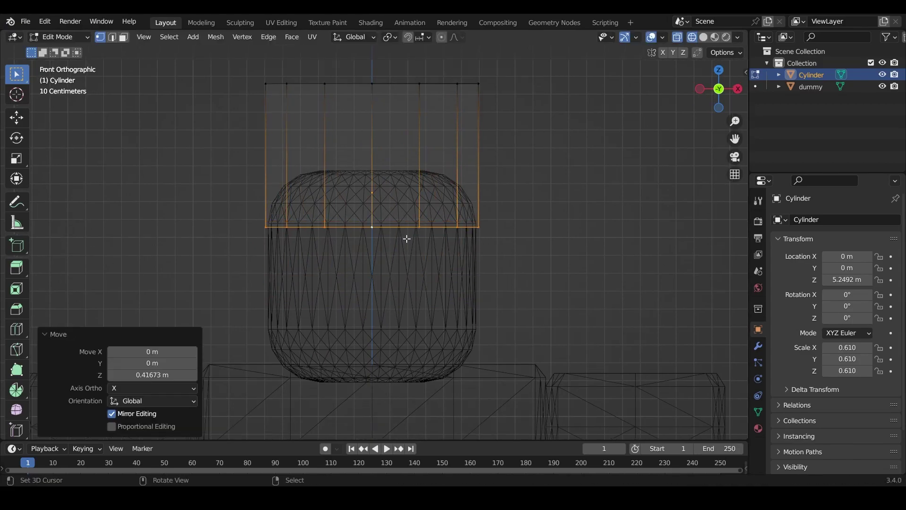
scroll(500, 253, down, 3)
mouse_move(500, 254)
shift+middle_down()
mouse_move(501, 291)
mouse_move(495, 267)
shift+middle_up()
drag(242, 116, 661, 220)
scroll(491, 159, up, 1)
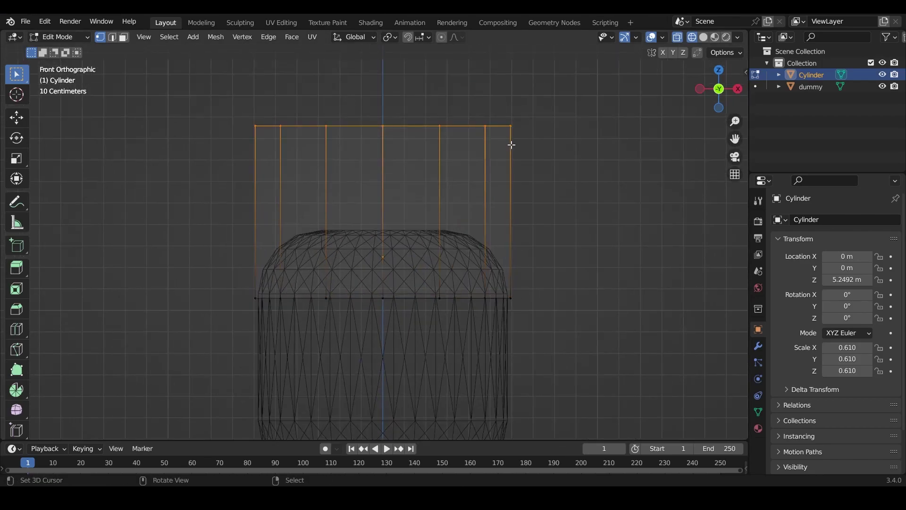
key(g)
key(z)
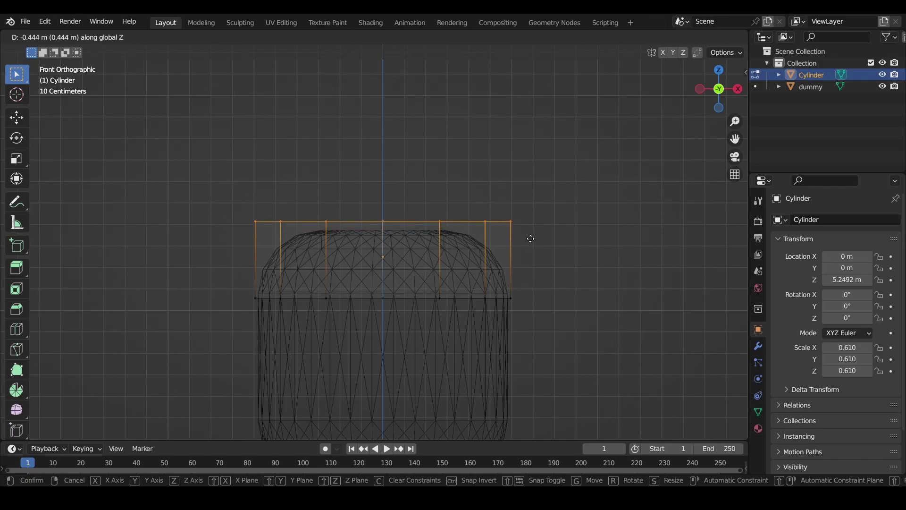
click(524, 233)
- Restore solid shading and examine how the shortened cylinder sits on the head from several angles
mouse_move(523, 233)
shift+middle_down()
mouse_move(499, 216)
mouse_move(492, 240)
shift+middle_up()
scroll(502, 213, up, 2)
scroll(501, 213, down, 5)
key(shift+z)
shift+middle_drag(492, 239, 532, 231)
scroll(531, 231, up, 2)
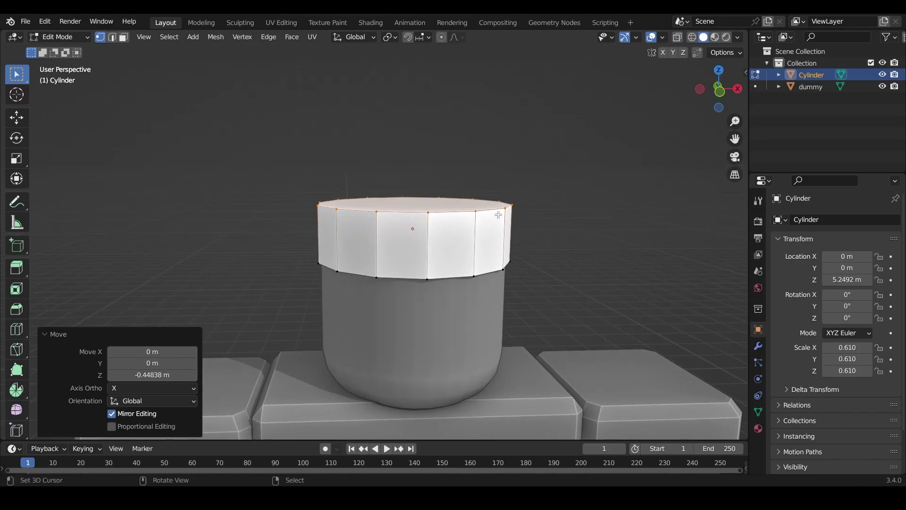
middle_drag(495, 214, 501, 210)
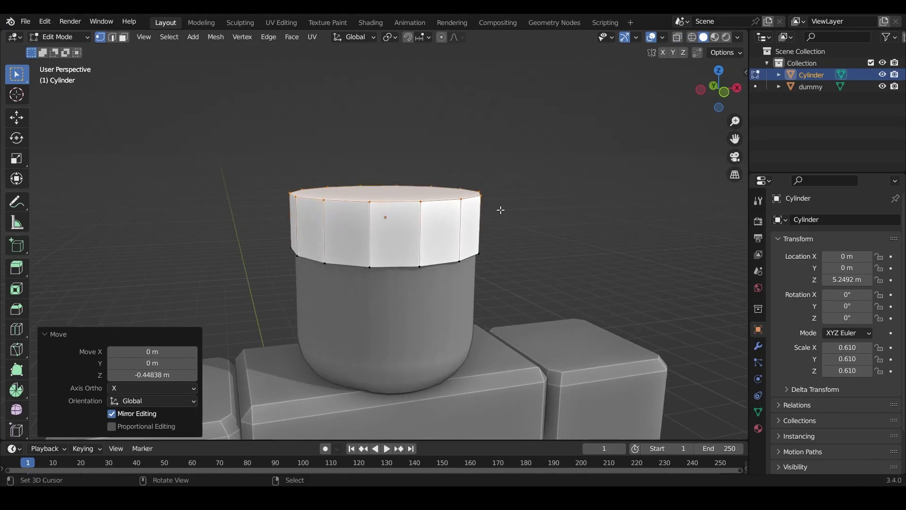
scroll(416, 196, up, 1)
shift+middle_drag(433, 187, 400, 197)
scroll(398, 196, down, 2)
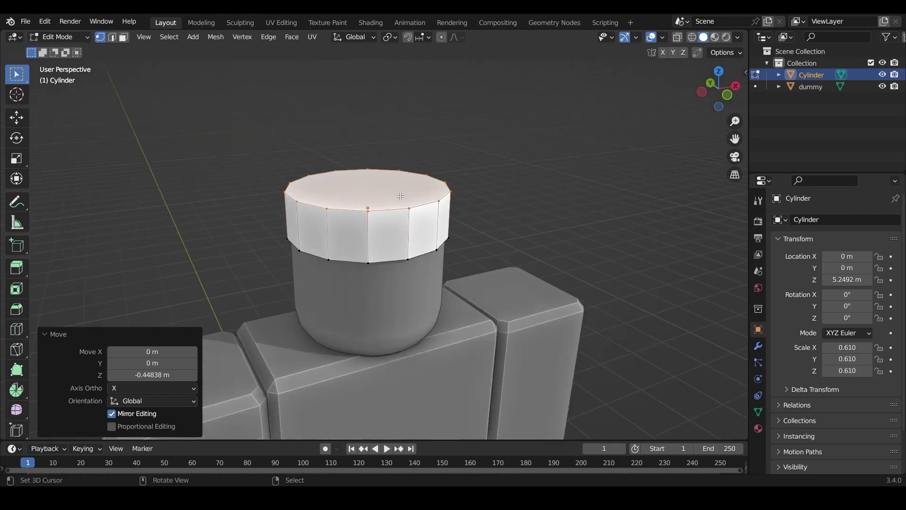
scroll(306, 146, up, 1)
middle_drag(306, 146, 439, 203)
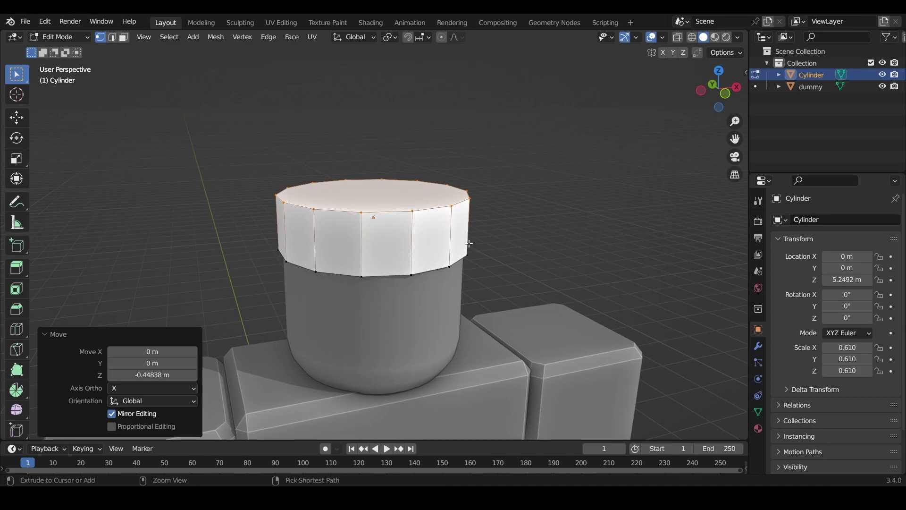
- Try a three-segment bevel about 0.422 m wide on the cylinder's top rim, check it from the front, and undo it
key(ctrl+b)
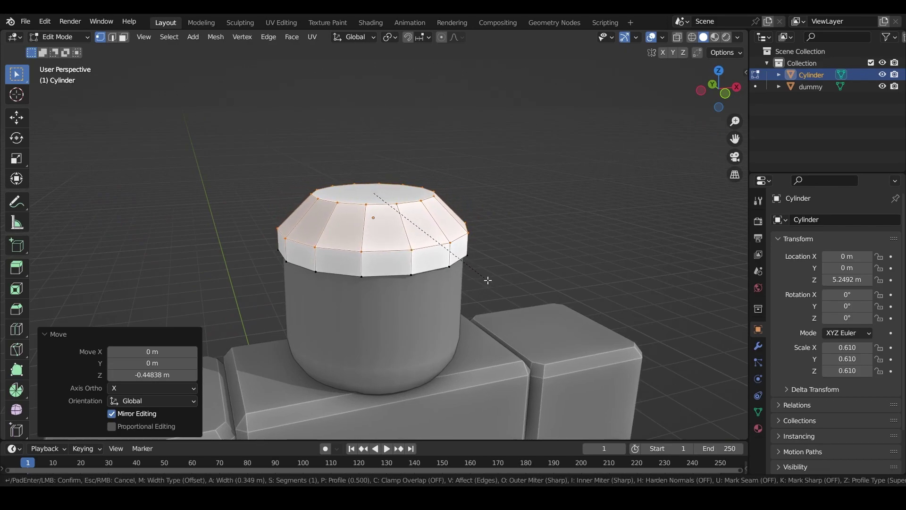
scroll(496, 282, up, 3)
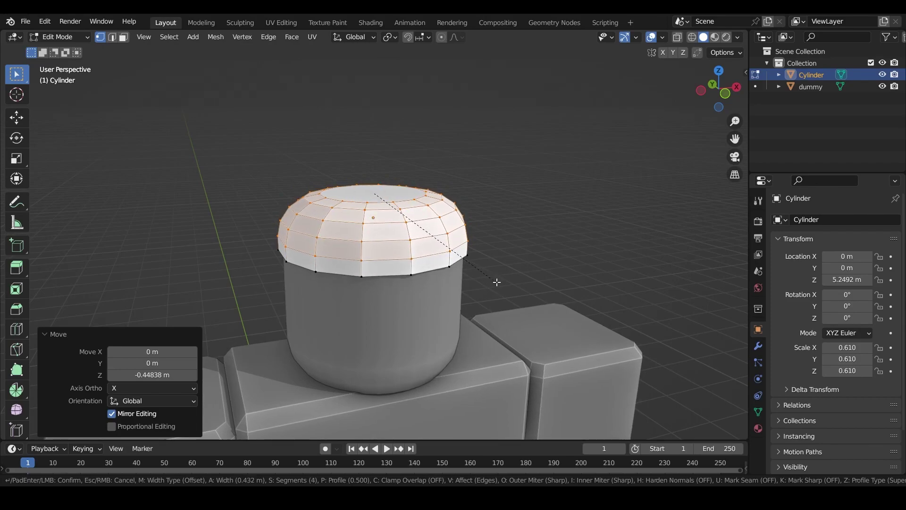
scroll(497, 283, down, 3)
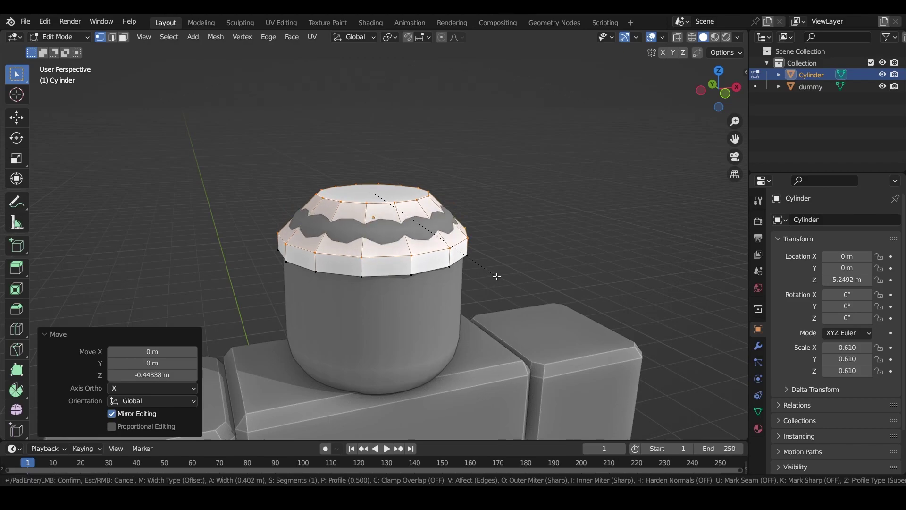
scroll(497, 277, up, 4)
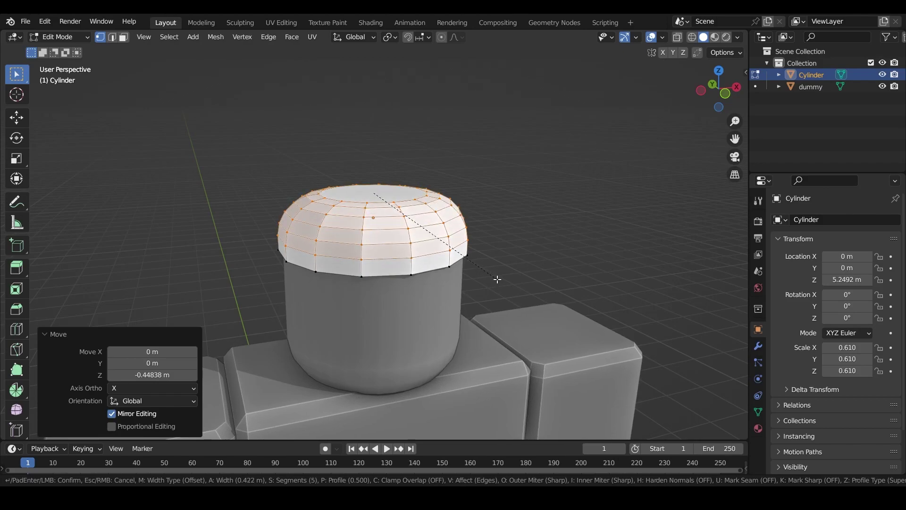
scroll(497, 279, down, 2)
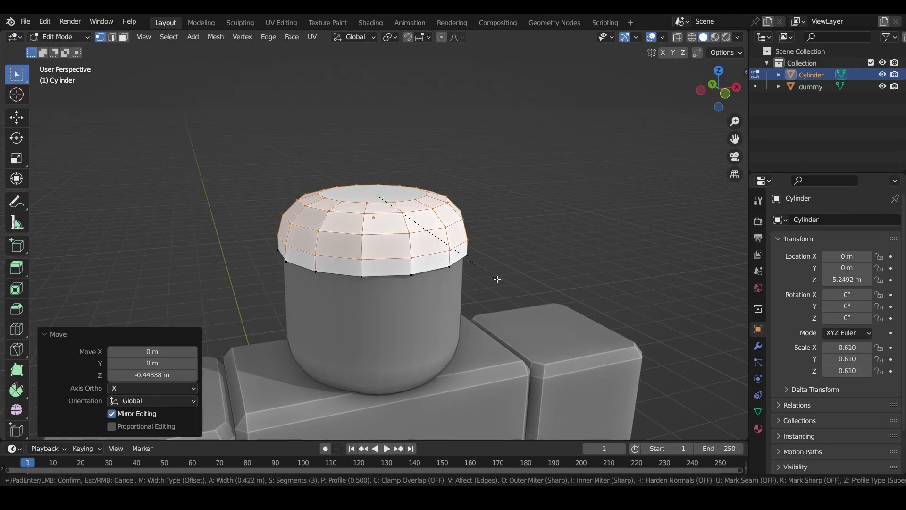
click(498, 280)
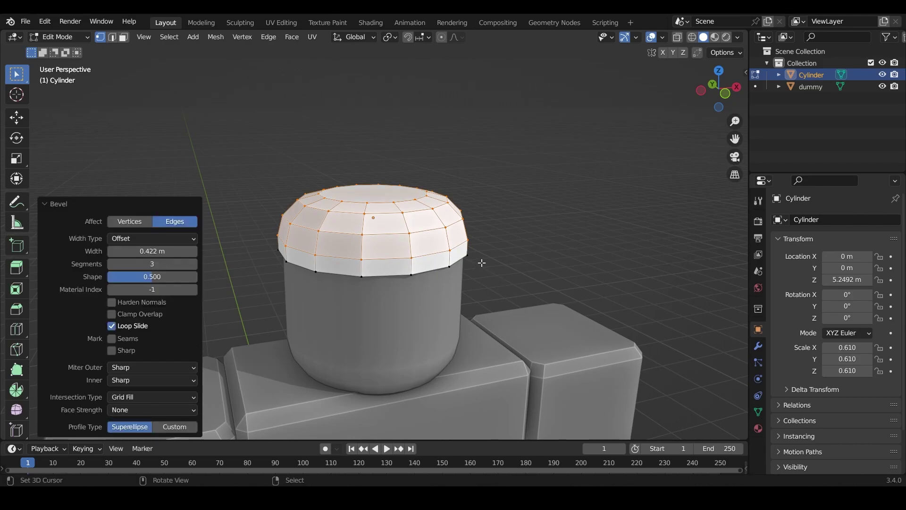
key(KP_1)
shift+middle_drag(449, 240, 445, 259)
scroll(447, 252, up, 2)
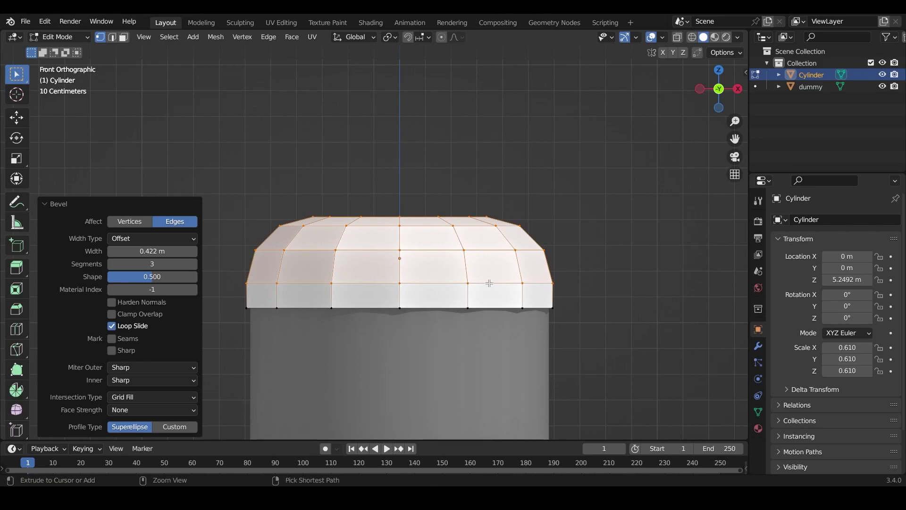
key(ctrl+z)
- In wireframe shading, raise the cylinder's top vertices along Z by about 0.244 m
scroll(498, 288, up, 2)
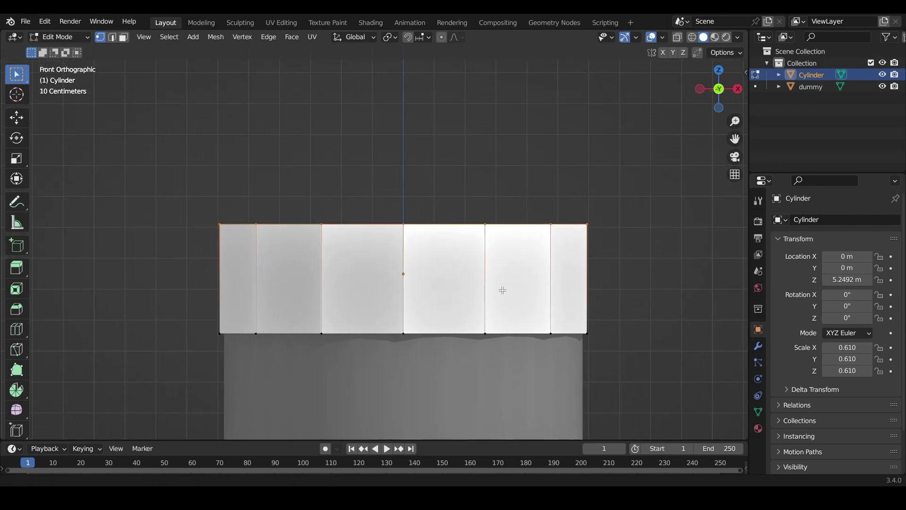
key(shift+z)
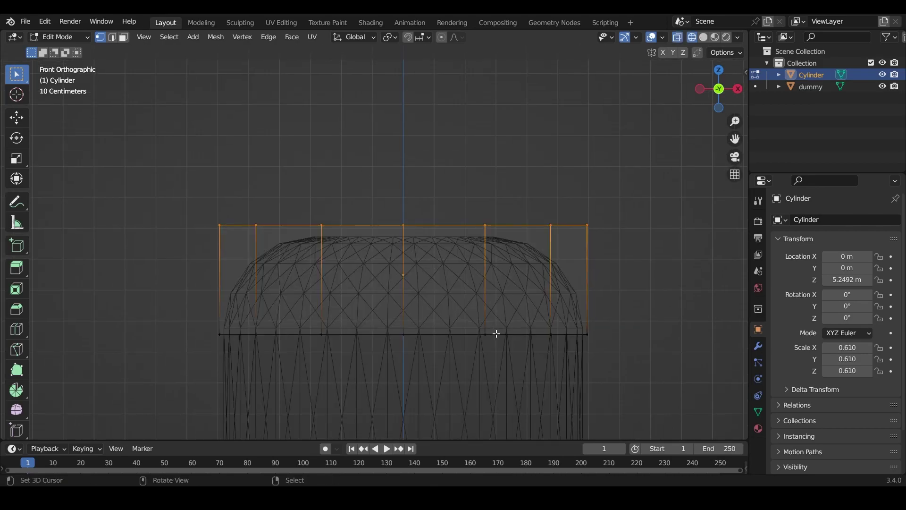
key(g)
key(z)
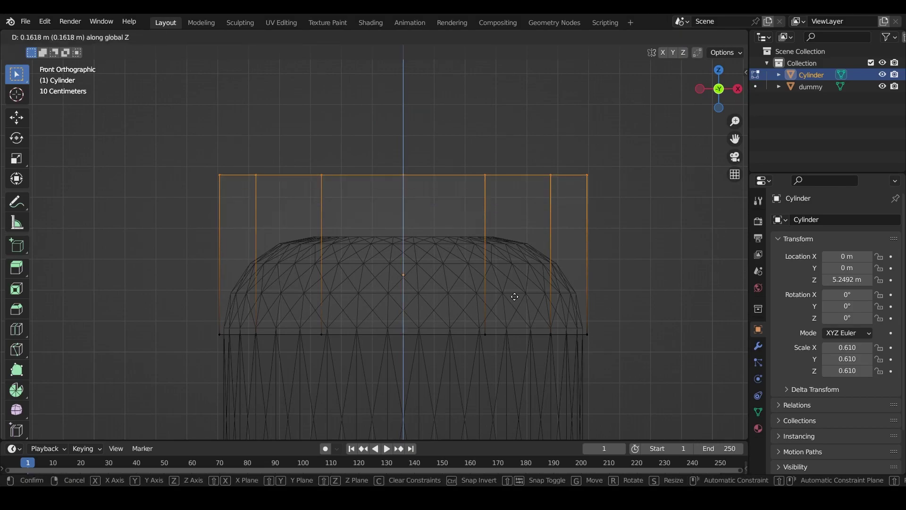
click(529, 277)
shift+middle_drag(554, 279, 535, 270)
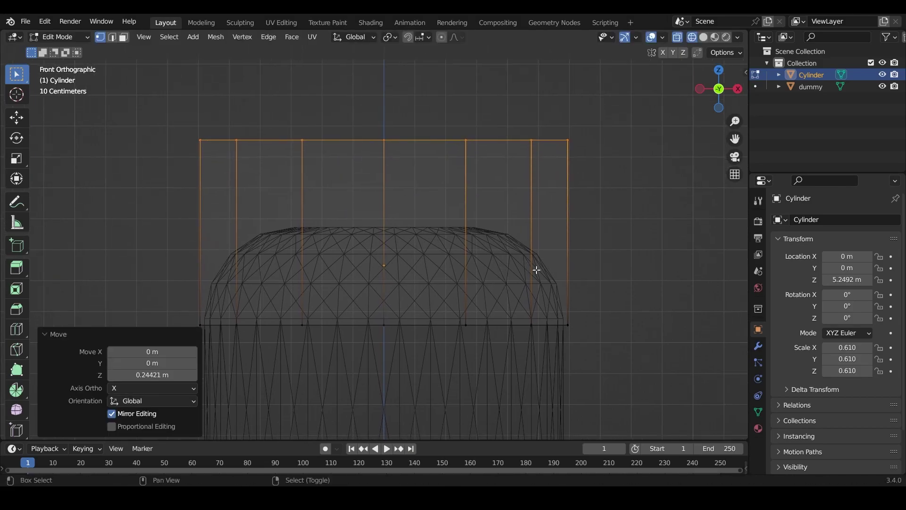
- Scale the top vertex ring uniformly to about 0.779 to taper the cylinder, and restore solid shading
key(s)
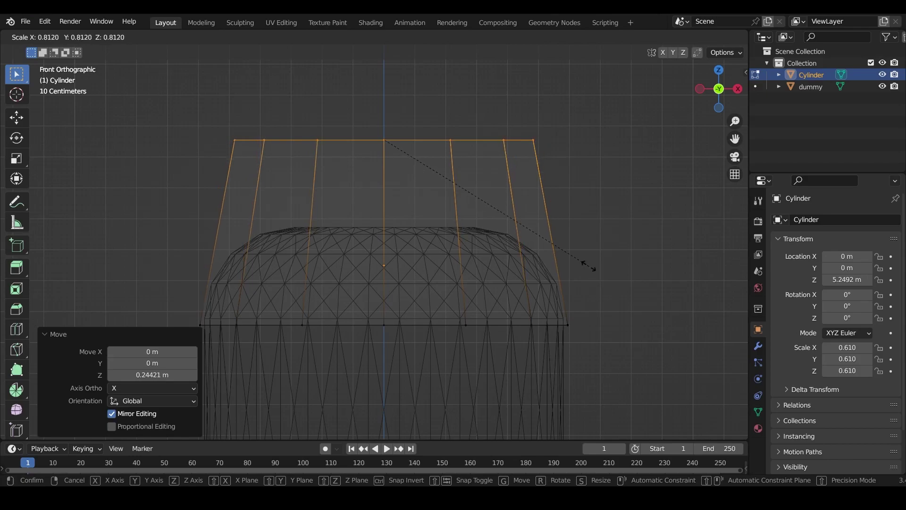
click(578, 257)
key(shift+z)
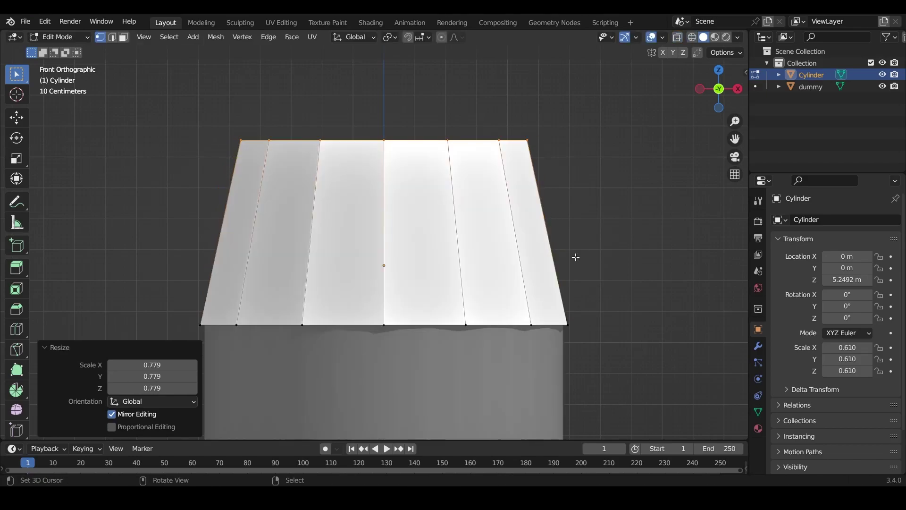
- Bevel the tapered cylinder's top rim with three segments to round it into a dome
scroll(543, 253, down, 2)
scroll(534, 248, up, 2)
scroll(522, 251, down, 3)
middle_drag(523, 251, 494, 259)
scroll(567, 274, up, 3)
scroll(492, 261, down, 1)
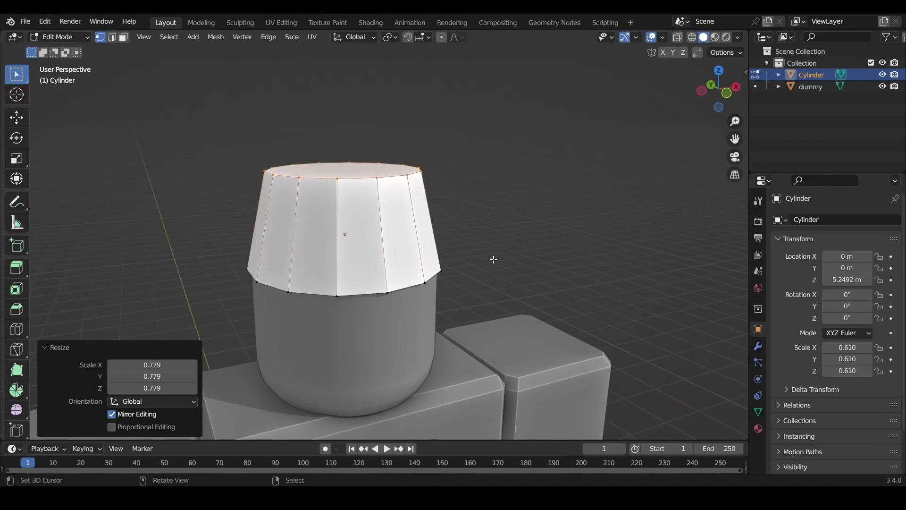
key(ctrl+b)
scroll(472, 260, up, 2)
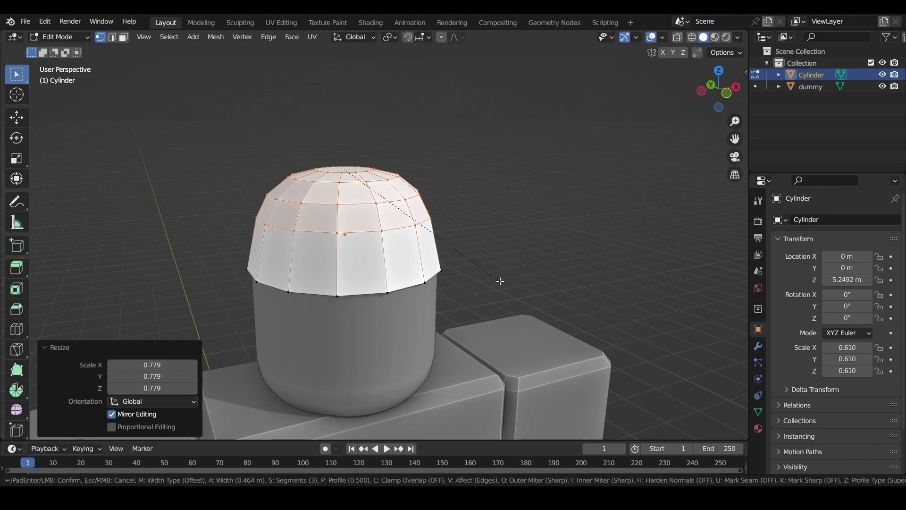
scroll(501, 281, up, 1)
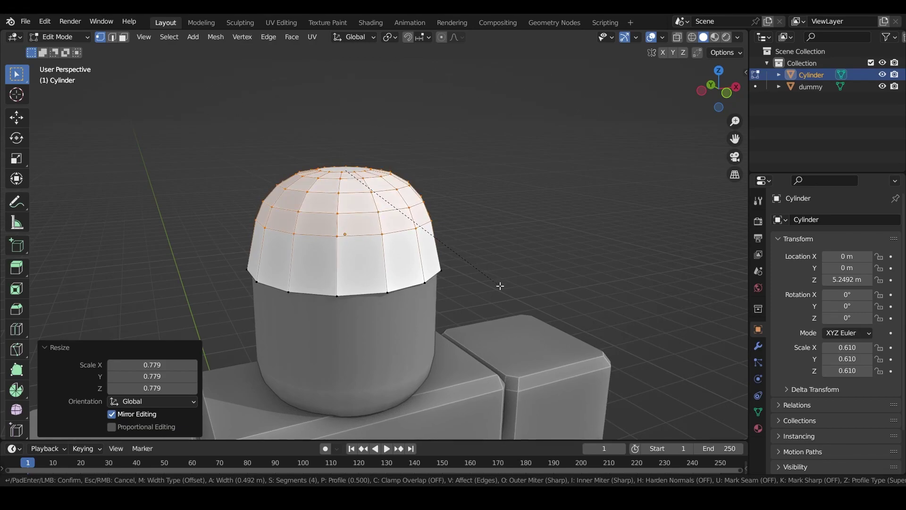
scroll(501, 286, down, 1)
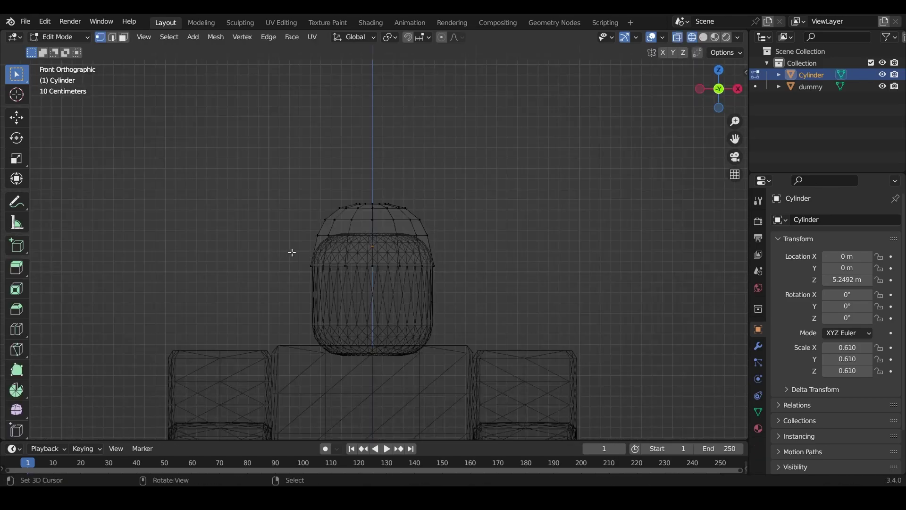
- Try raising the cylinder's bottom vertex ring about 0.1 m along Z and scaling it to about 0.97, and undo both changes
alt+click(432, 266)
scroll(496, 290, up, 3)
key(g)
key(z)
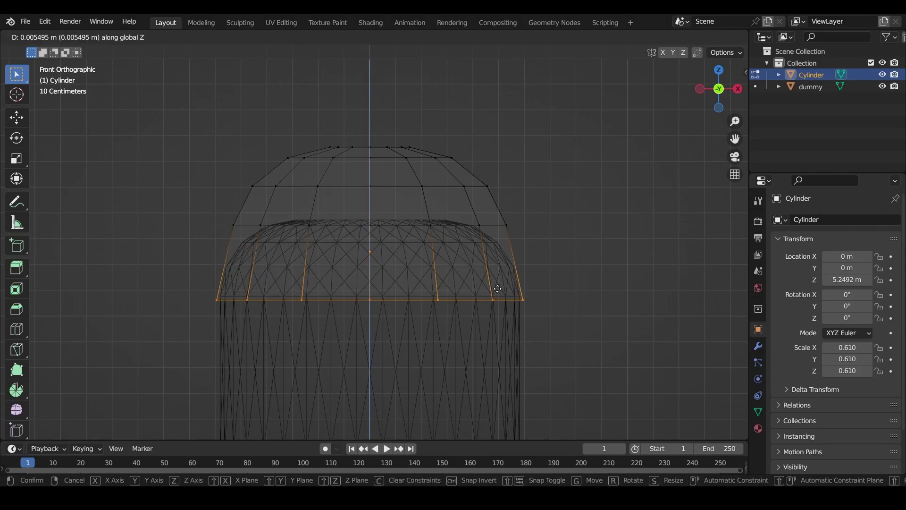
click(499, 268)
key(s)
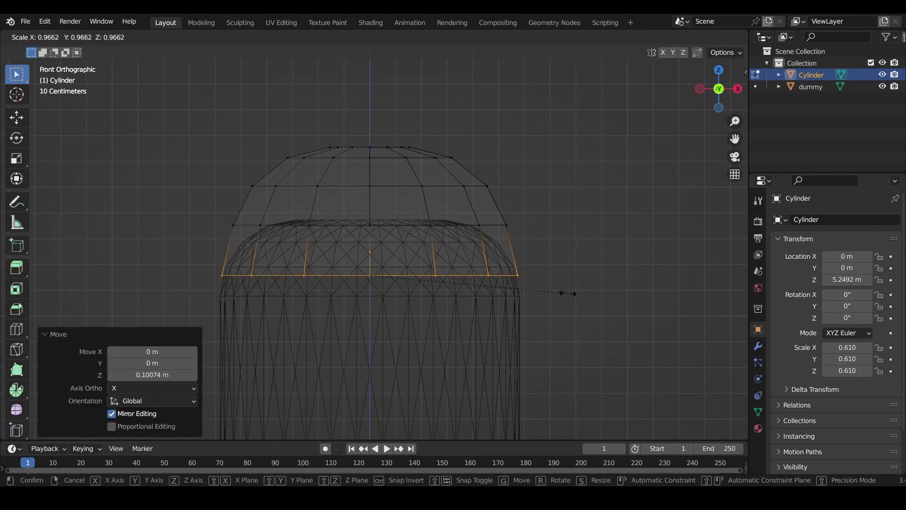
click(511, 287)
key(ctrl+z)
key(ctrl+z)
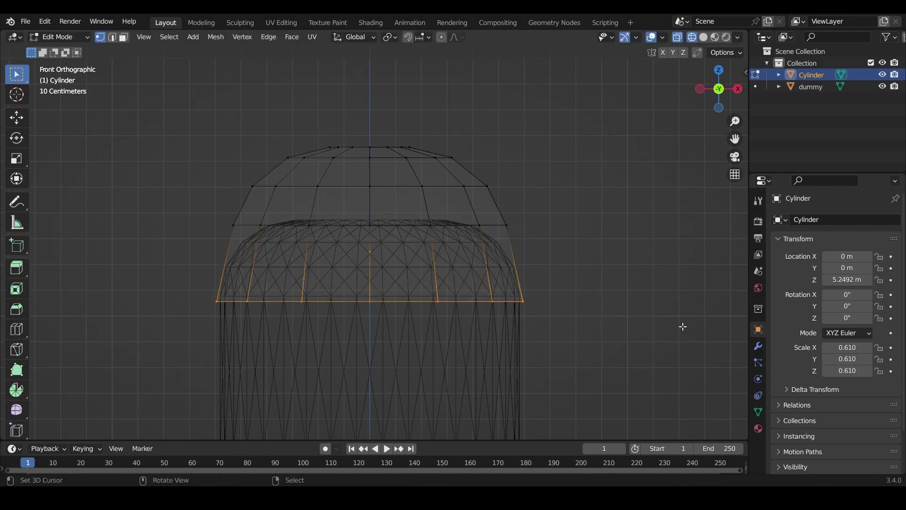
- Raise the cylinder's bottom vertex ring about 0.12 m along Z and scale it uniformly to 0.967
key(g)
key(z)
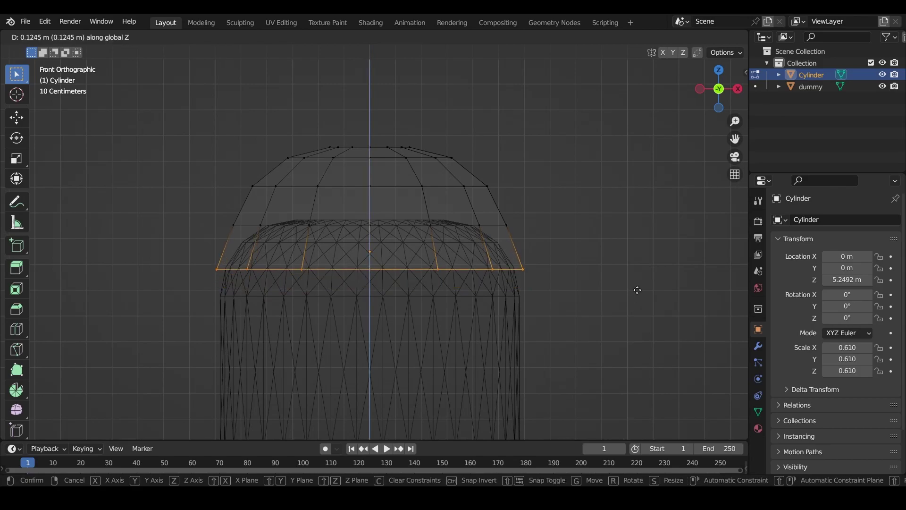
click(638, 292)
key(s)
click(657, 314)
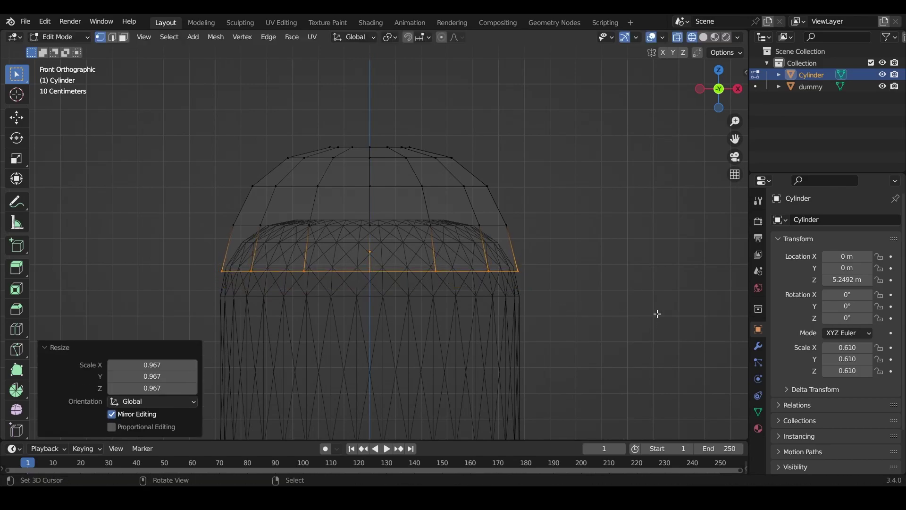
- Select the whole dome mesh, restore solid shading, and lower it about 0.037 m along Z onto the head
drag(145, 112, 629, 352)
key(shift+z)
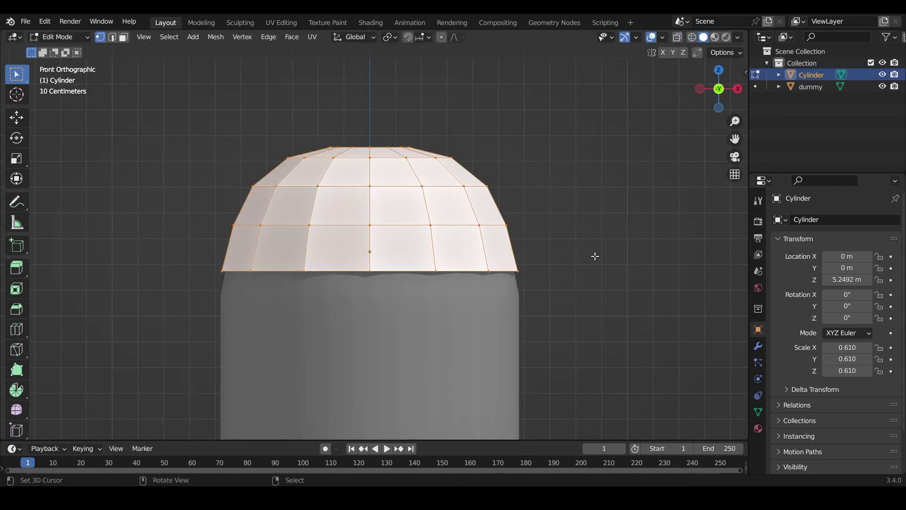
key(g)
key(z)
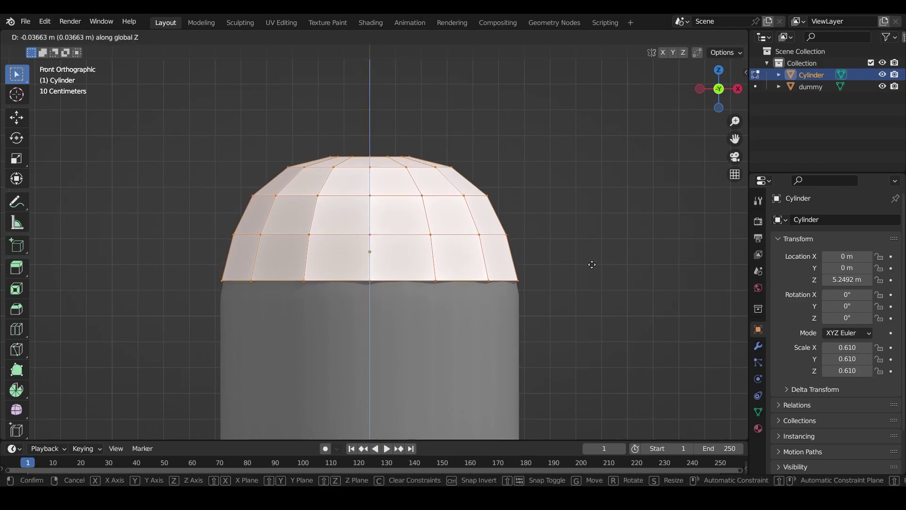
click(593, 264)
key(alt+a)
- Examine the dome's fit on the character's head from a distance and its lower rim from close up
middle_drag(478, 241, 508, 255)
scroll(508, 255, down, 3)
key(Tab)
scroll(453, 257, down, 4)
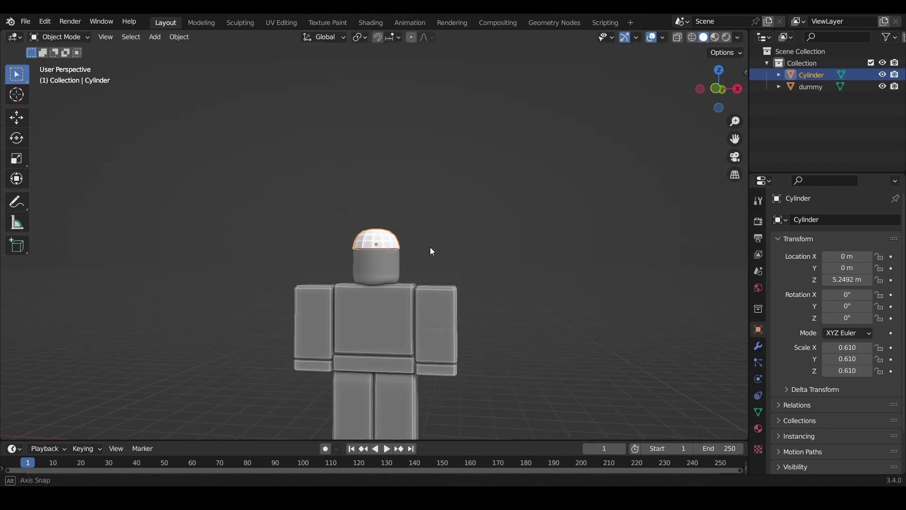
scroll(432, 252, up, 5)
scroll(435, 256, up, 6)
key(Tab)
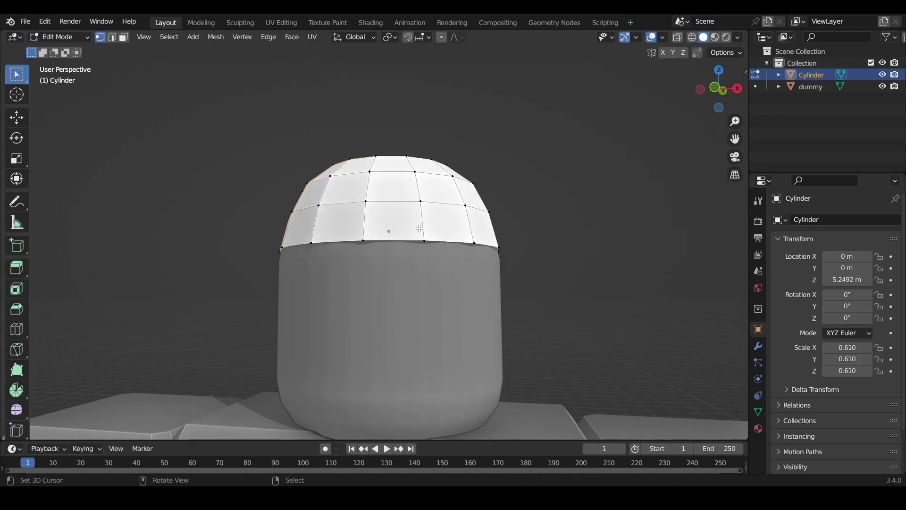
middle_drag(425, 218, 406, 198)
scroll(387, 175, up, 5)
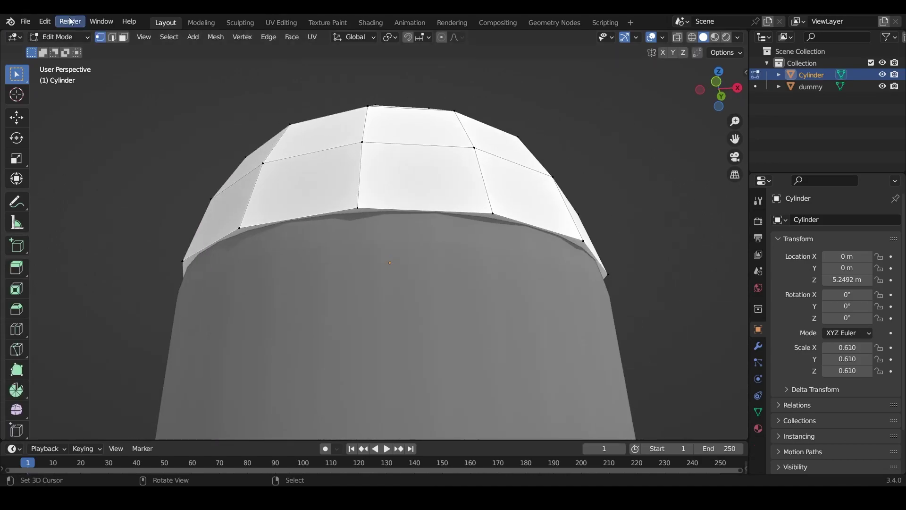
- Switch to face selection and hide the dummy object to expose the underside of the dome
click(113, 38)
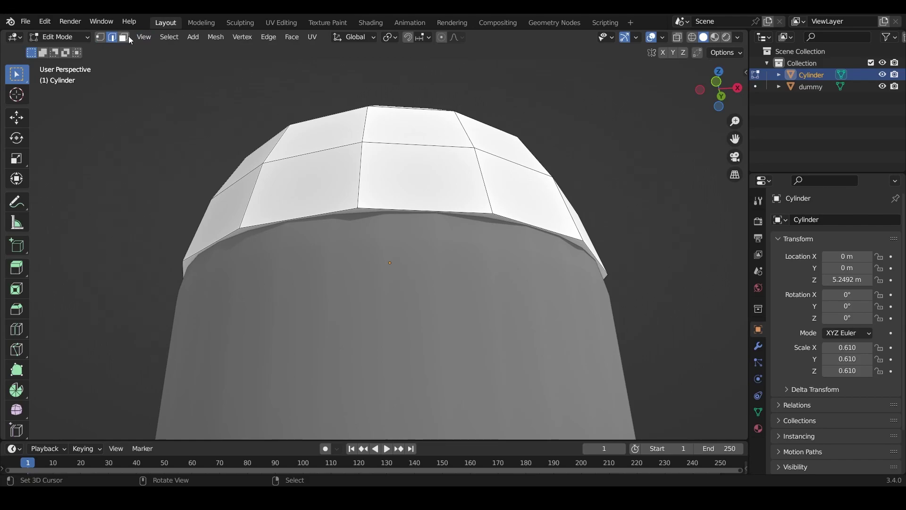
click(124, 36)
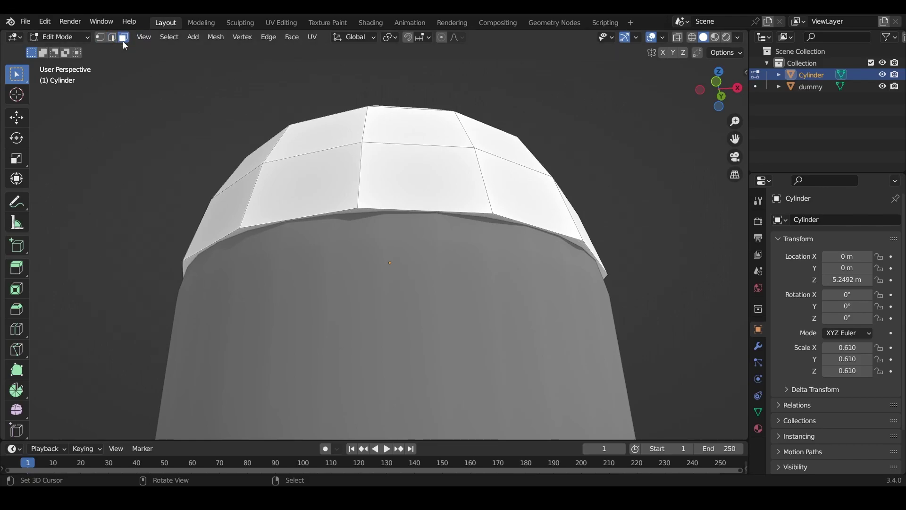
middle_drag(234, 150, 249, 140)
scroll(263, 152, down, 3)
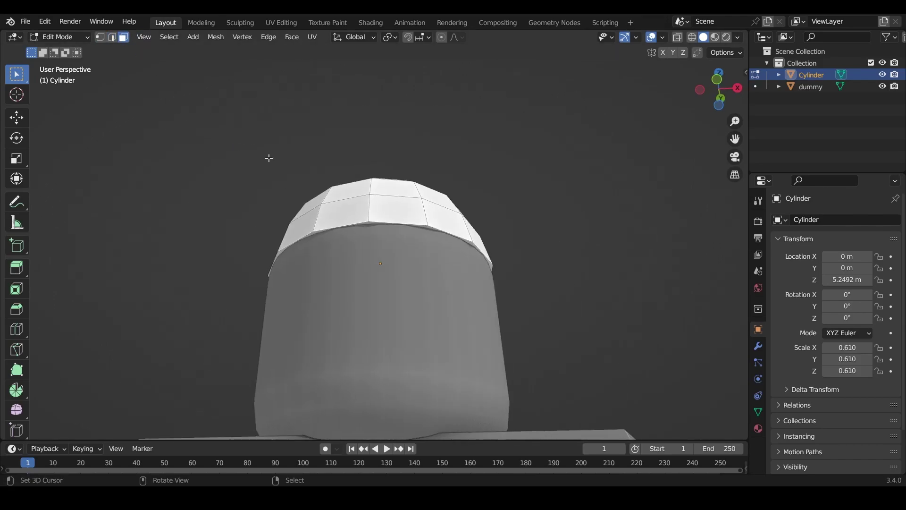
scroll(271, 159, up, 2)
middle_drag(281, 165, 308, 173)
scroll(308, 173, up, 1)
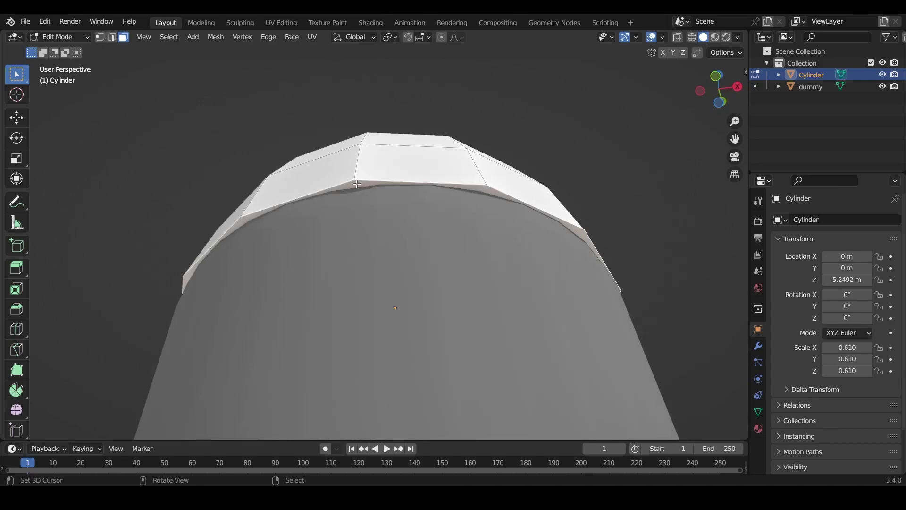
scroll(391, 203, down, 4)
key(Tab)
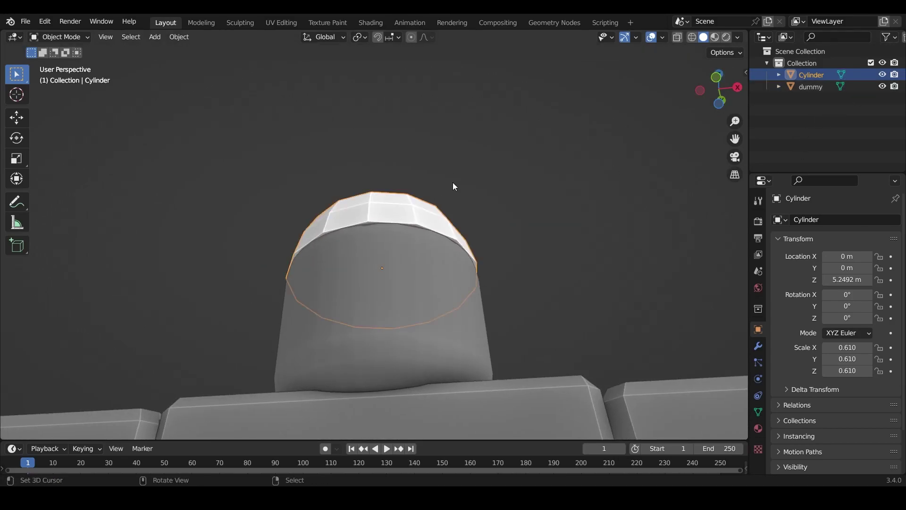
click(882, 86)
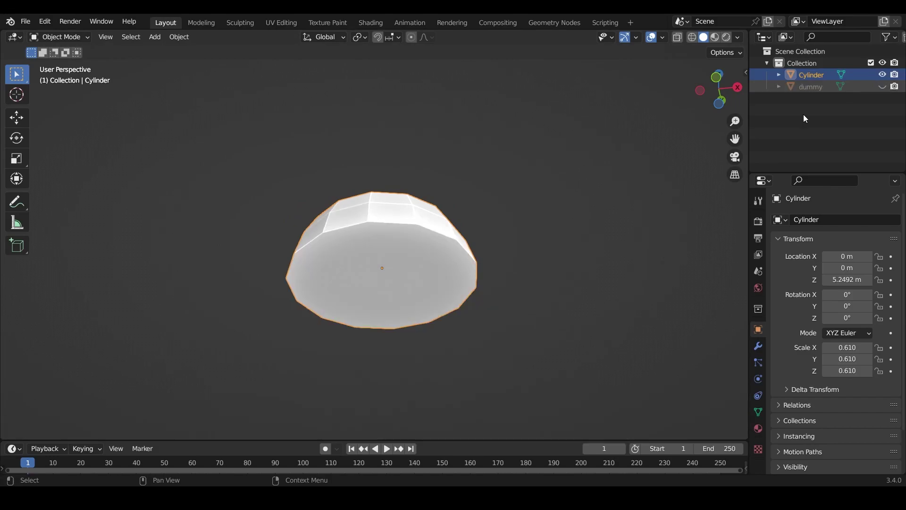
- Delete the dome's flat bottom face in Edit Mode to leave the cap open underneath
scroll(396, 218, up, 3)
middle_drag(391, 222, 368, 258)
key(Tab)
key(x)
click(376, 263)
scroll(375, 221, down, 3)
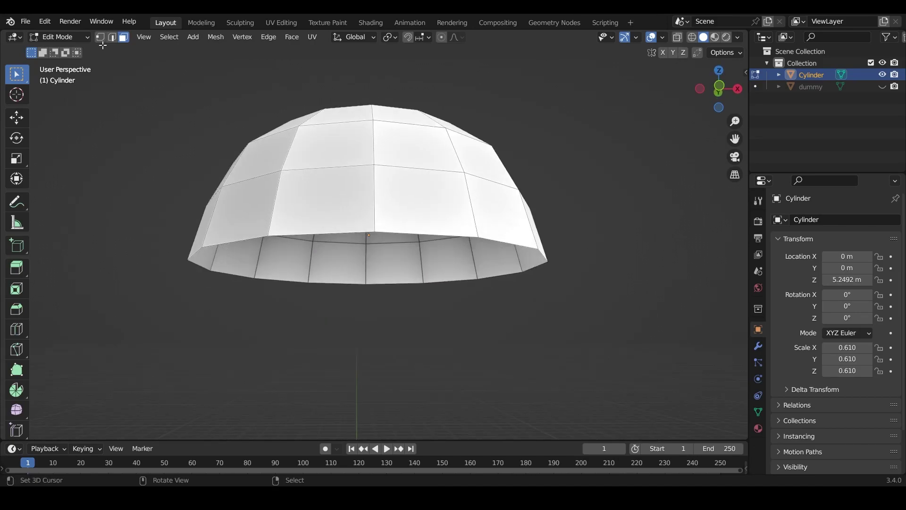
- Switch to vertex selection and show the dummy object again
click(100, 37)
scroll(408, 215, down, 2)
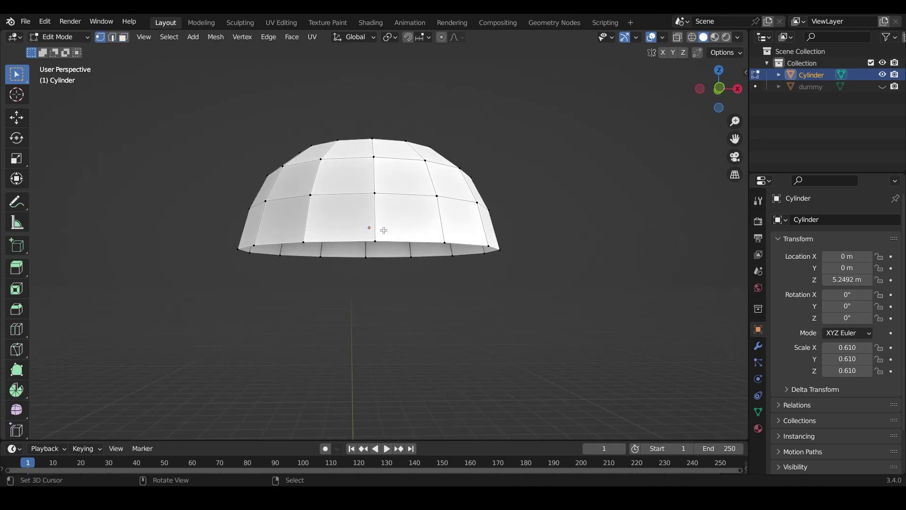
click(882, 86)
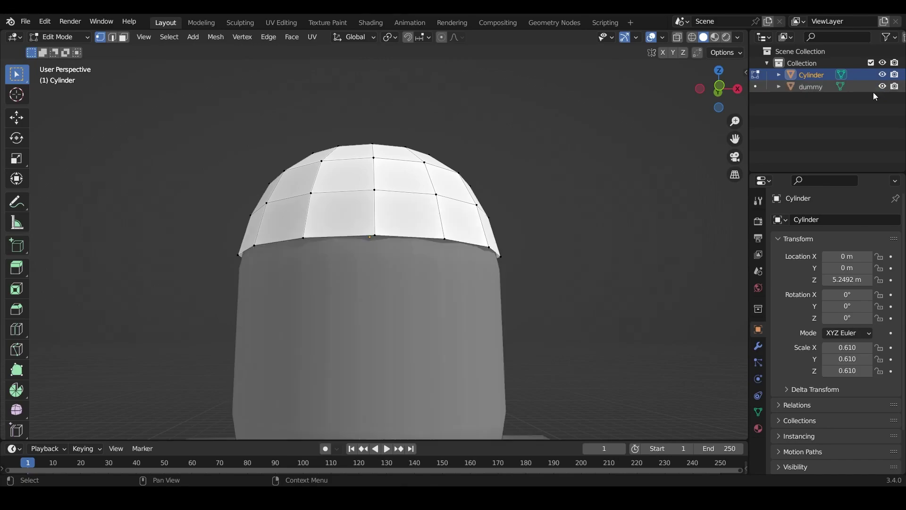
- Select the cap's open bottom edge loop and extrude it about 0.044 m downward along Z
middle_drag(454, 138, 482, 222)
scroll(472, 184, up, 3)
alt+scroll(460, 213, down, 1)
scroll(449, 211, down, 4)
scroll(425, 205, up, 5)
key(e)
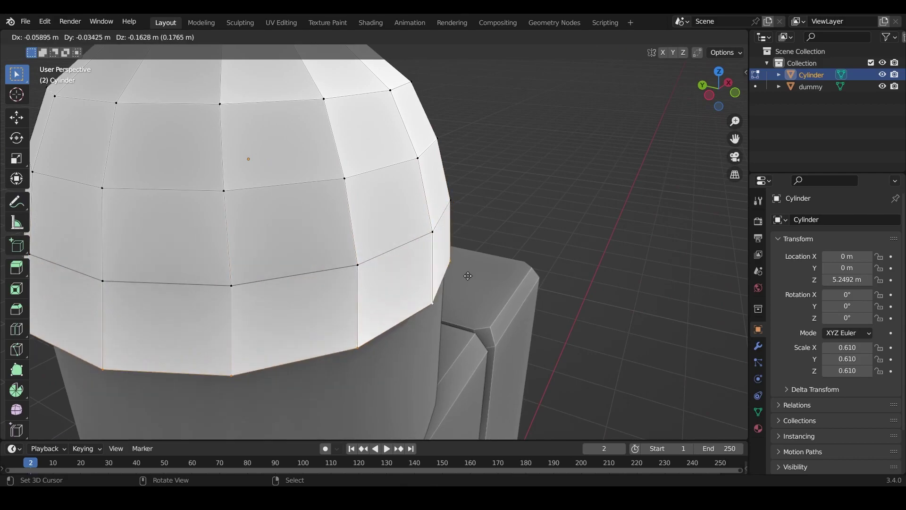
key(z)
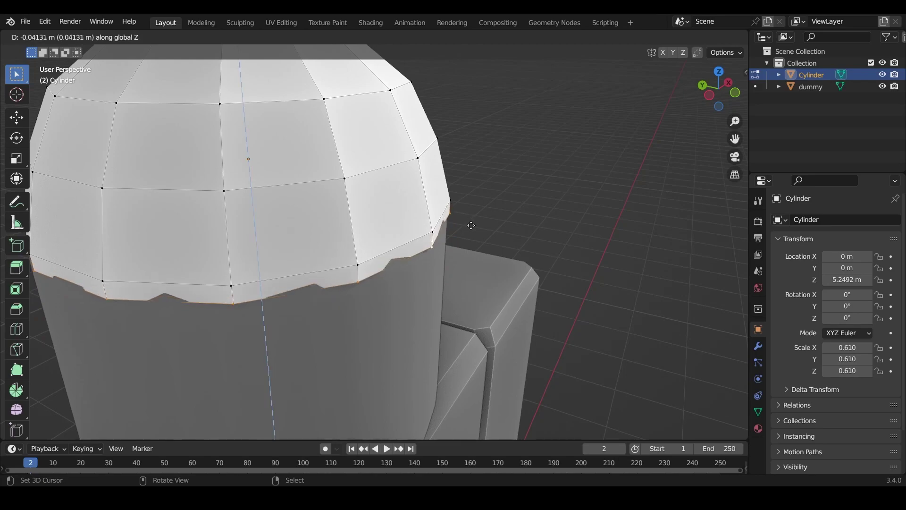
click(472, 223)
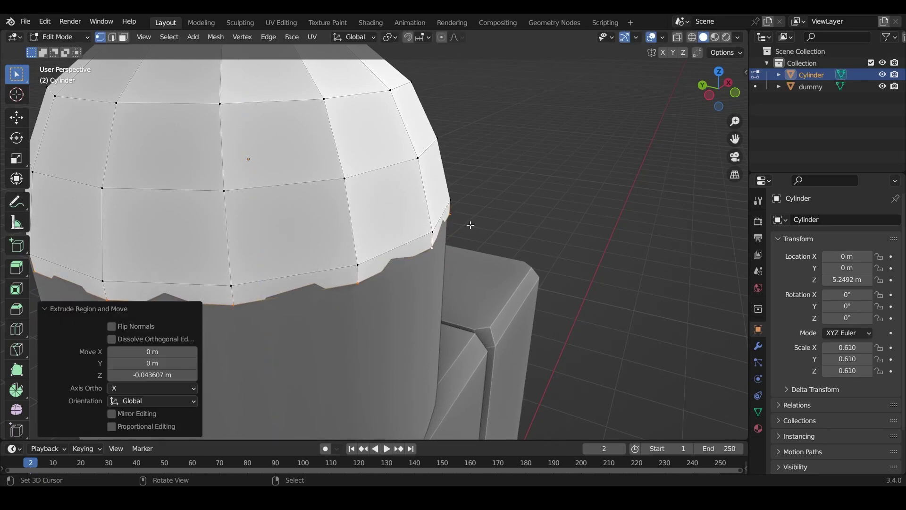
- Scale the extruded bottom ring uniformly to 1.060 so the cap's rim flares outward
scroll(472, 221, down, 5)
middle_drag(477, 204, 424, 208)
scroll(424, 208, up, 2)
middle_drag(424, 208, 395, 205)
scroll(462, 255, up, 2)
scroll(462, 252, down, 4)
key(s)
click(468, 267)
scroll(465, 265, down, 4)
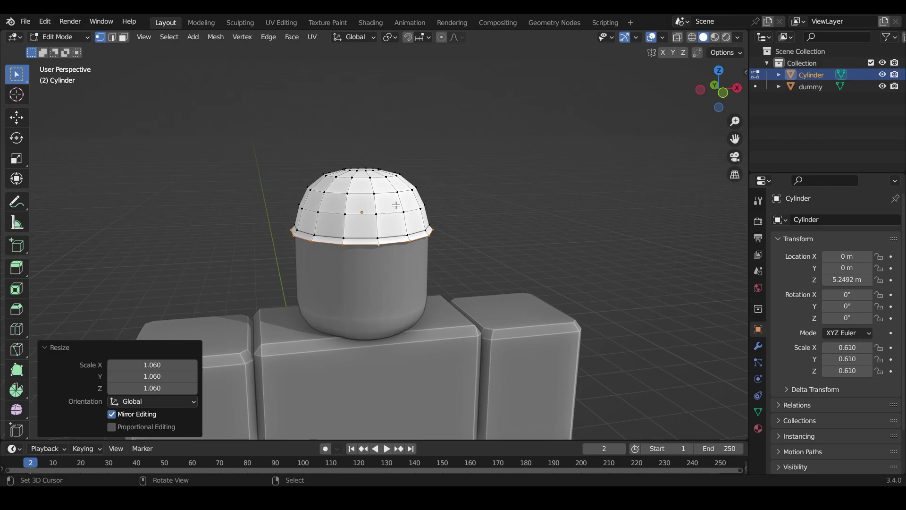
- Extrude the flared bottom ring in place, leaving the new ring at zero offset
scroll(388, 205, up, 3)
middle_drag(389, 206, 452, 227)
key(g)
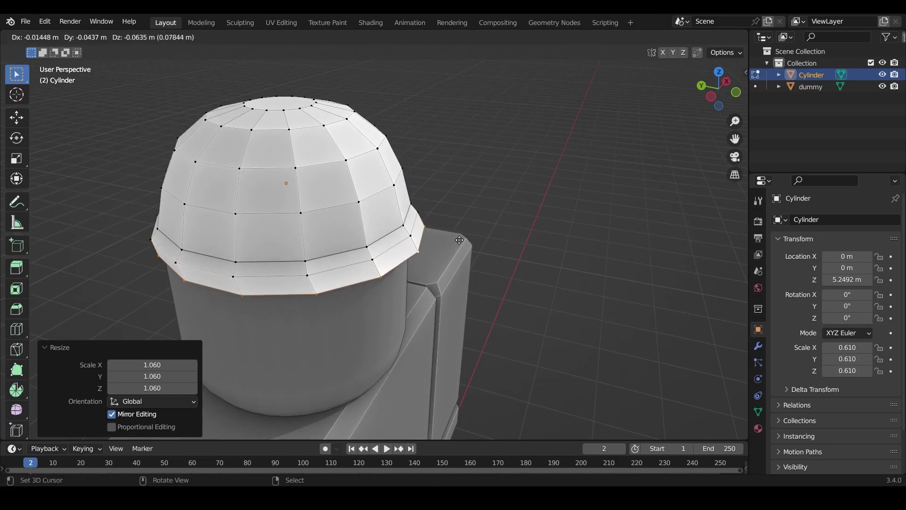
key(Escape)
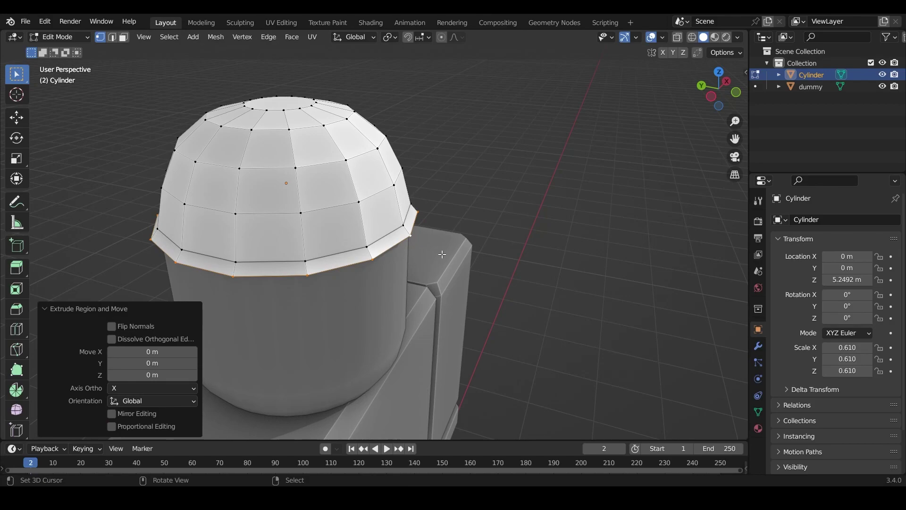
scroll(442, 255, up, 5)
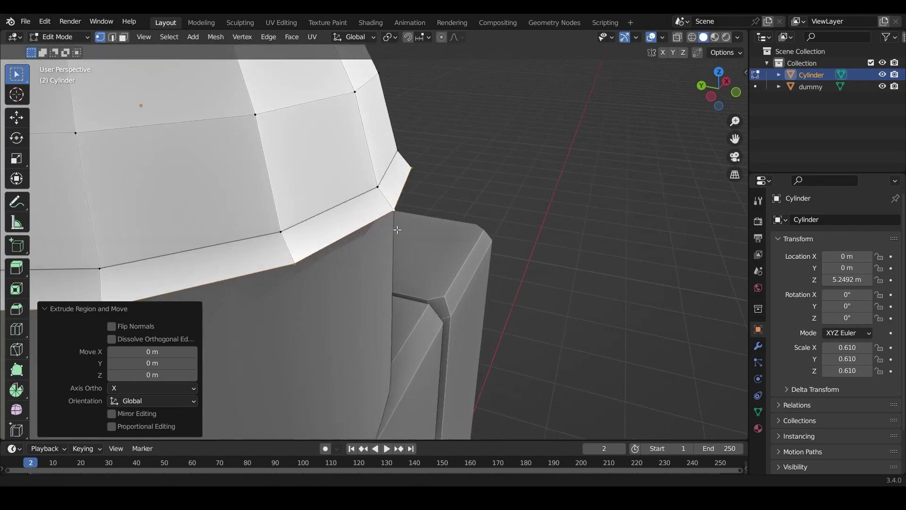
scroll(385, 209, down, 6)
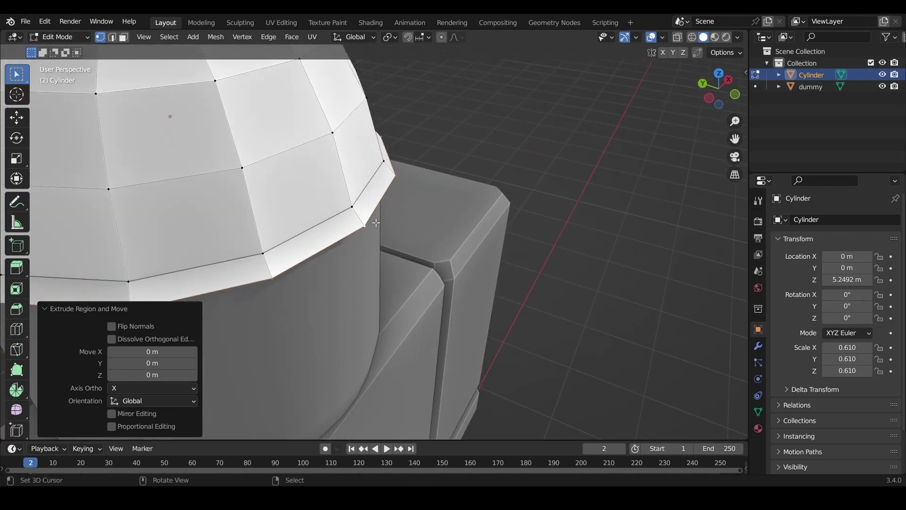
scroll(390, 216, up, 6)
- Try moving the new rim ring freely by about -0.085 m in X, -0.139 m in Y and -0.172 m in Z
key(g)
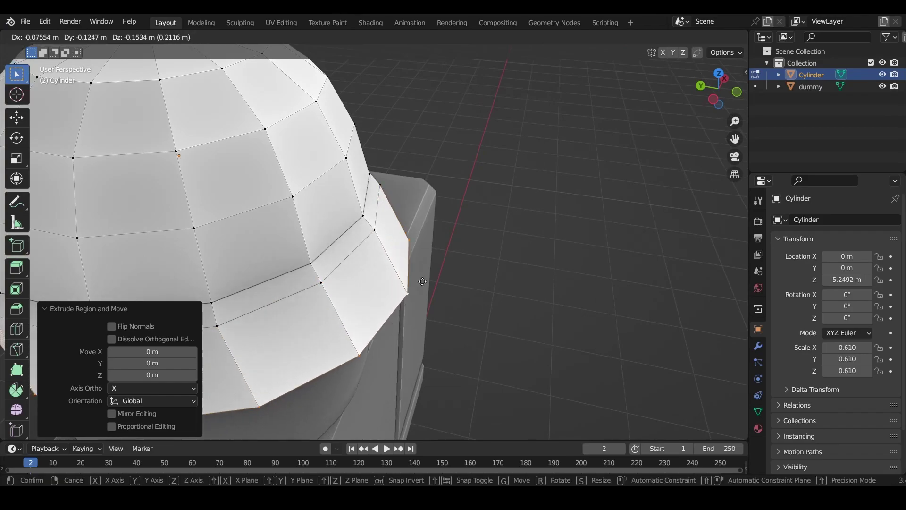
click(422, 284)
scroll(423, 284, down, 6)
middle_drag(422, 285, 336, 263)
scroll(336, 263, up, 7)
middle_drag(336, 263, 387, 256)
scroll(336, 258, down, 5)
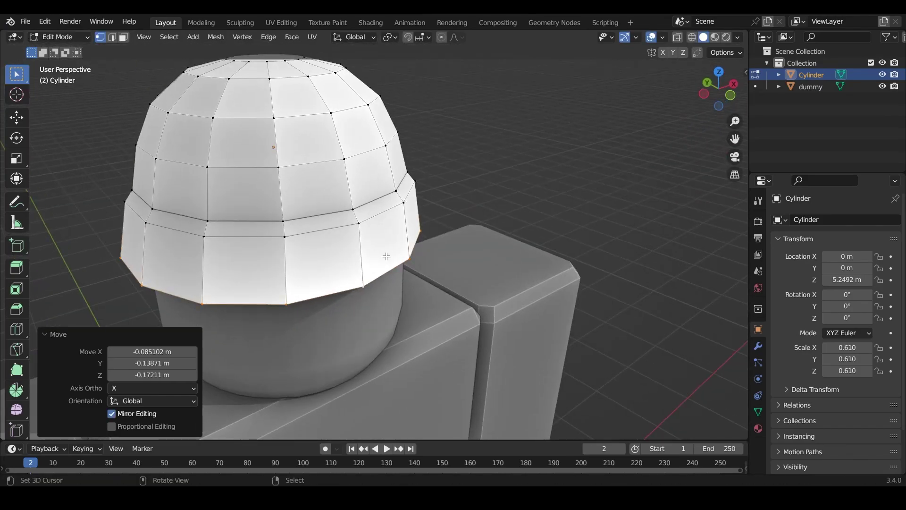
- Scale the cap's new outer rim ring uniformly to 1.078 to widen the brim
scroll(409, 232, up, 2)
mouse_move(409, 232)
middle_down()
mouse_move(469, 229)
mouse_move(415, 231)
mouse_move(412, 239)
middle_up()
key(s)
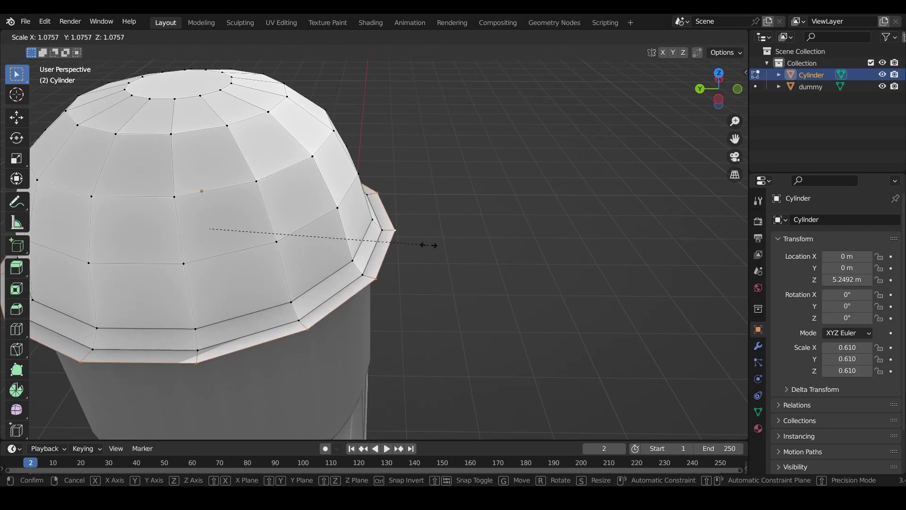
click(427, 244)
- Extrude the brim's outer ring about 0.037 m upward along Z to form a raised lip
middle_drag(428, 242, 440, 225)
scroll(441, 225, up, 4)
key(g)
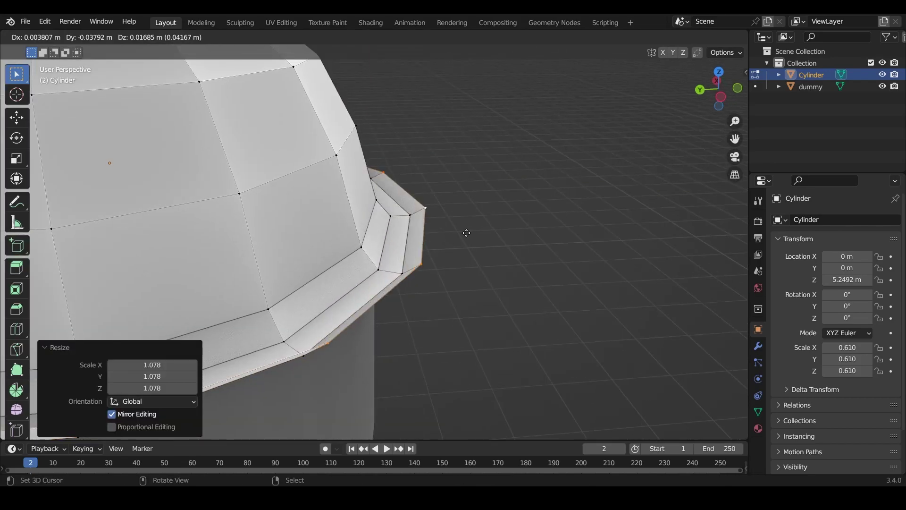
key(z)
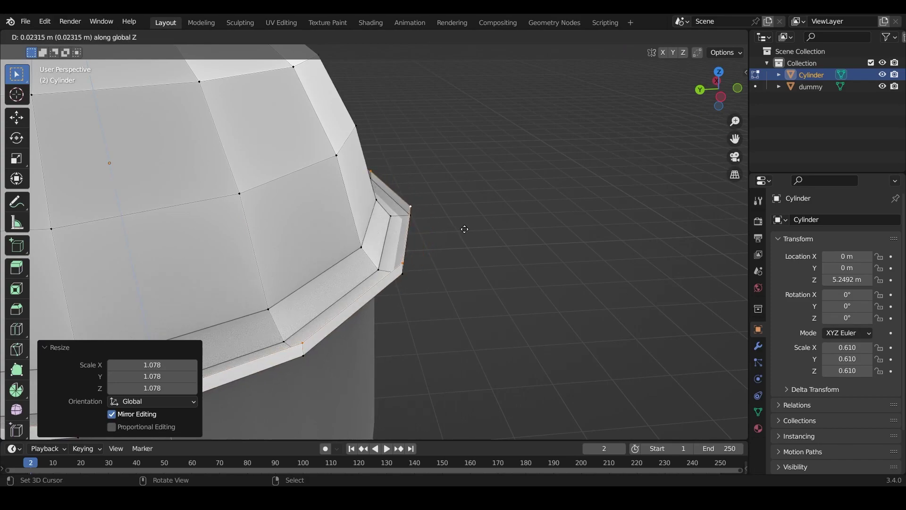
click(464, 235)
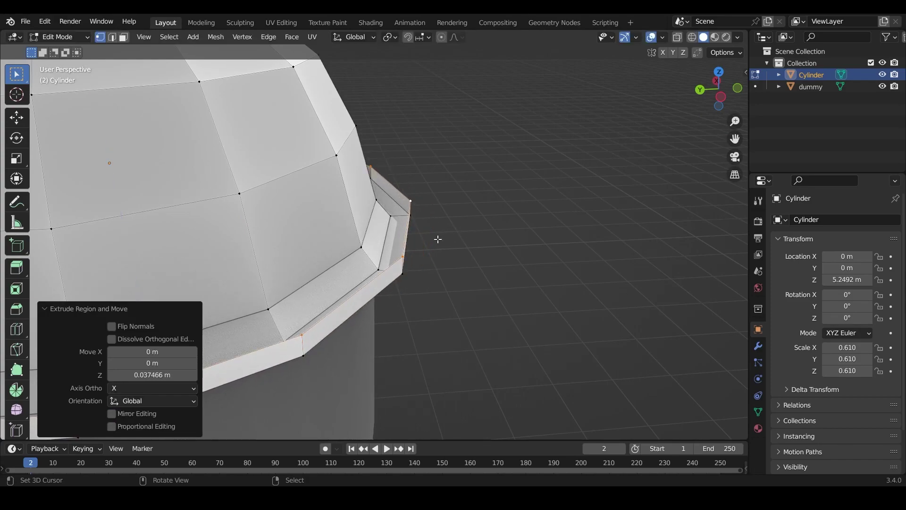
- Scale the raised lip ring slightly outward and deselect the geometry
key(s)
click(458, 248)
key(alt+a)
scroll(458, 238, down, 5)
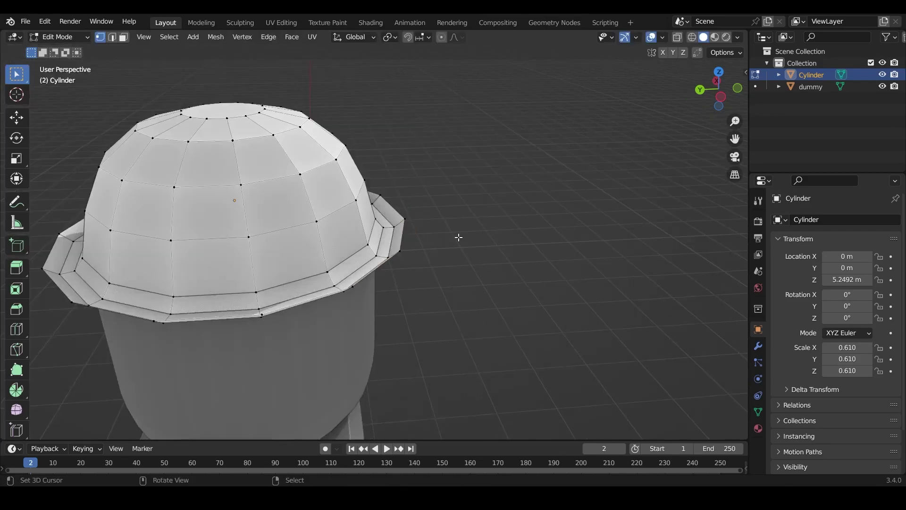
- Return to Object Mode and select the dummy character
key(Tab)
middle_drag(454, 236, 342, 194)
scroll(373, 213, down, 5)
key(alt+a)
click(383, 249)
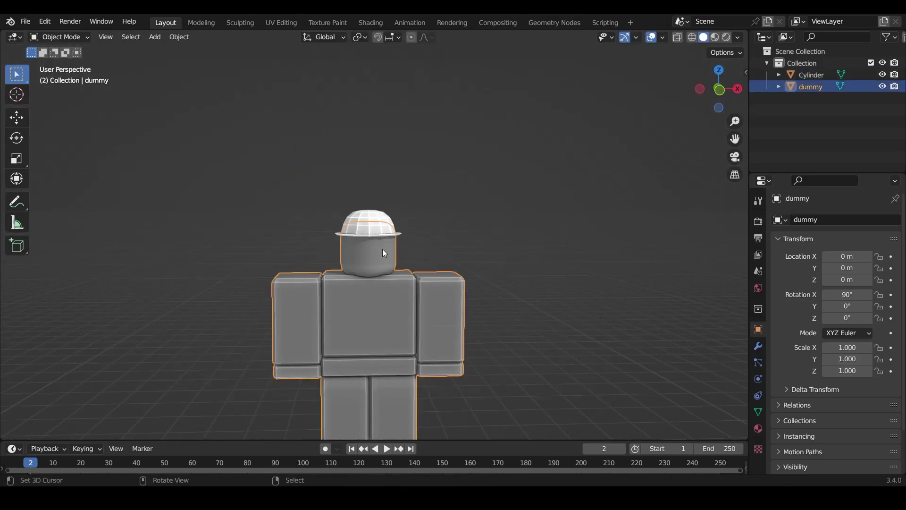
scroll(404, 253, up, 4)
middle_drag(404, 254, 359, 228)
scroll(359, 228, down, 3)
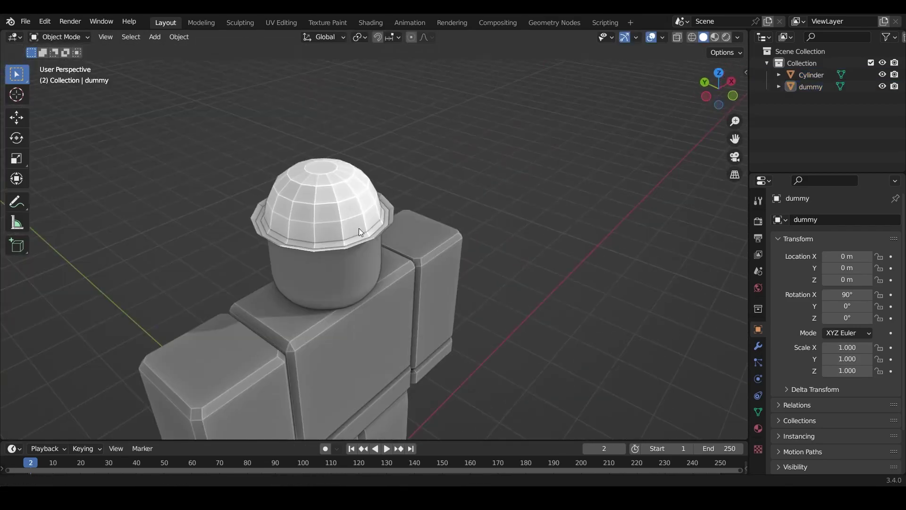
scroll(358, 222, up, 4)
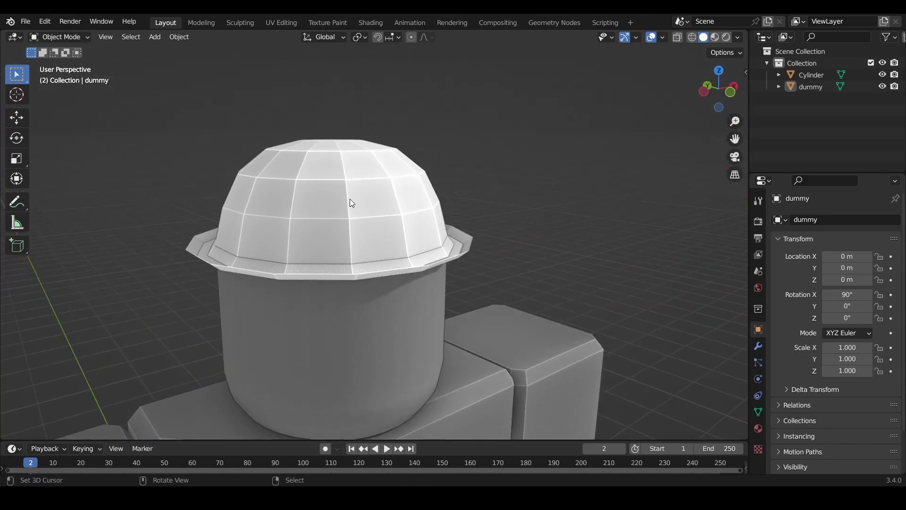
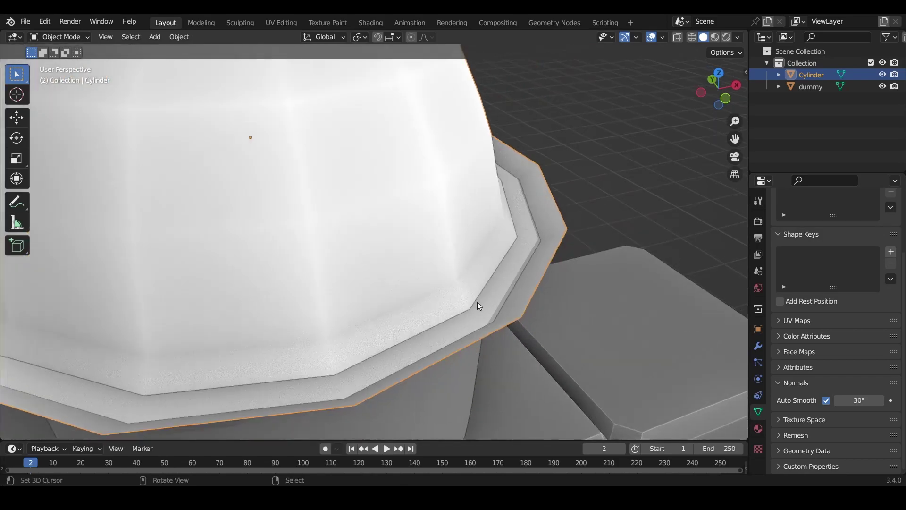
- In Edit Mode, add a single centred loop cut around the flat ring of the hat's brim
key(Tab)
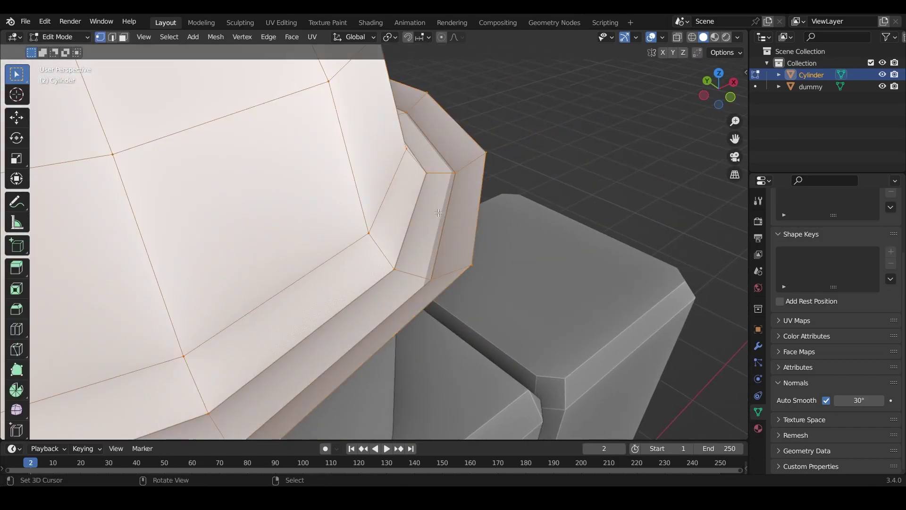
key(shift+z)
key(shift+z)
key(alt+a)
key(ctrl+r)
click(439, 174)
right_click(439, 174)
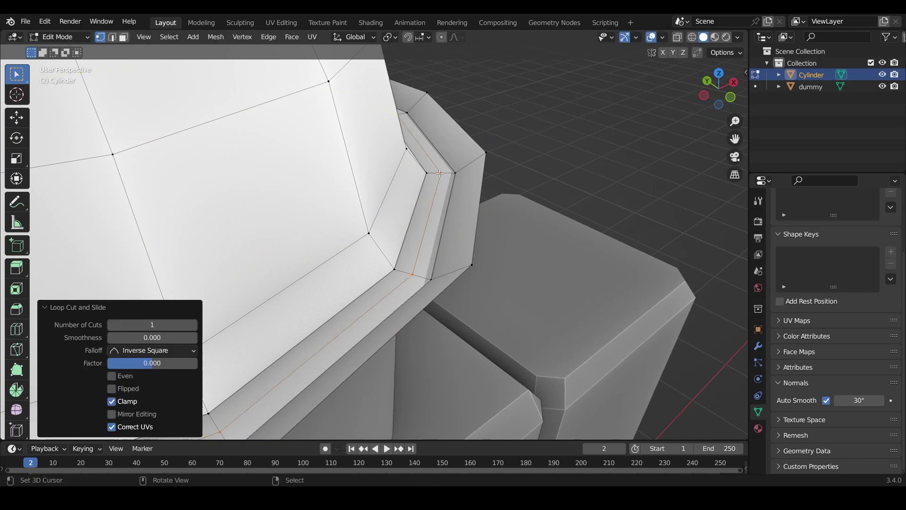
- Move the new brim edge loop slightly along Z and return to Object Mode
key(g)
key(z)
click(464, 181)
key(Tab)
middle_drag(463, 181, 454, 198)
key(Tab)
key(Tab)
- Set the hat mesh's Auto Smooth angle to 50°
scroll(449, 194, down, 5)
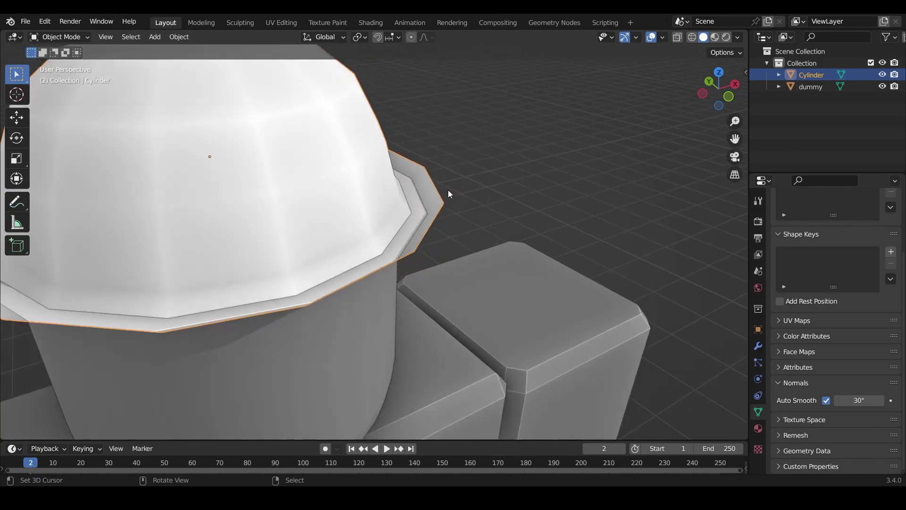
scroll(437, 203, up, 6)
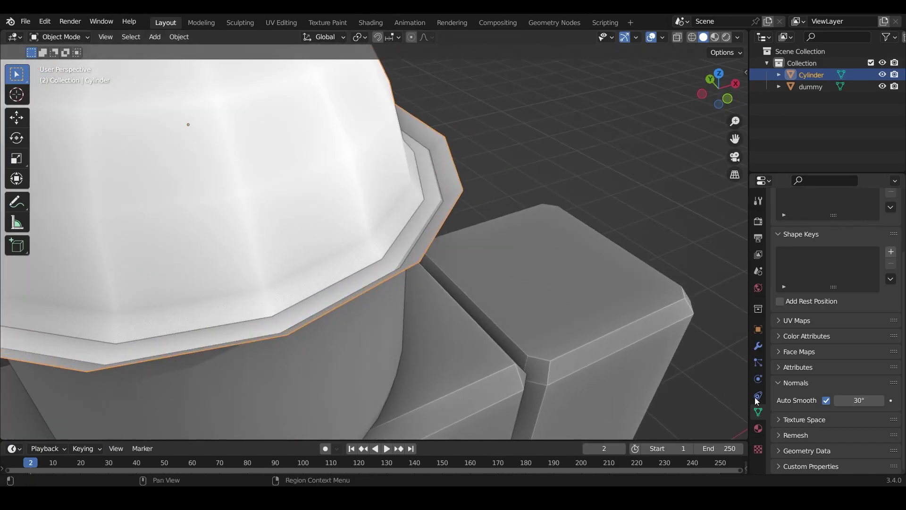
click(855, 400)
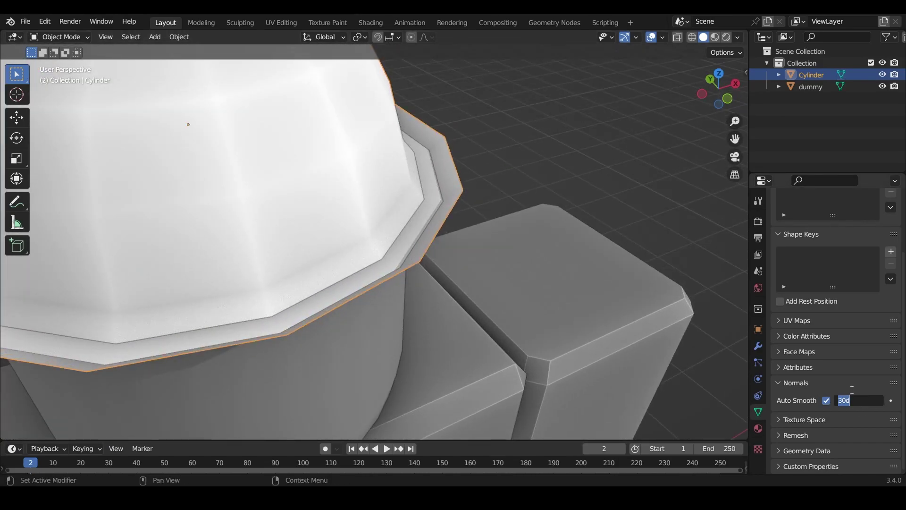
text(50)
key(Return)
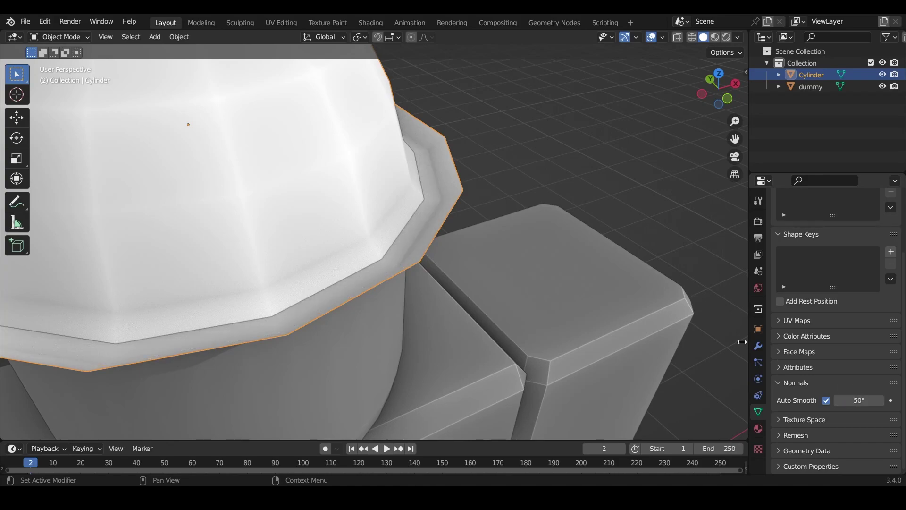
- Deselect the hat and examine the smoothed shading of its dome and brim from several angles
scroll(466, 202, down, 6)
middle_drag(466, 203, 448, 208)
scroll(440, 212, up, 5)
scroll(397, 234, up, 3)
key(alt+a)
scroll(447, 207, down, 4)
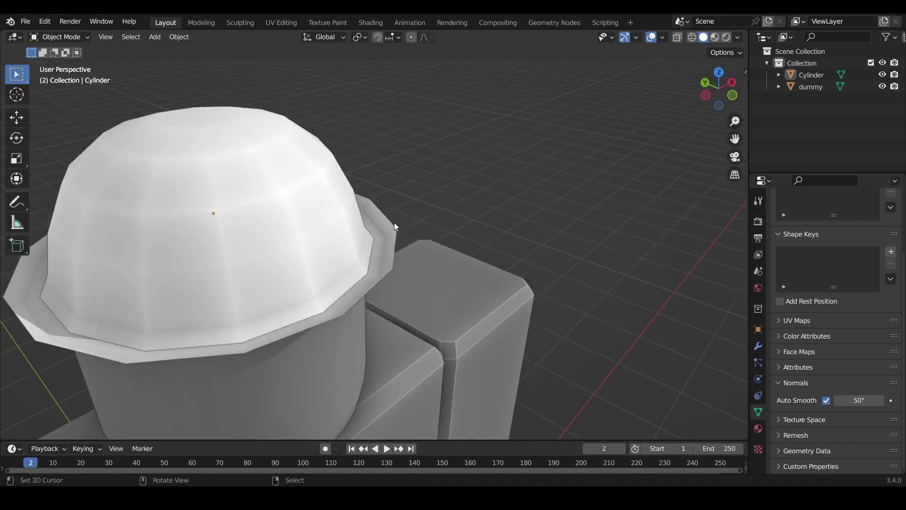
middle_drag(395, 222, 402, 244)
click(415, 225)
click(460, 148)
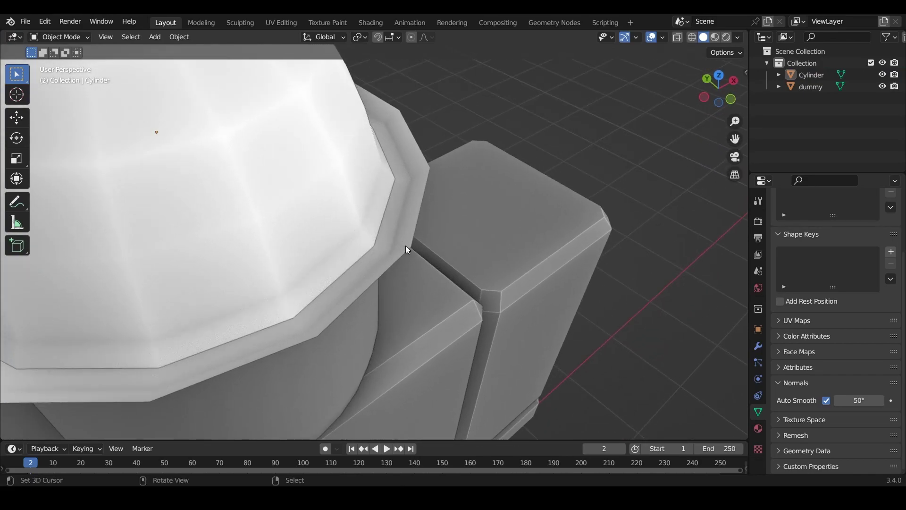
scroll(420, 207, down, 3)
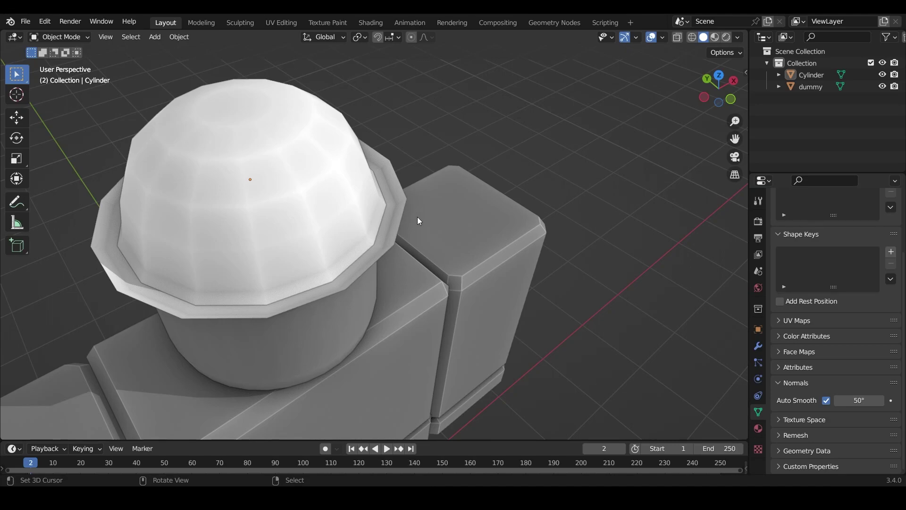
scroll(472, 247, down, 3)
middle_drag(458, 227, 442, 216)
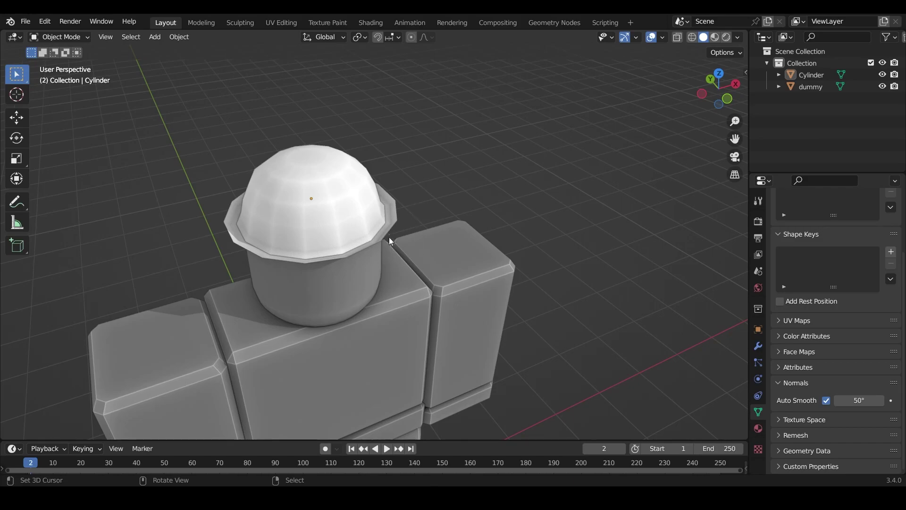
- Select all of the hat's geometry in Edit Mode, recalculate its normals to the outside, and return to Object Mode
scroll(393, 240, up, 5)
click(411, 202)
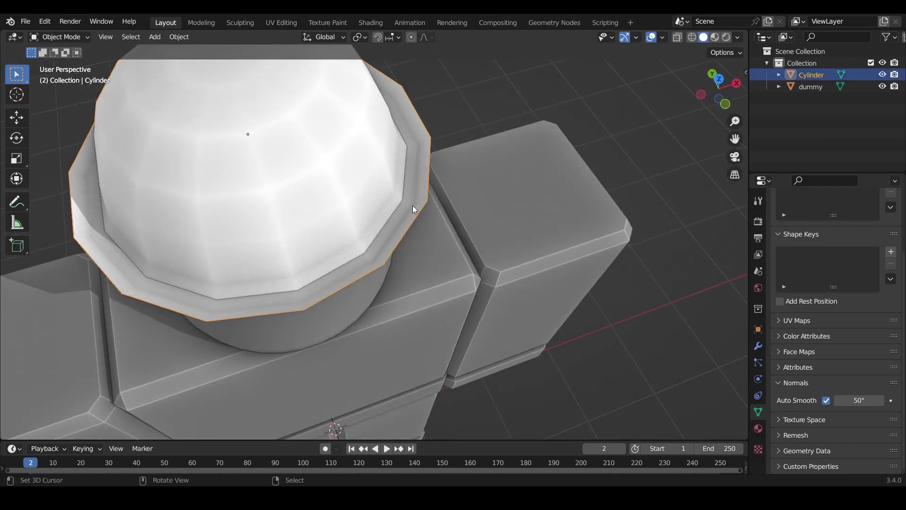
scroll(412, 205, up, 2)
middle_drag(412, 206, 422, 192)
scroll(422, 191, down, 5)
key(Tab)
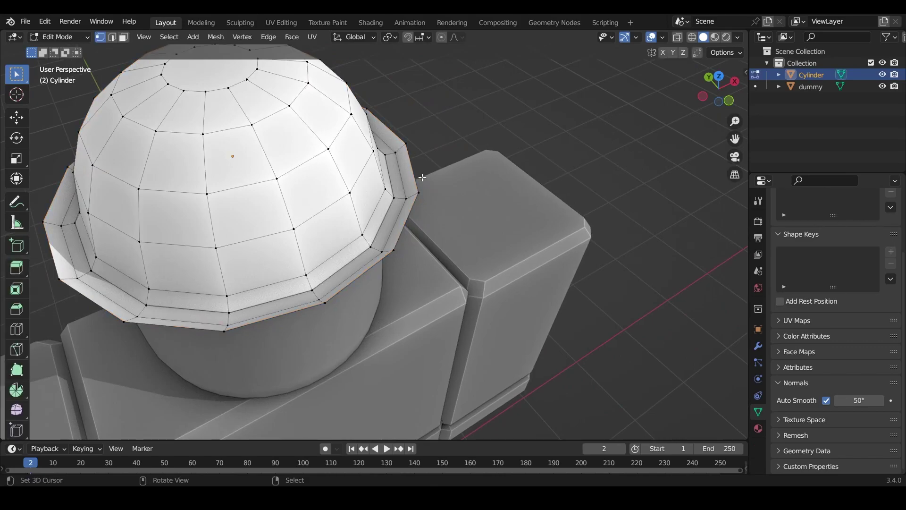
key(a)
scroll(463, 150, up, 4)
middle_drag(463, 150, 473, 164)
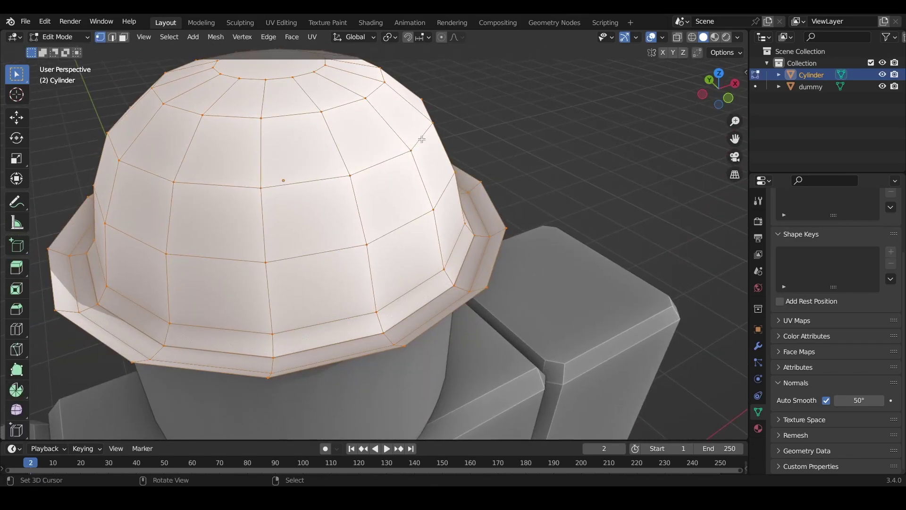
key(alt+n)
click(402, 148)
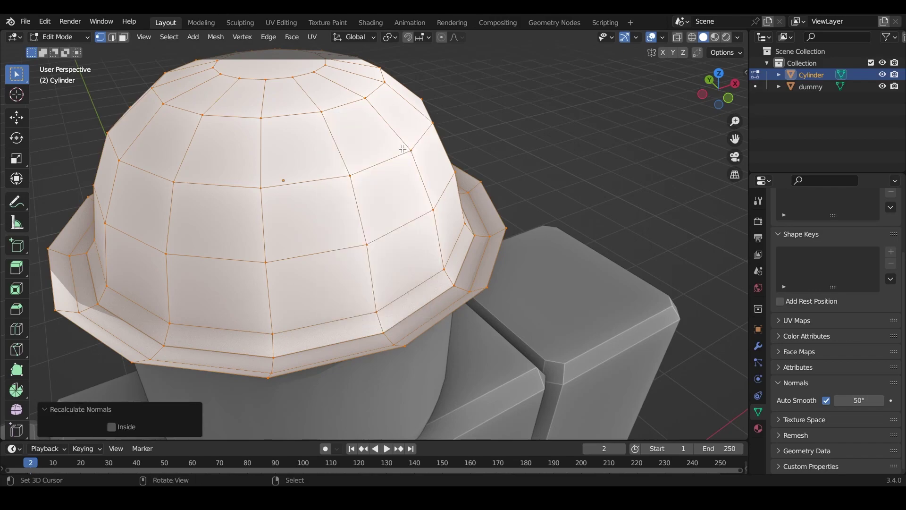
scroll(406, 151, down, 4)
scroll(425, 170, up, 5)
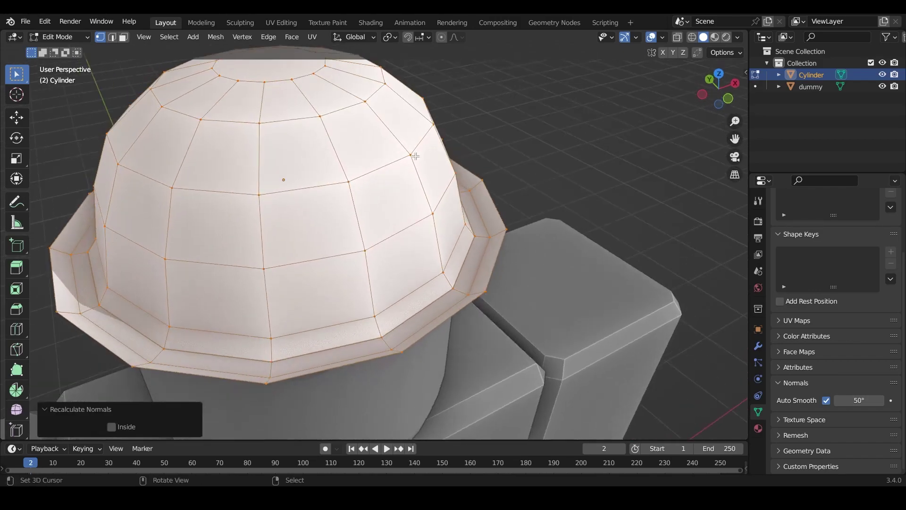
key(Tab)
scroll(491, 200, up, 3)
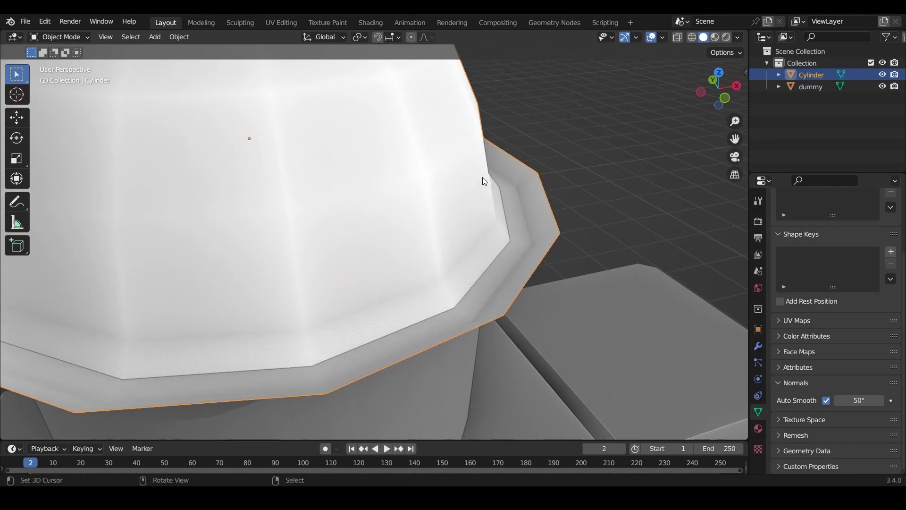
scroll(484, 180, down, 5)
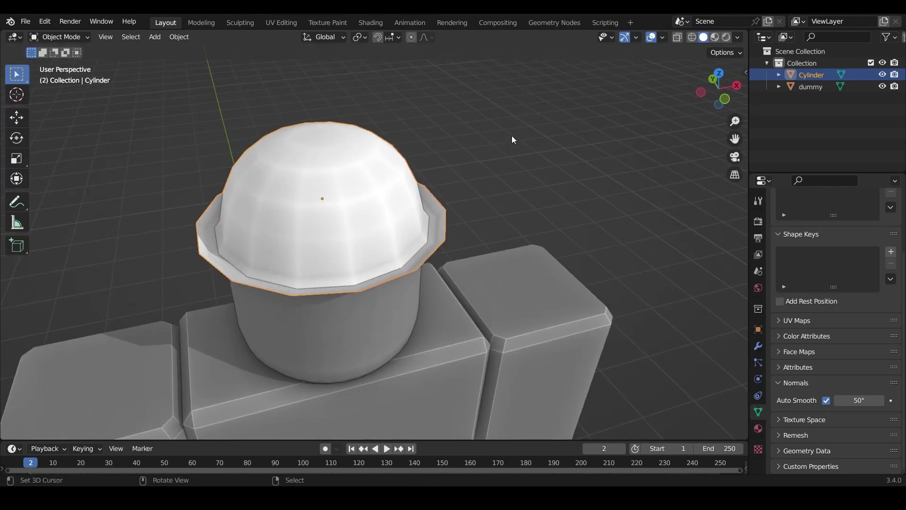
- Turn on the Face Orientation overlay and check which way the hat's faces point
scroll(520, 149, up, 3)
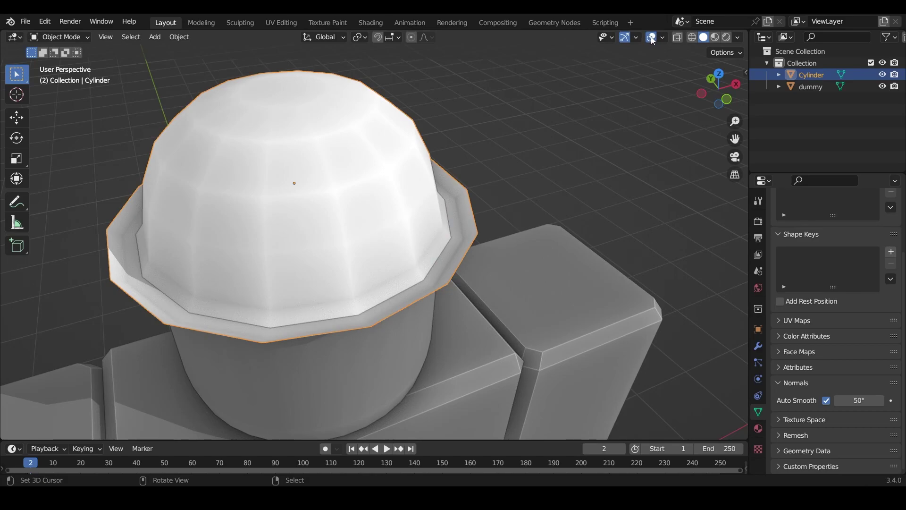
click(663, 37)
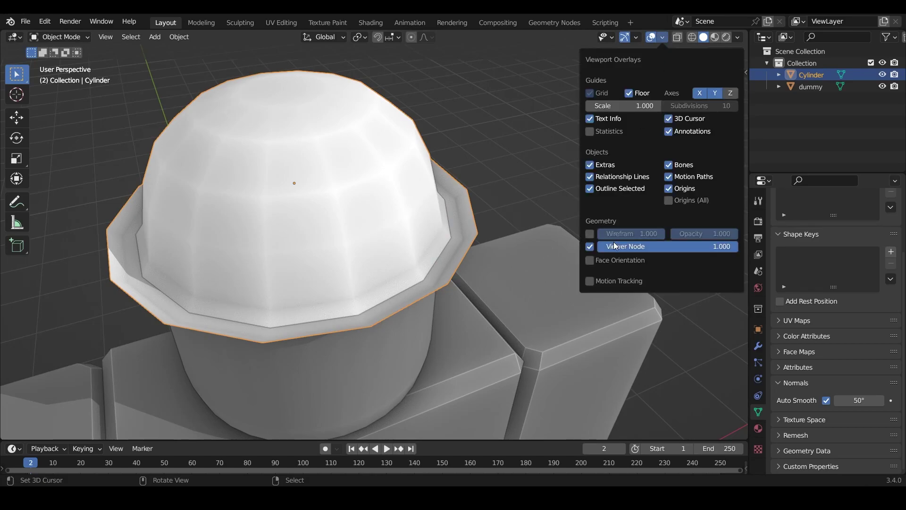
click(589, 260)
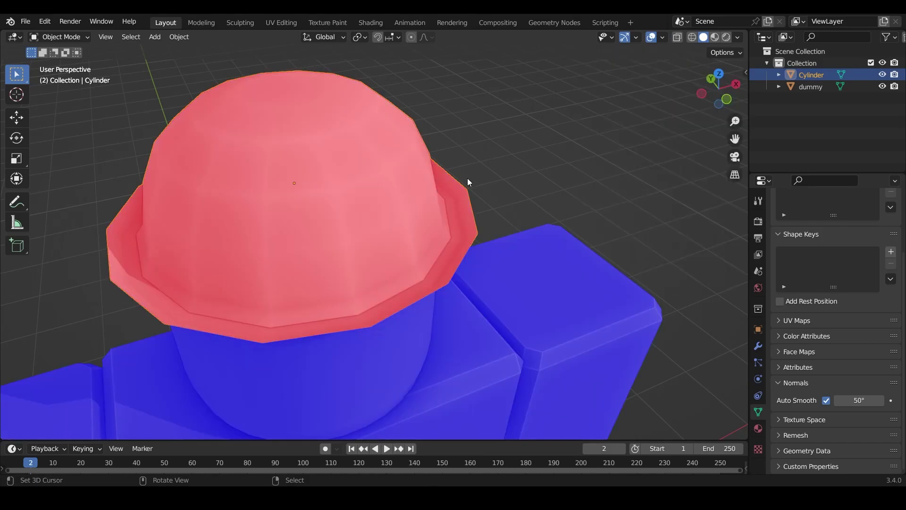
middle_drag(463, 177, 477, 166)
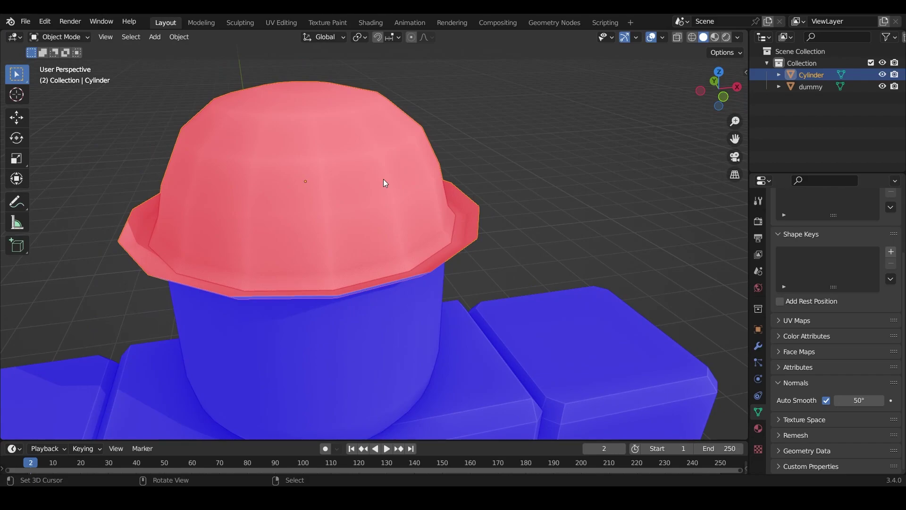
mouse_move(439, 205)
middle_down()
mouse_move(469, 186)
mouse_move(481, 158)
mouse_move(396, 195)
mouse_move(431, 202)
middle_up()
scroll(479, 154, down, 3)
- Flip the normals of all the hat's faces in Edit Mode, then return to Object Mode with nothing selected
key(Tab)
scroll(398, 196, down, 3)
key(a)
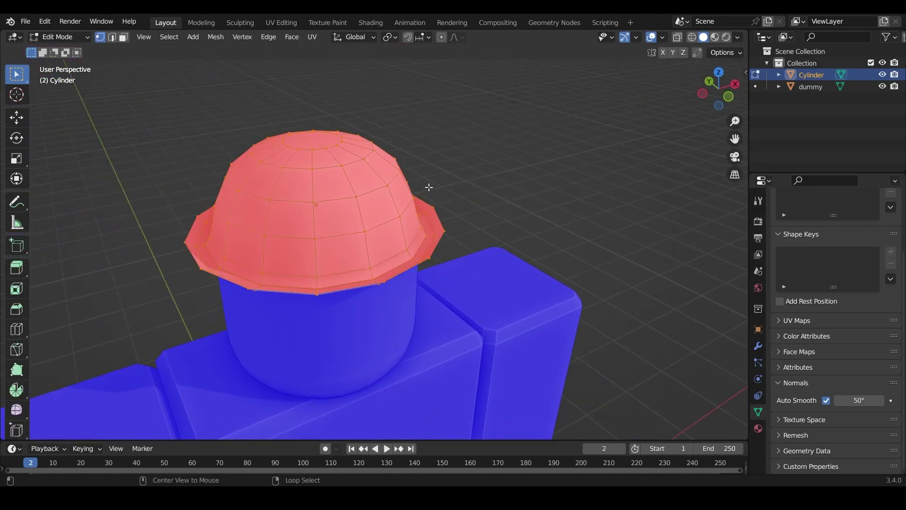
key(alt+n)
click(386, 169)
key(alt+a)
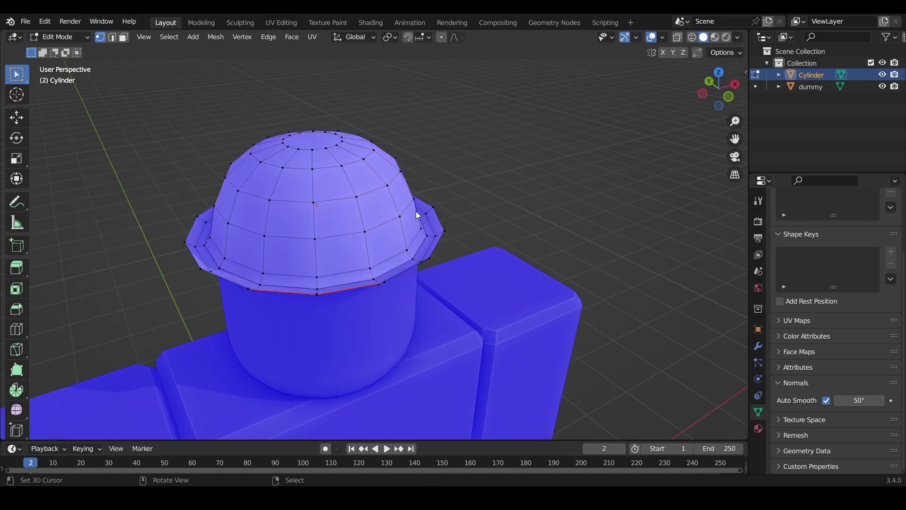
key(Tab)
key(alt+a)
- Examine the face orientation on the underside of the hat's brim from the front of the character's head
middle_drag(417, 212, 476, 204)
scroll(543, 239, up, 4)
scroll(539, 223, down, 5)
scroll(501, 222, up, 1)
scroll(481, 197, up, 1)
scroll(467, 147, up, 1)
scroll(425, 175, up, 3)
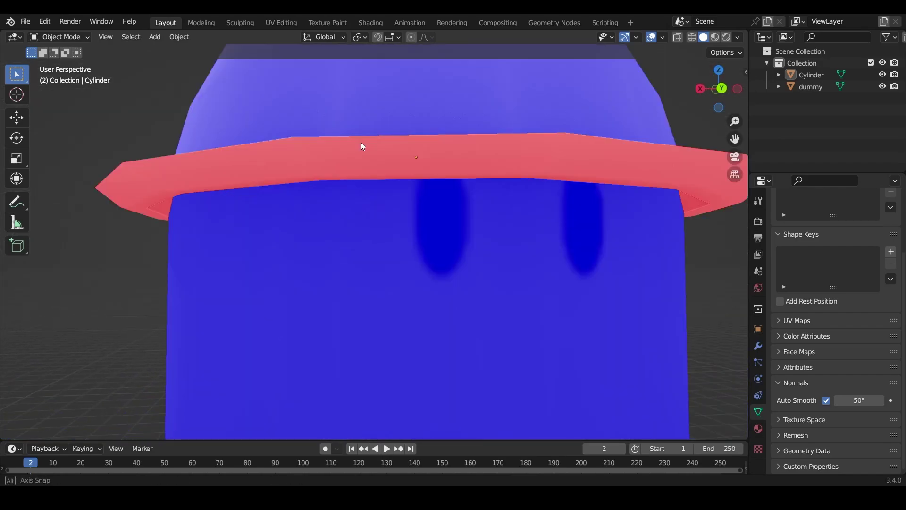
mouse_move(361, 143)
shift+middle_down()
mouse_move(421, 209)
mouse_move(361, 158)
shift+middle_up()
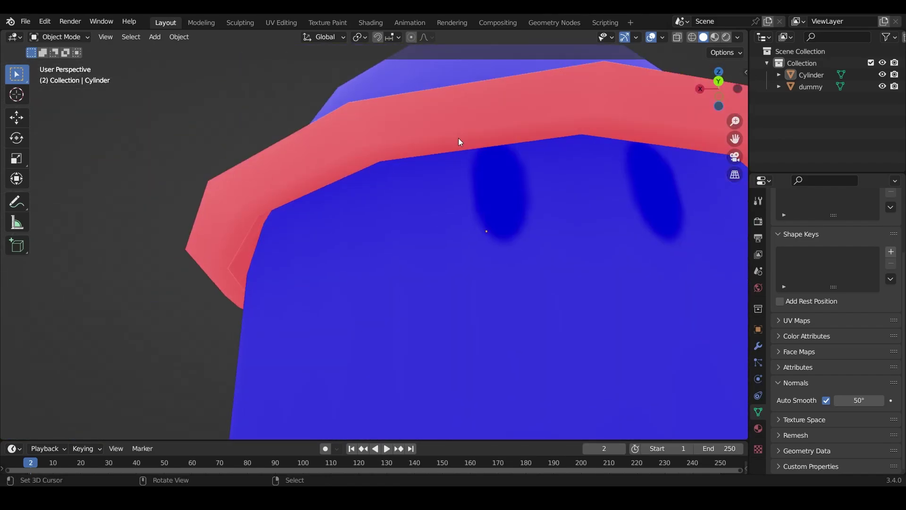
- Turn off the Face Orientation overlay and view the hat from the front of the character
click(663, 37)
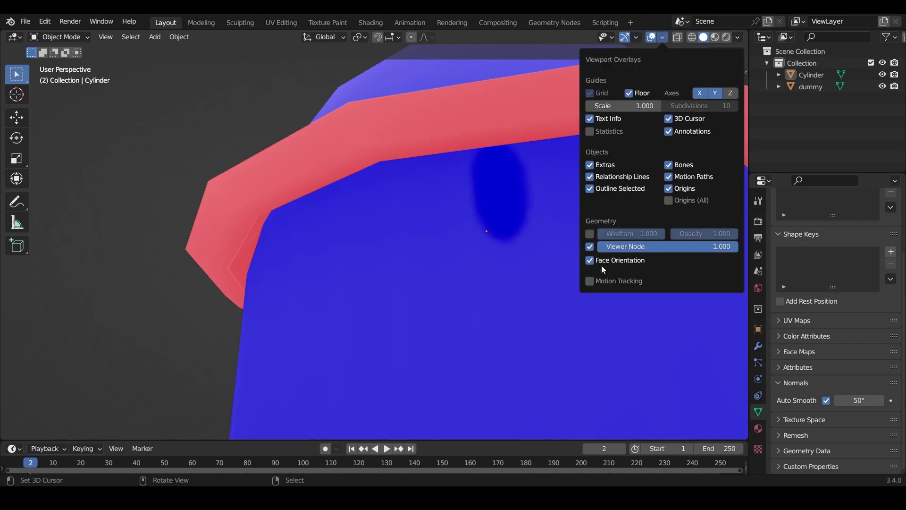
click(591, 260)
scroll(406, 118, down, 2)
scroll(455, 189, down, 7)
middle_drag(404, 115, 445, 205)
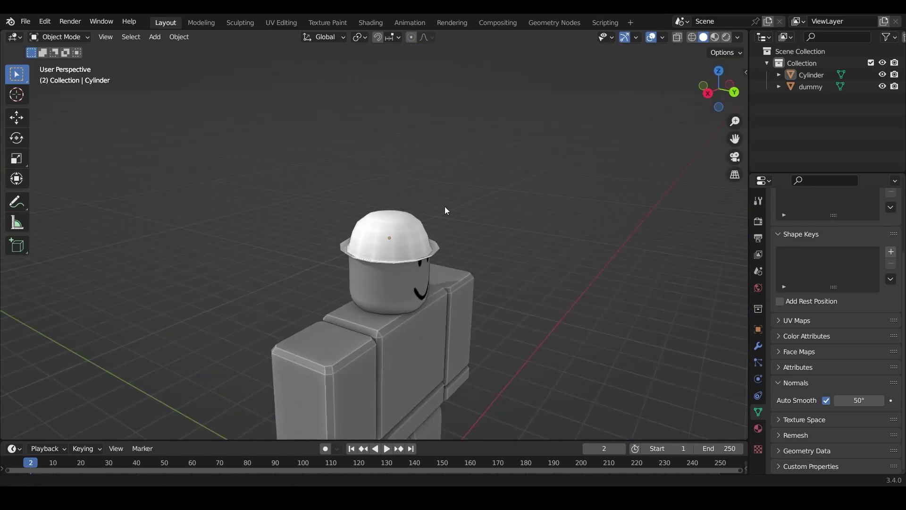
scroll(447, 210, up, 5)
middle_drag(457, 250, 372, 186)
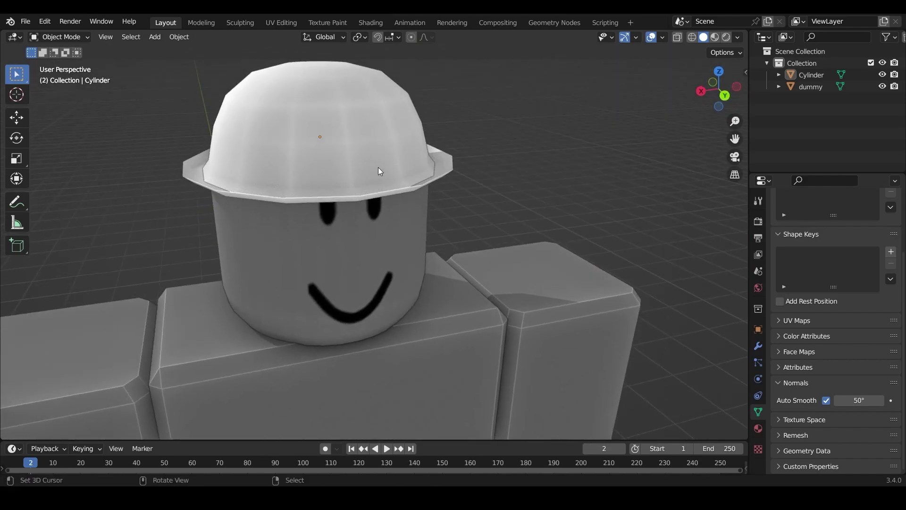
- Select the hat and add a Solidify modifier to it
click(378, 168)
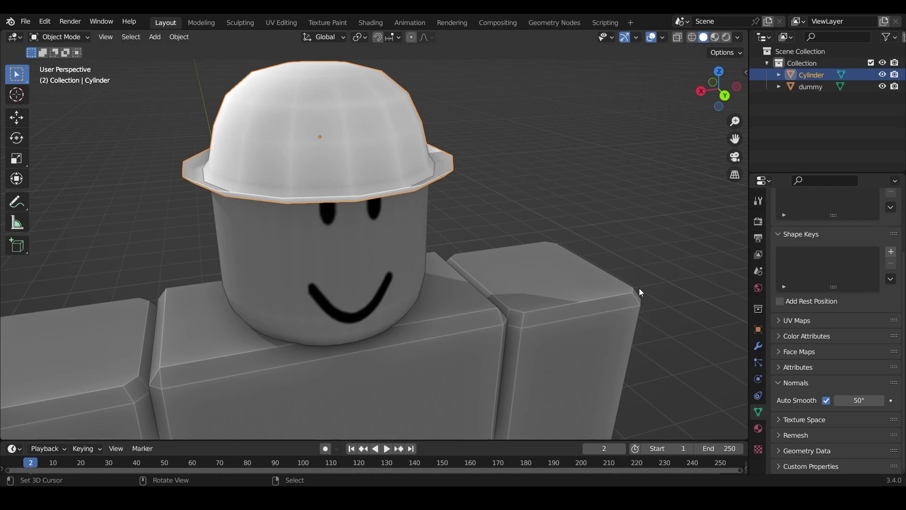
click(759, 347)
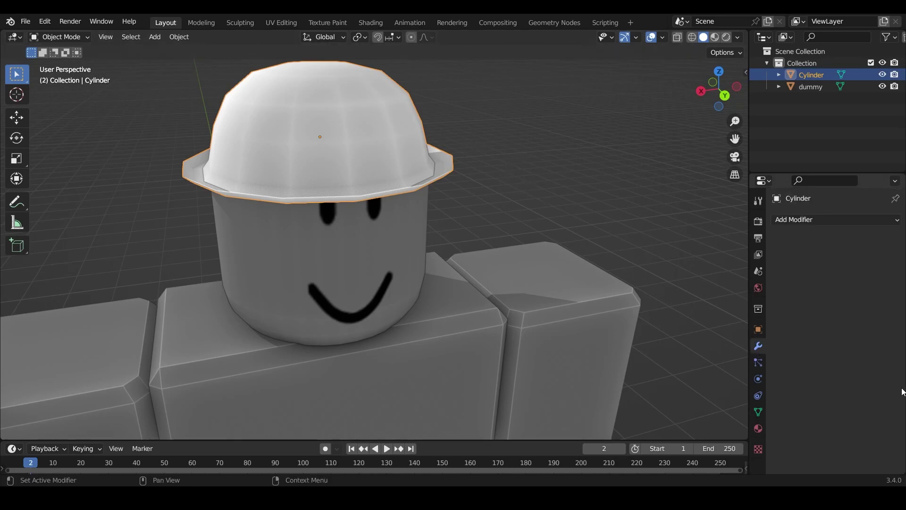
click(806, 220)
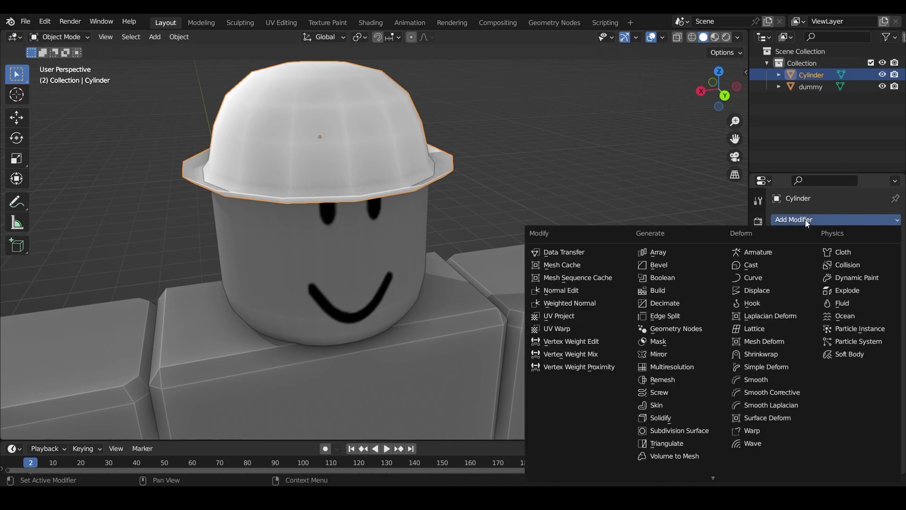
click(661, 418)
scroll(527, 278, up, 1)
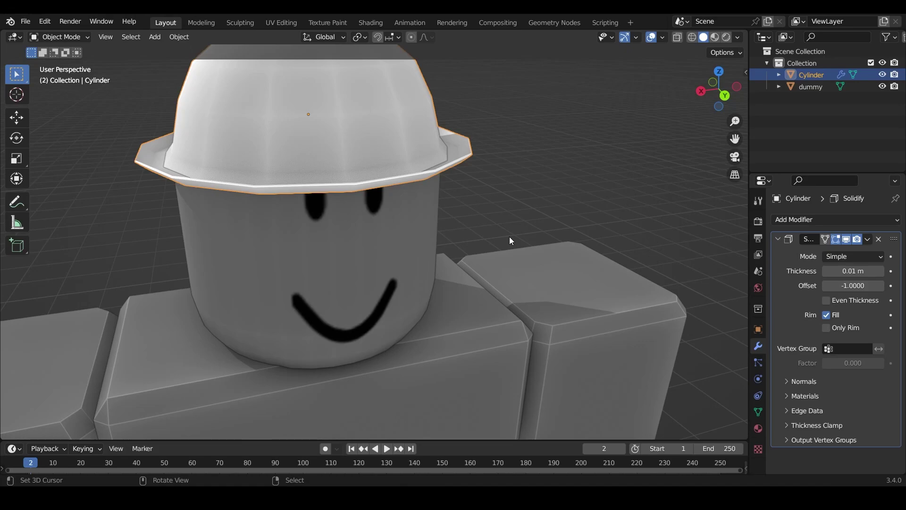
- Try a different thickness in the hat's Solidify modifier and undo the change
scroll(504, 231, down, 2)
scroll(505, 231, up, 4)
mouse_move(503, 231)
middle_down()
mouse_move(516, 223)
mouse_move(519, 245)
mouse_move(521, 228)
middle_up()
scroll(516, 223, down, 3)
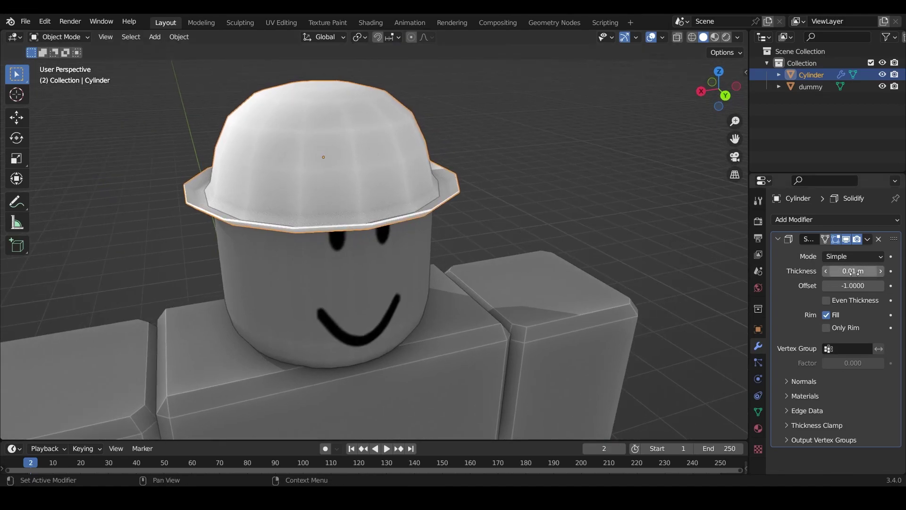
drag(855, 272, 873, 273)
key(ctrl+z)
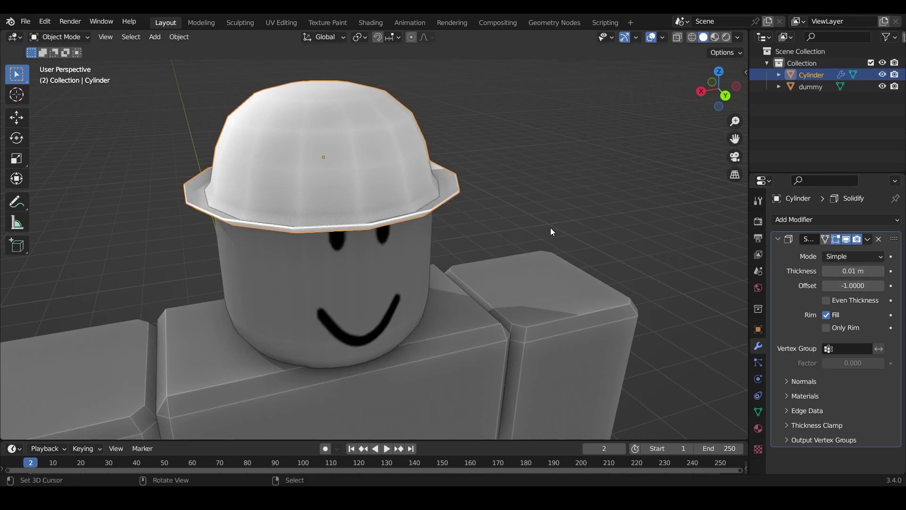
middle_drag(541, 220, 554, 232)
mouse_move(859, 273)
mouse_down()
mouse_move(878, 272)
mouse_move(859, 273)
mouse_up()
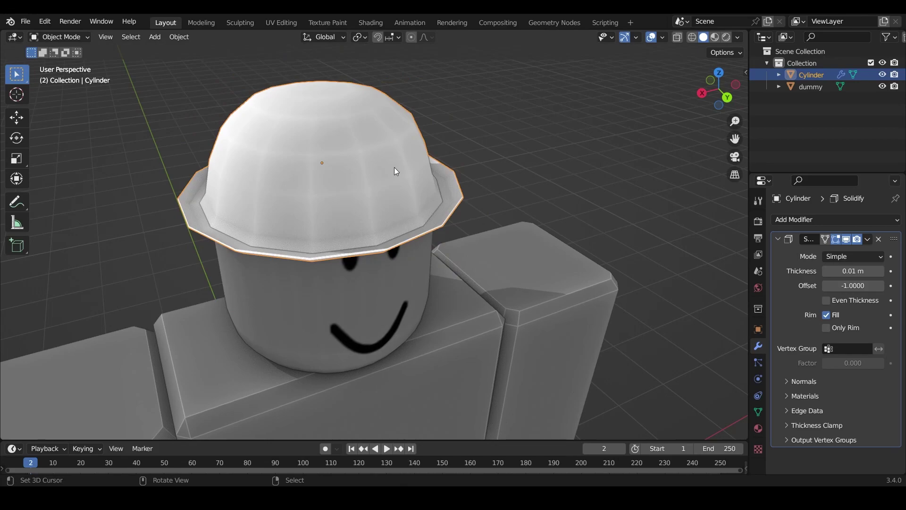
- Apply the hat's rotation and scale, and set its Solidify thickness to 0.02 m
middle_drag(377, 157, 392, 147)
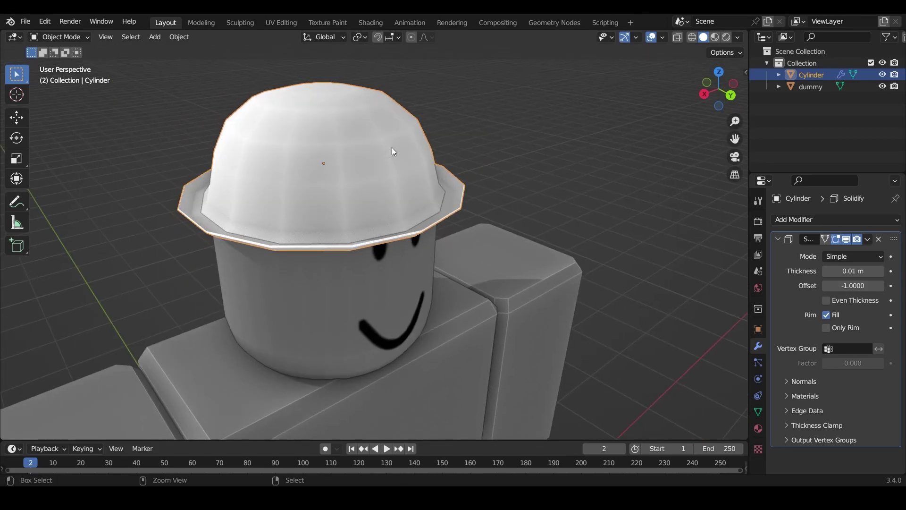
key(ctrl+a)
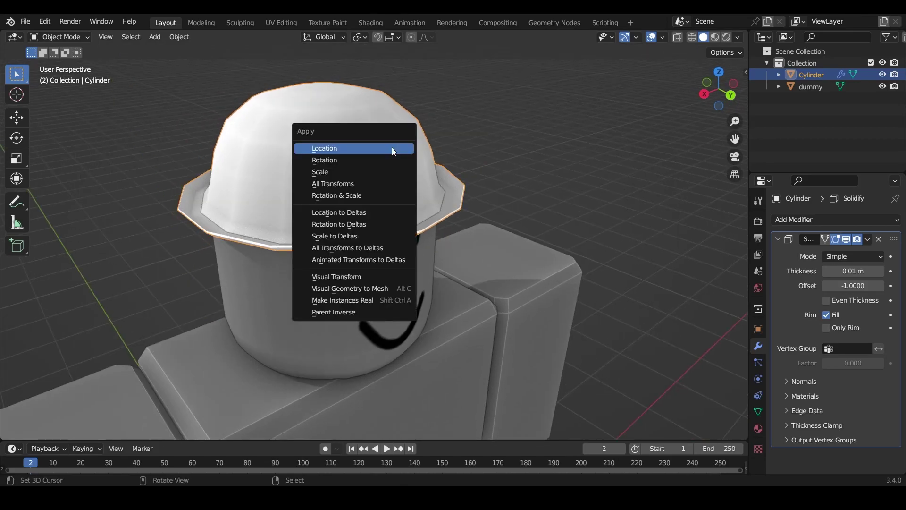
click(338, 196)
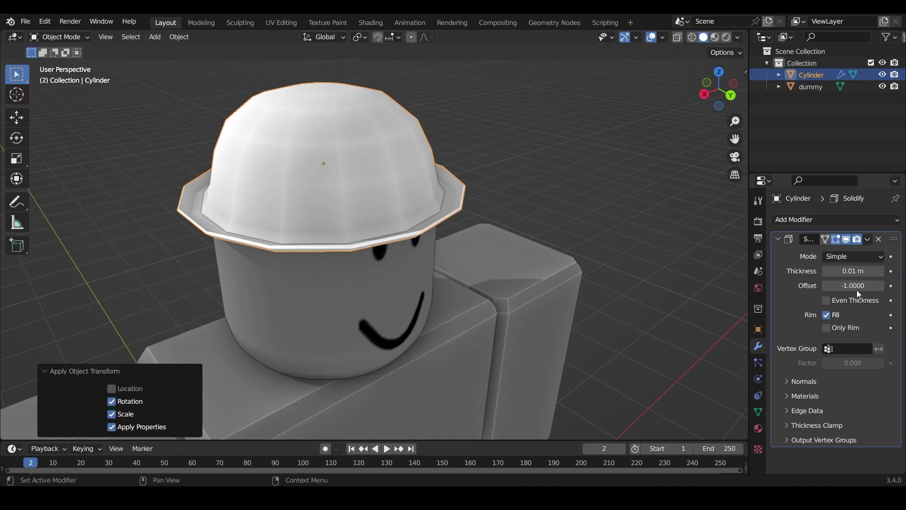
mouse_move(854, 275)
mouse_down()
mouse_move(875, 275)
mouse_move(862, 274)
mouse_up()
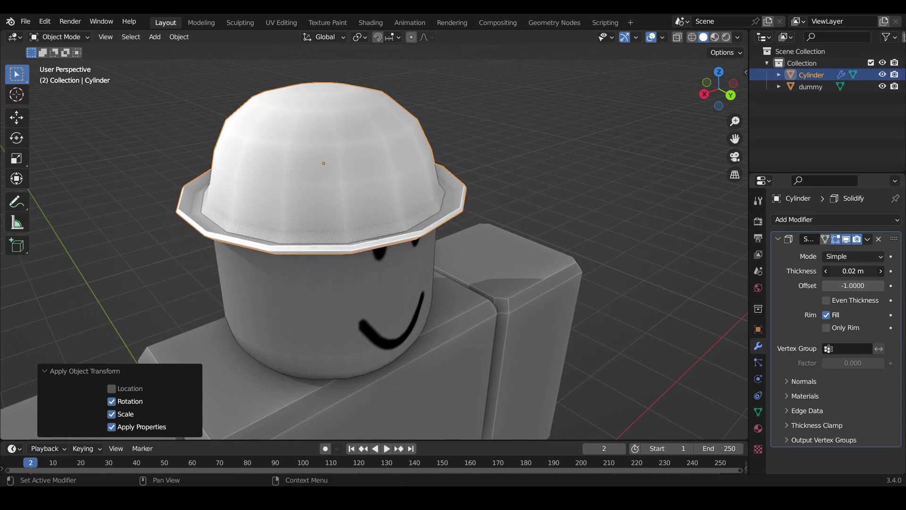
- Hide the dummy and turn on the Face Orientation overlay to examine the hat's inner and outer faces
scroll(595, 258, up, 3)
middle_drag(552, 230, 533, 208)
click(532, 209)
click(434, 237)
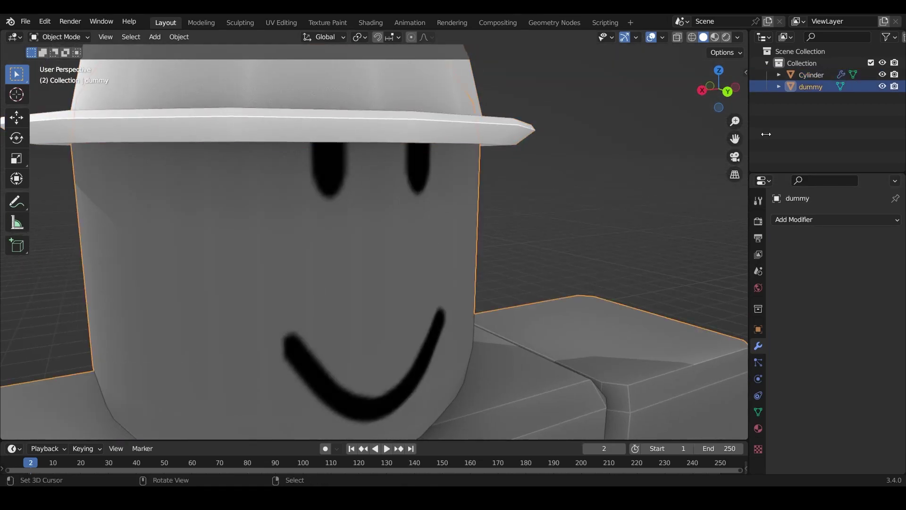
click(883, 86)
middle_drag(500, 155, 537, 121)
click(663, 38)
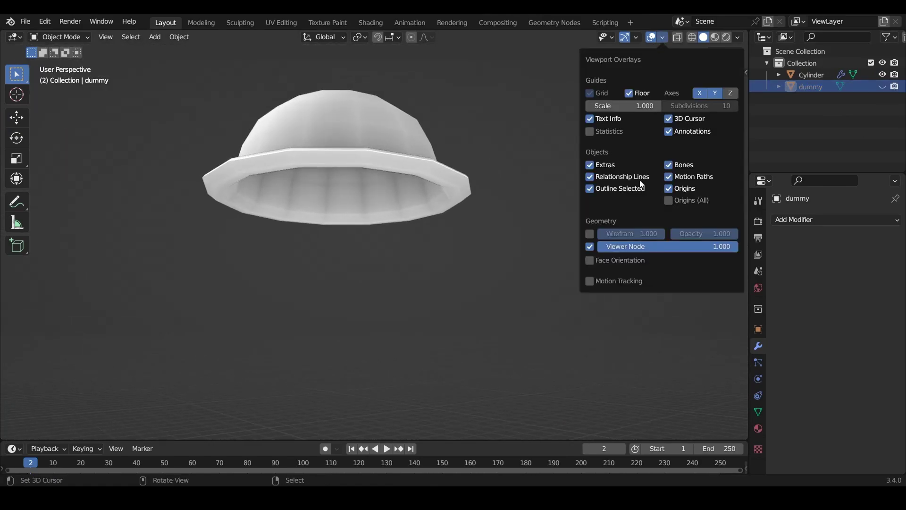
click(589, 260)
middle_drag(480, 176, 460, 198)
- Turn off the Face Orientation overlay and show the dummy again
click(662, 38)
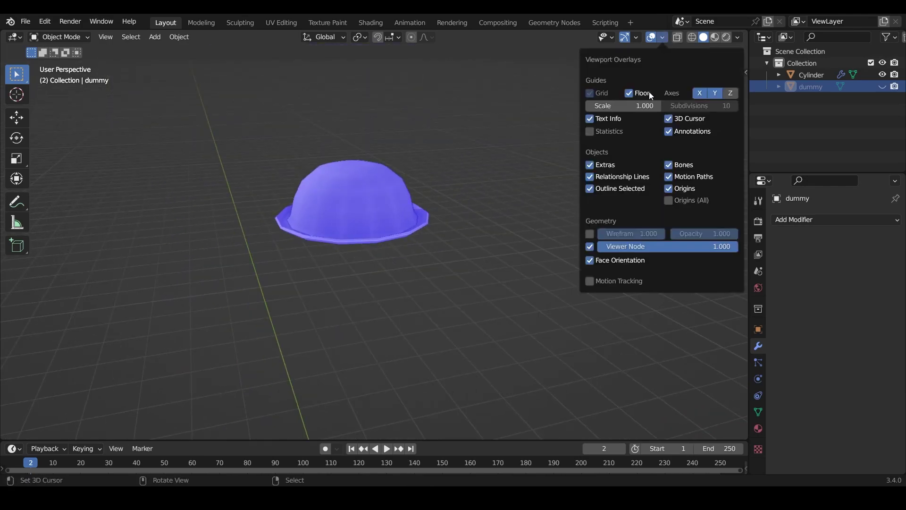
click(589, 261)
scroll(569, 215, up, 2)
middle_drag(629, 205, 614, 199)
click(883, 87)
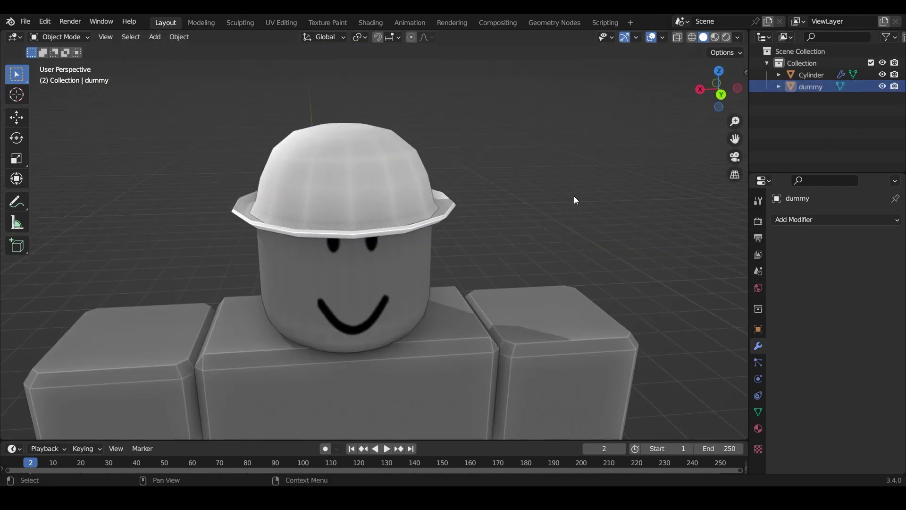
- Select the hat and move it slightly up along Z so the brim clears the character's eyes
scroll(543, 199, down, 3)
middle_drag(415, 198, 415, 222)
scroll(424, 236, up, 4)
middle_drag(449, 255, 415, 258)
scroll(361, 180, down, 2)
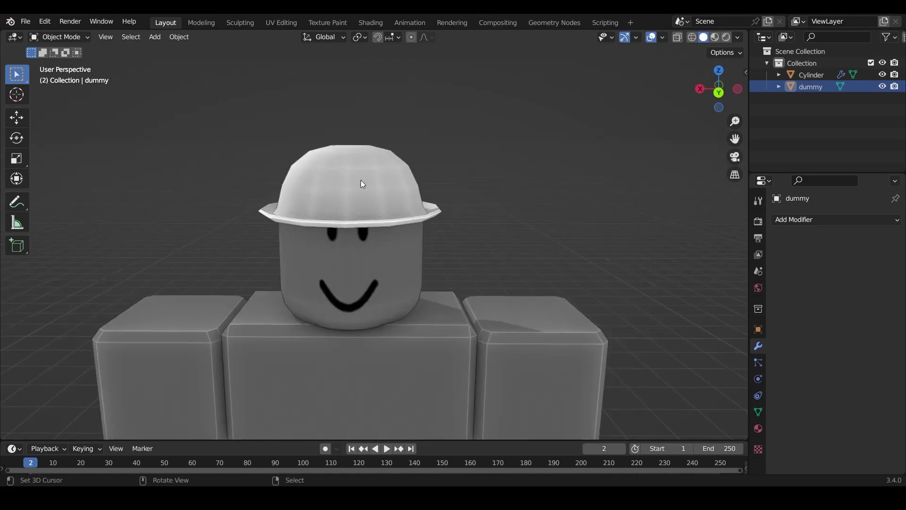
scroll(354, 180, up, 1)
click(336, 177)
scroll(359, 189, up, 3)
middle_drag(373, 202, 409, 245)
key(g)
key(z)
click(392, 201)
click(392, 201)
- Examine the hat's fit on the head and the thickness of its brim from near and far
scroll(406, 189, down, 5)
scroll(425, 262, down, 3)
scroll(391, 246, up, 4)
scroll(409, 245, up, 4)
right_click(370, 193)
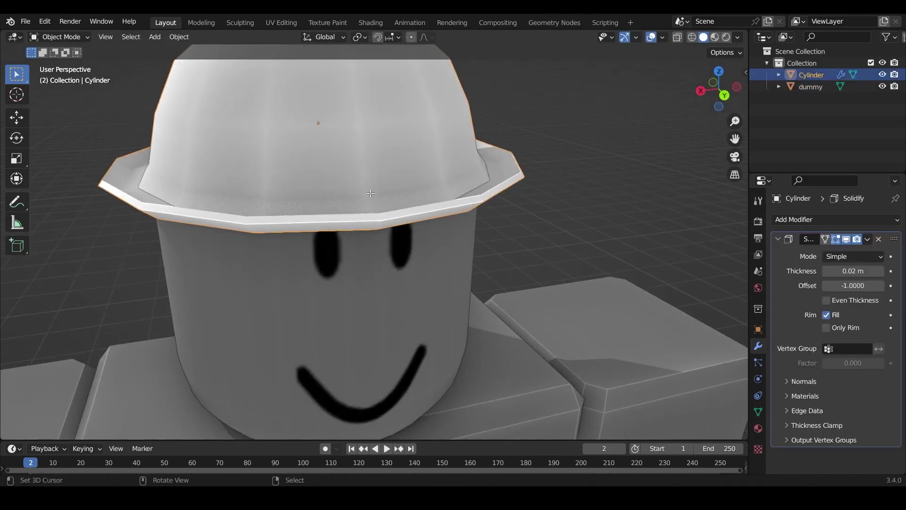
key(Tab)
scroll(371, 194, down, 4)
key(Tab)
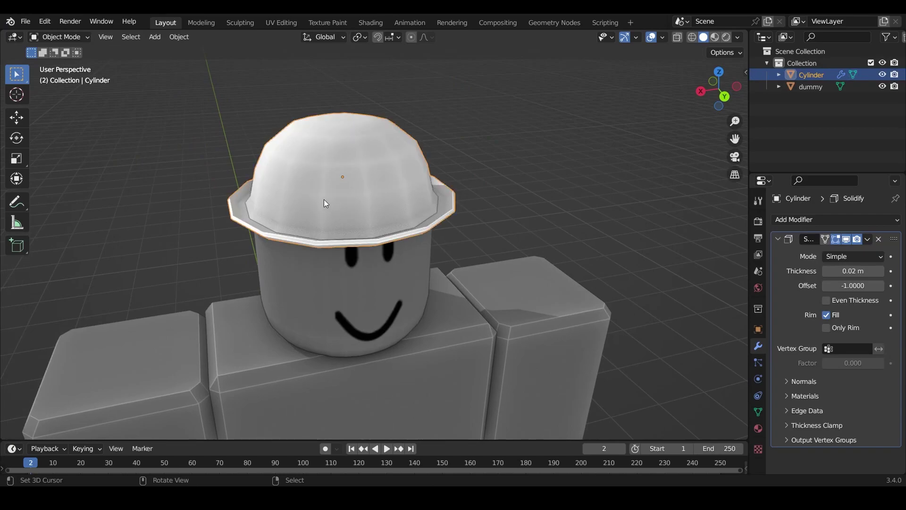
scroll(325, 200, up, 1)
middle_drag(324, 200, 355, 191)
scroll(382, 199, down, 4)
scroll(353, 202, up, 5)
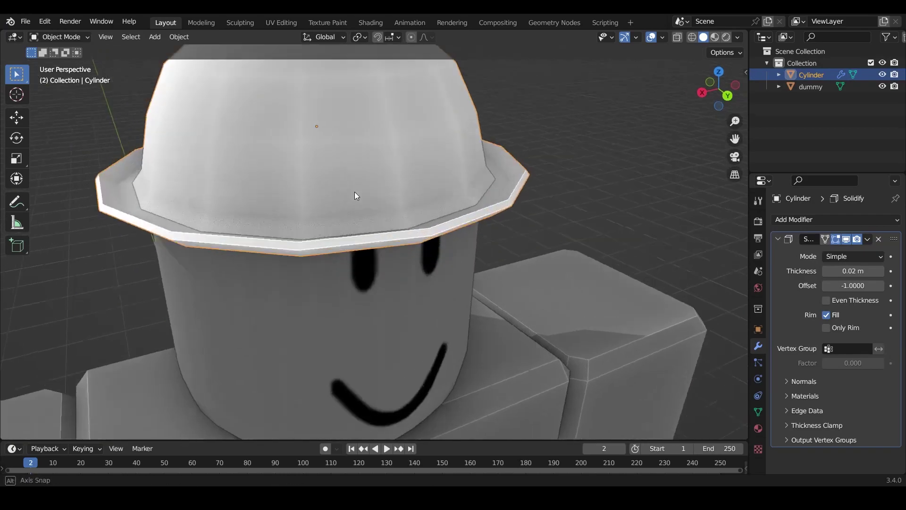
scroll(355, 195, down, 6)
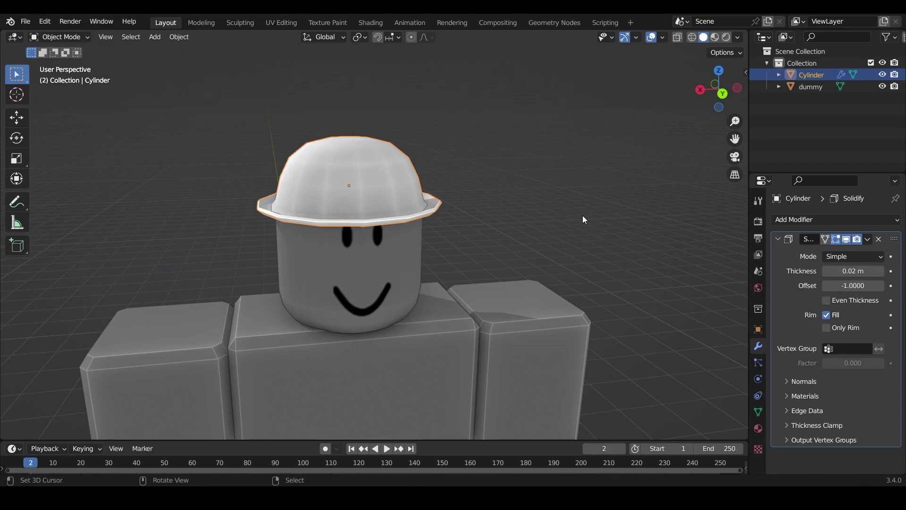
- Apply the hat's Solidify modifier and enter Edit Mode with face selection active
click(868, 239)
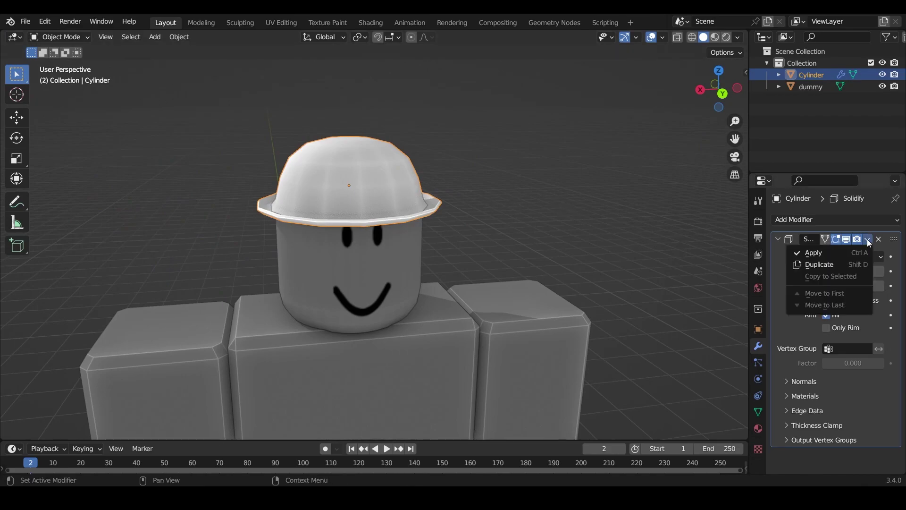
click(840, 255)
key(Tab)
scroll(455, 209, up, 5)
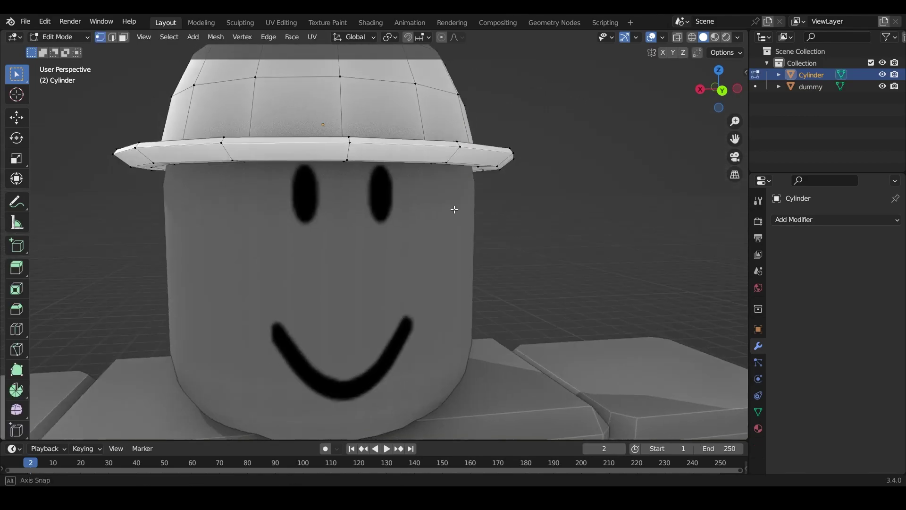
scroll(454, 209, down, 5)
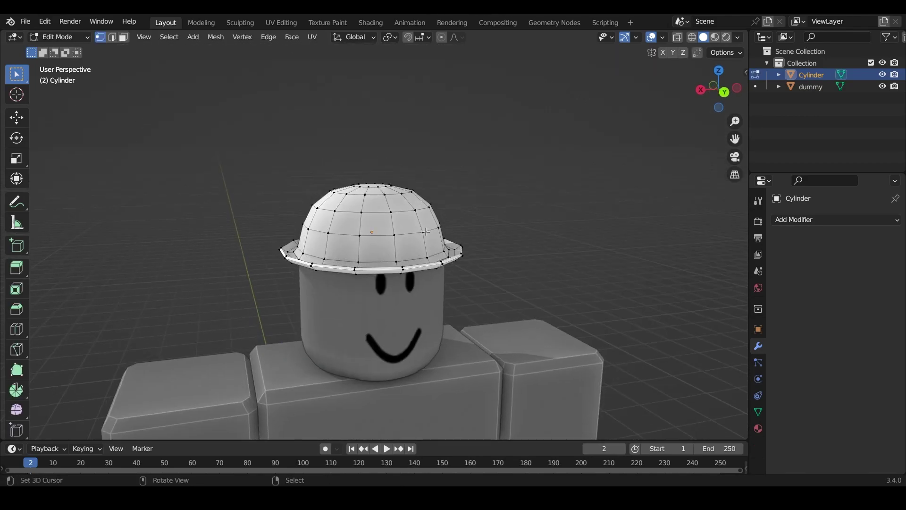
scroll(426, 232, up, 4)
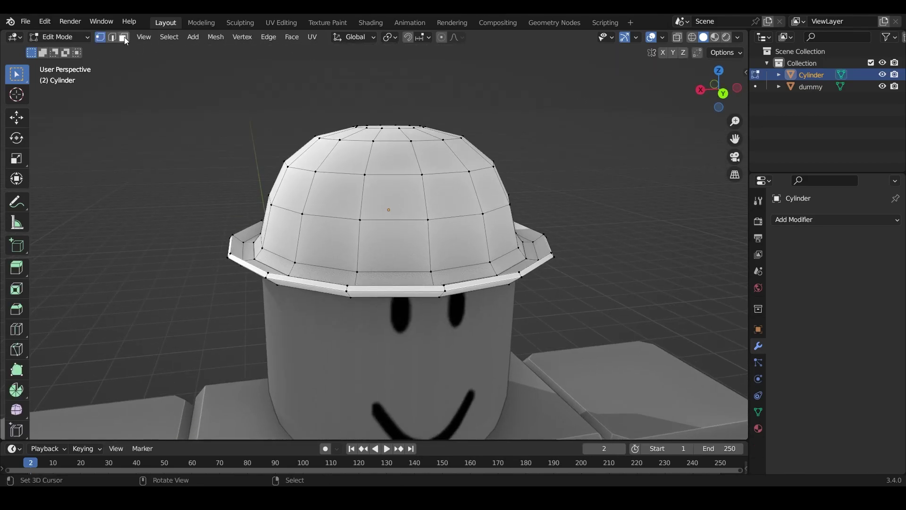
click(123, 37)
scroll(182, 146, down, 2)
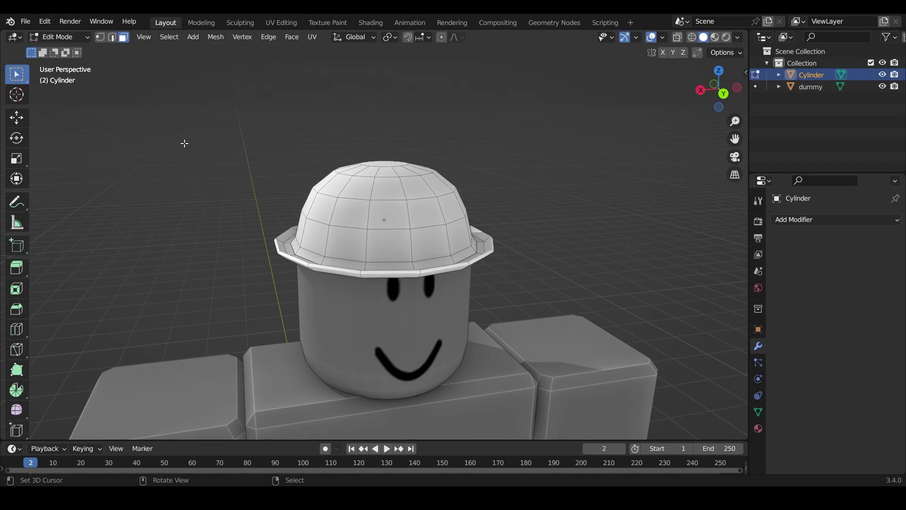
- Select the horizontal loop of faces around the base of the hat's dome, and clear the selection
scroll(335, 240, up, 4)
scroll(330, 216, down, 2)
middle_drag(330, 216, 310, 175)
scroll(309, 175, up, 4)
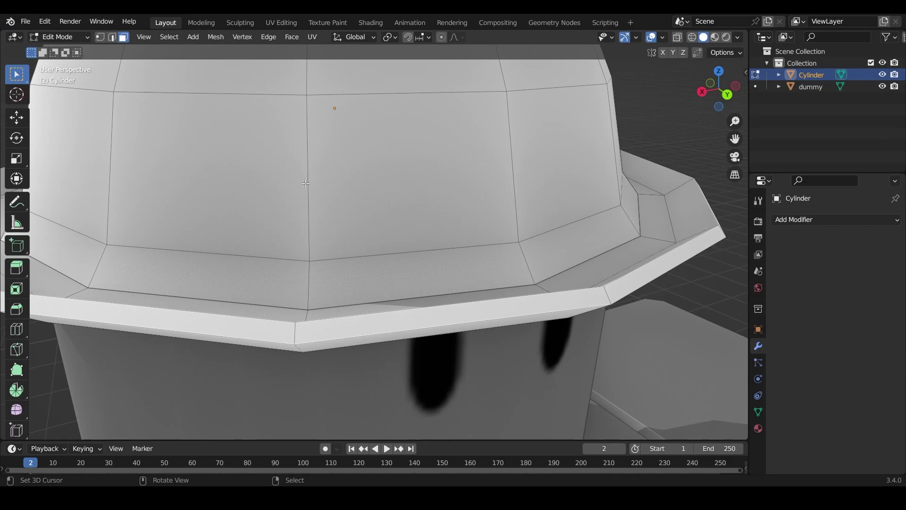
alt+click(310, 182)
scroll(310, 182, down, 5)
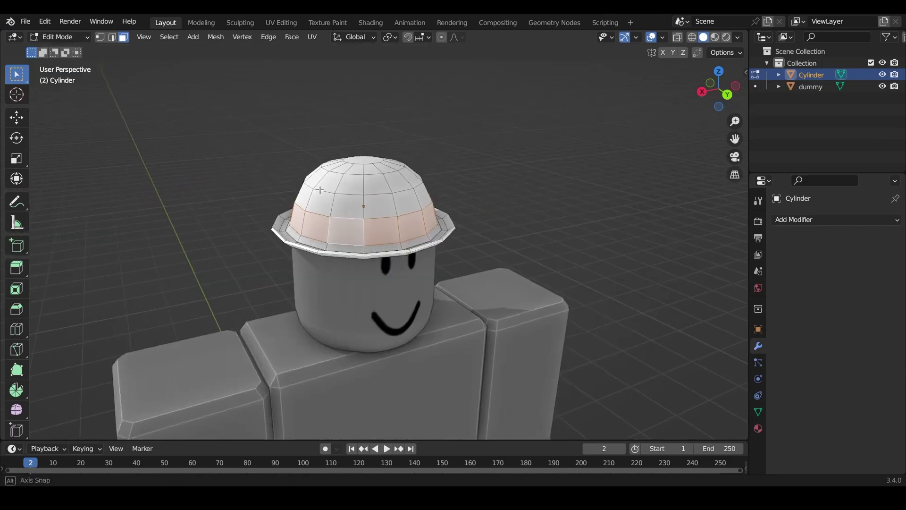
middle_drag(310, 182, 323, 201)
scroll(302, 199, up, 1)
scroll(323, 200, up, 4)
key(alt+a)
- Select a vertical loop of faces running over the dome, and clear the selection
alt+click(372, 211)
scroll(372, 211, down, 6)
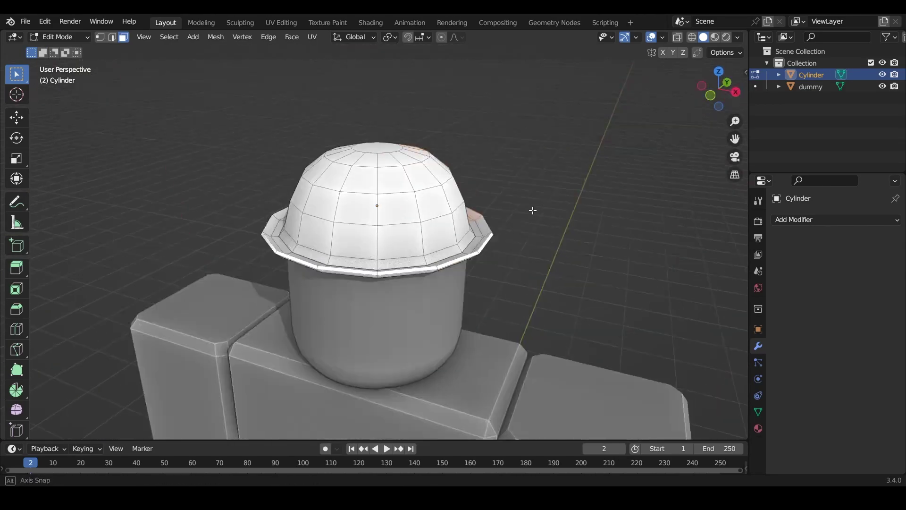
middle_drag(532, 208, 344, 211)
key(alt+a)
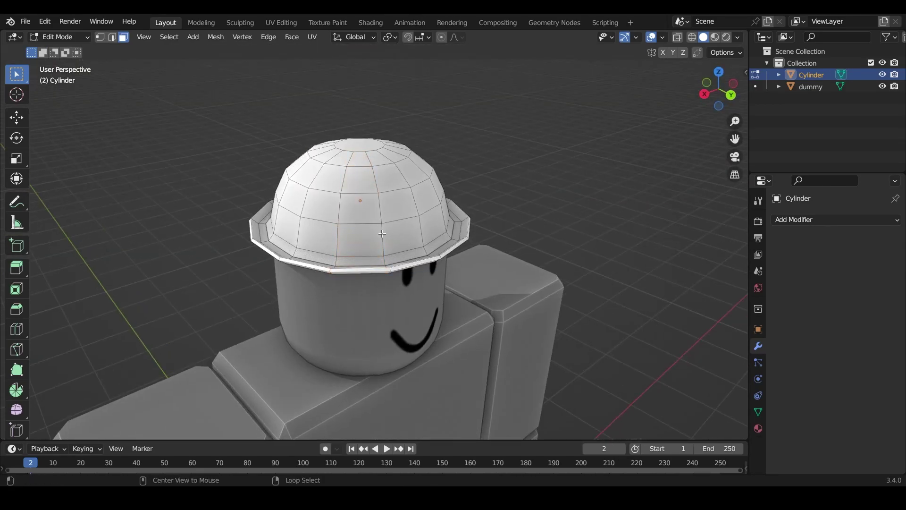
- Select the ring of faces around the lower dome, just above the brim
alt+click(386, 235)
scroll(386, 236, up, 2)
scroll(386, 236, down, 4)
mouse_move(382, 235)
middle_down()
mouse_move(324, 212)
mouse_move(391, 225)
mouse_move(361, 223)
mouse_move(426, 277)
mouse_move(472, 239)
mouse_move(373, 234)
mouse_move(397, 245)
middle_up()
scroll(348, 219, up, 2)
scroll(366, 222, up, 2)
scroll(398, 245, up, 3)
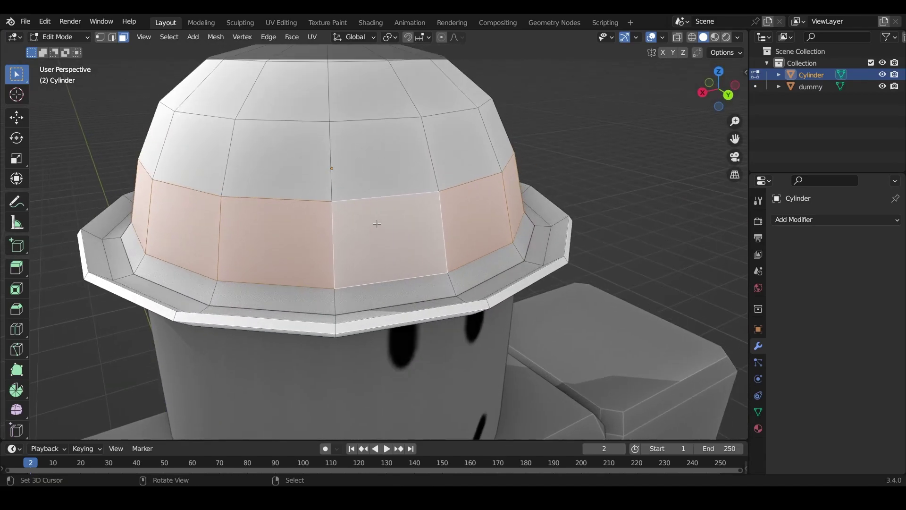
- Try a regular face extrusion on the selected ring and undo it
key(alt+e)
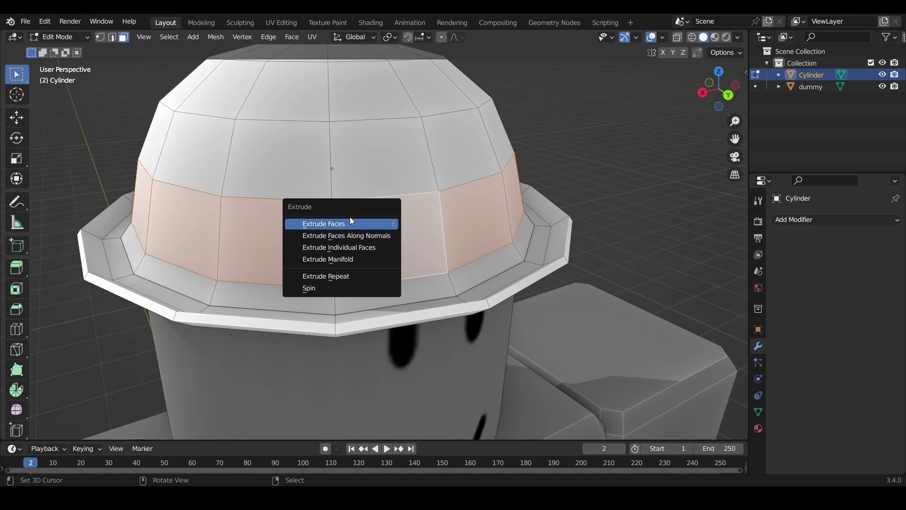
middle_drag(357, 286, 390, 287)
key(e)
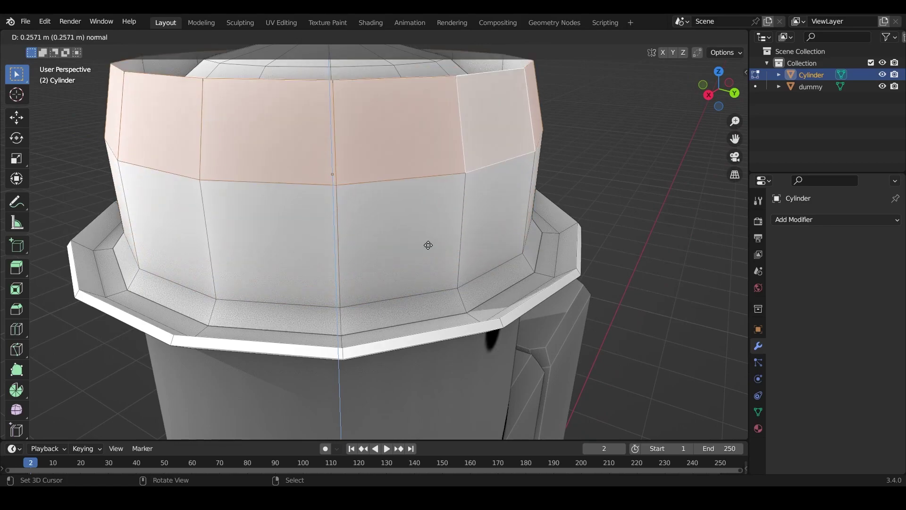
click(450, 293)
key(ctrl+z)
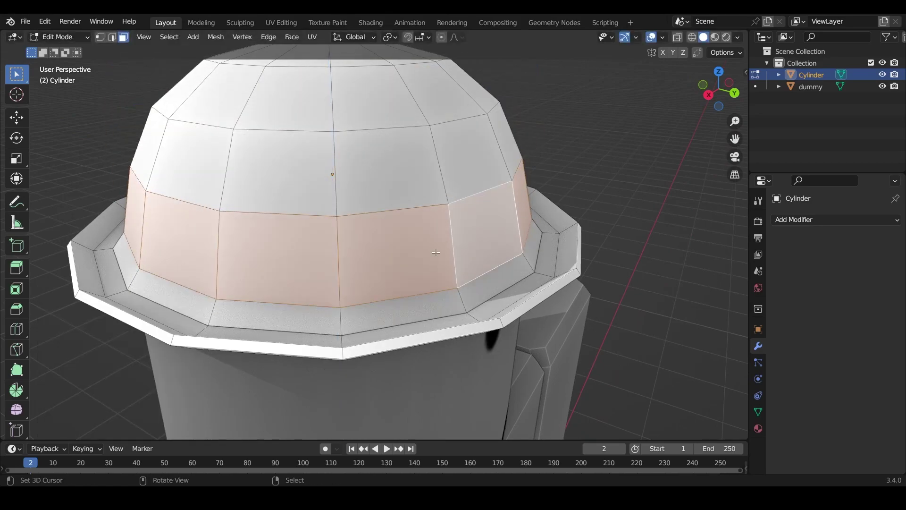
- Extrude the ring of faces along their normals by about 0.014 m, deselect everything and return to Object Mode
key(alt+e)
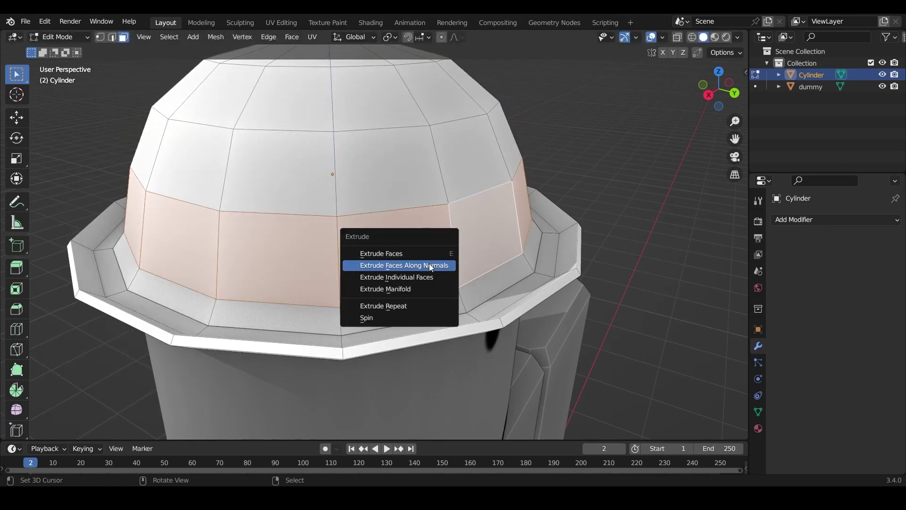
click(430, 265)
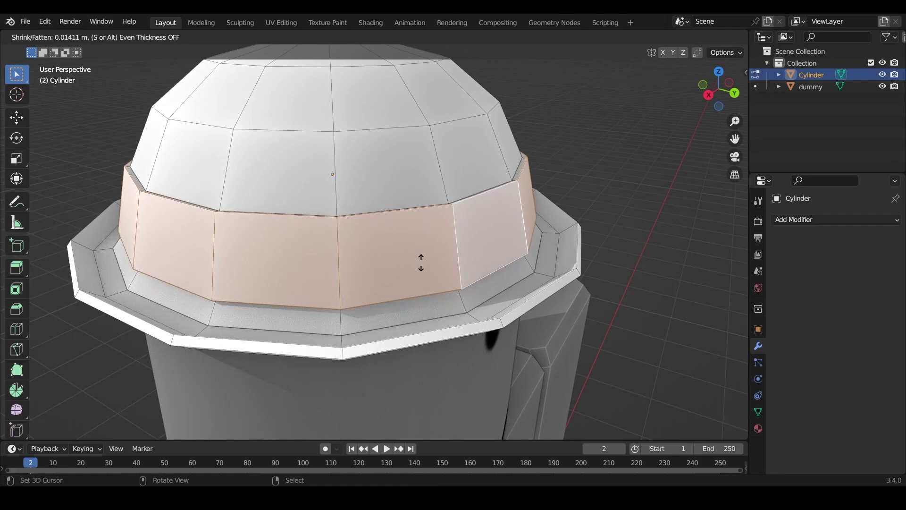
click(421, 263)
scroll(422, 262, down, 8)
middle_drag(421, 262, 312, 233)
scroll(312, 233, up, 5)
key(alt+a)
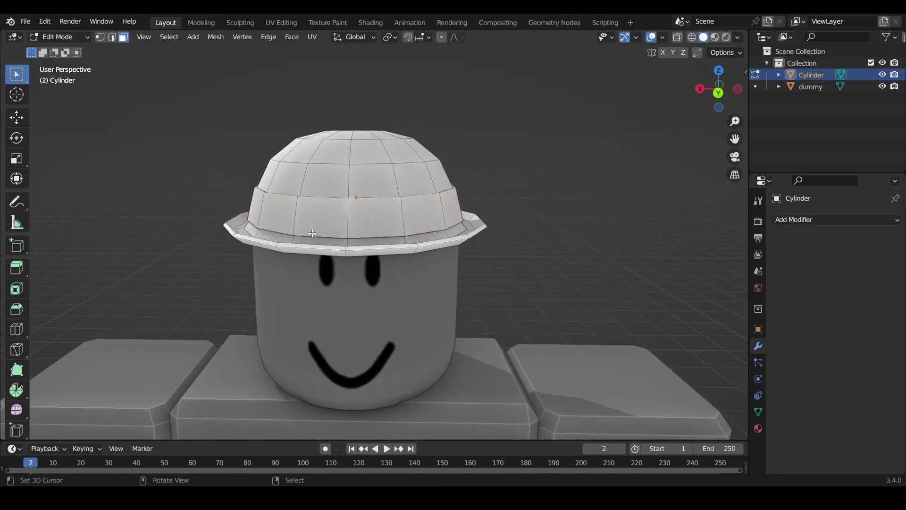
key(Tab)
- Examine the hat with its extruded band on the character from several angles and distances
middle_drag(381, 234, 308, 220)
scroll(508, 250, down, 2)
click(335, 268)
middle_drag(335, 268, 480, 263)
scroll(410, 262, down, 5)
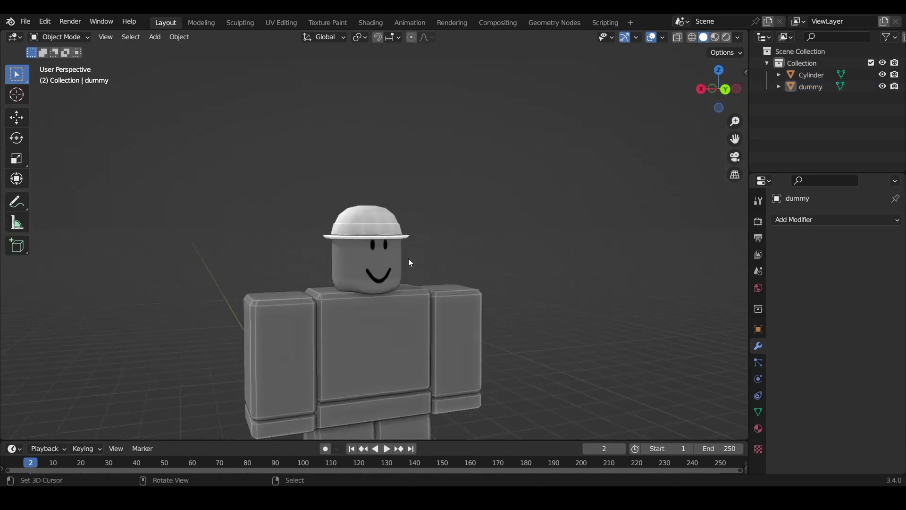
middle_drag(410, 263, 400, 264)
scroll(405, 265, up, 6)
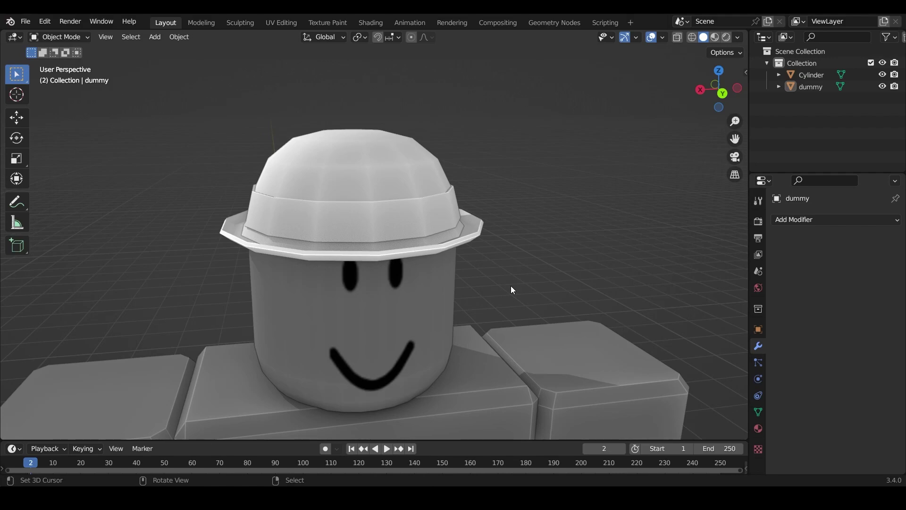
scroll(493, 284, down, 4)
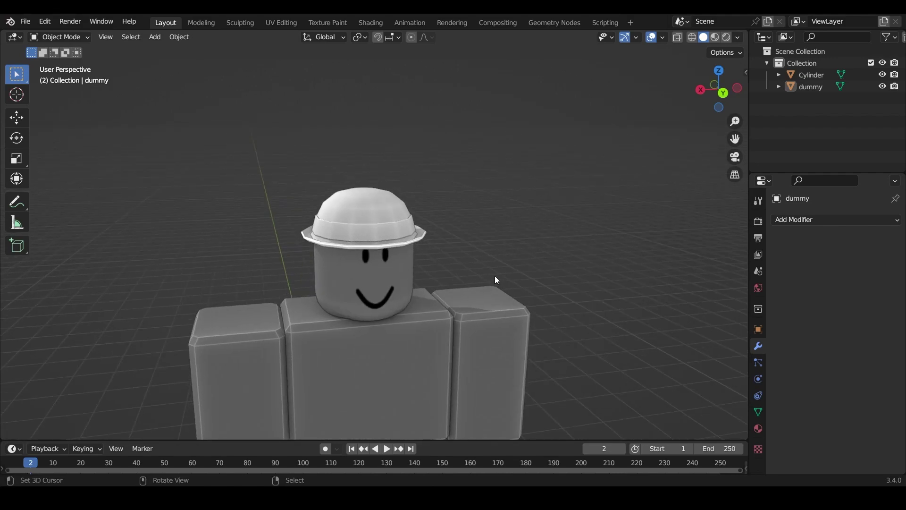
scroll(378, 190, up, 6)
scroll(399, 246, down, 5)
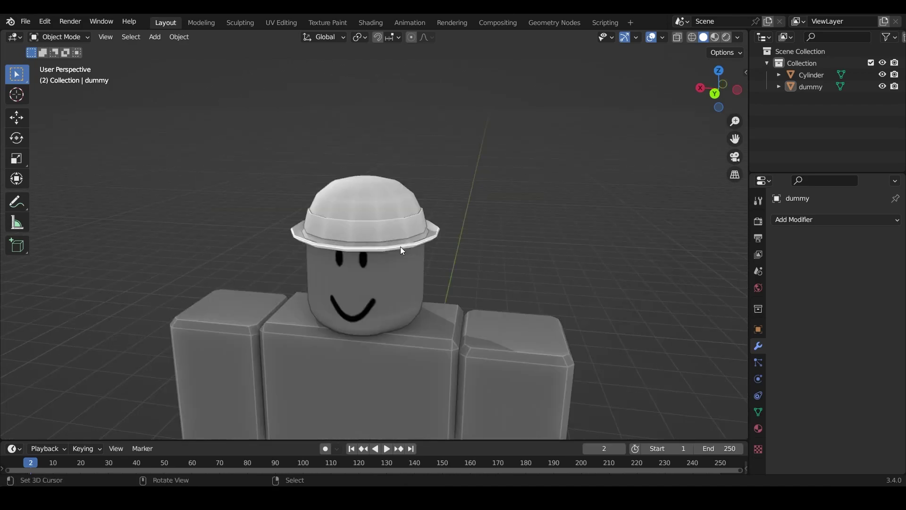
scroll(400, 243, up, 2)
middle_drag(303, 239, 344, 238)
scroll(407, 214, down, 1)
scroll(407, 214, down, 5)
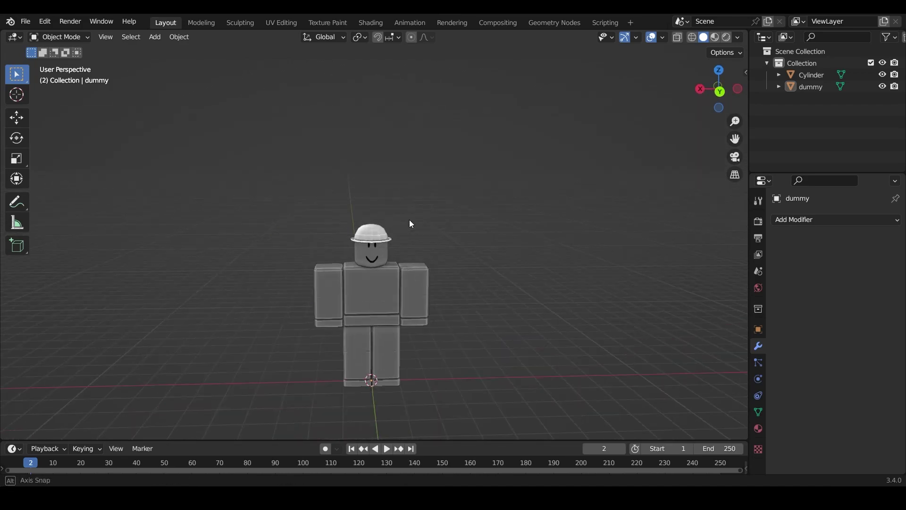
scroll(410, 220, up, 4)
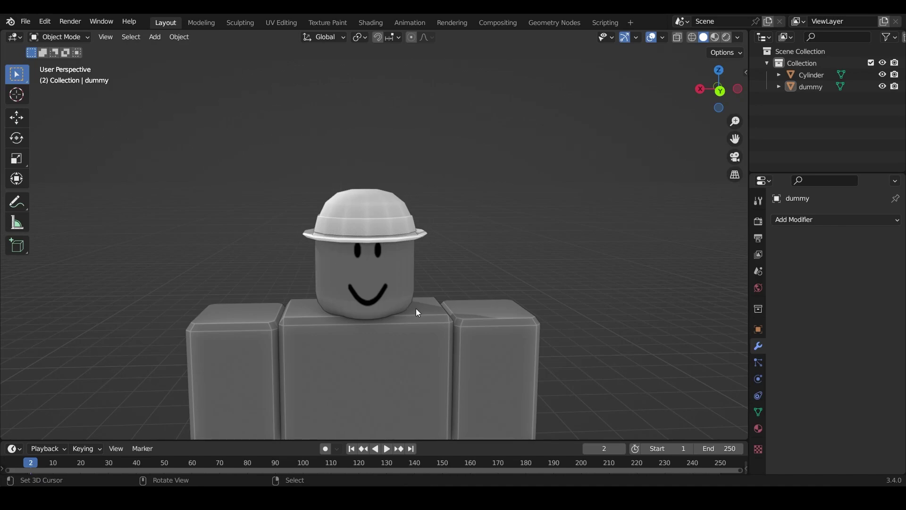
scroll(376, 271, up, 4)
mouse_move(373, 260)
middle_down()
mouse_move(403, 268)
mouse_move(364, 251)
middle_up()
scroll(399, 265, down, 6)
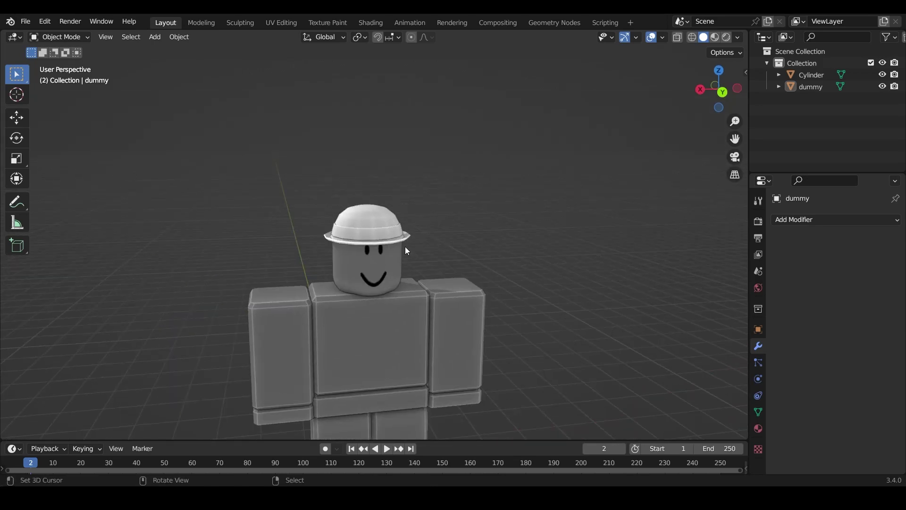
scroll(355, 193, up, 4)
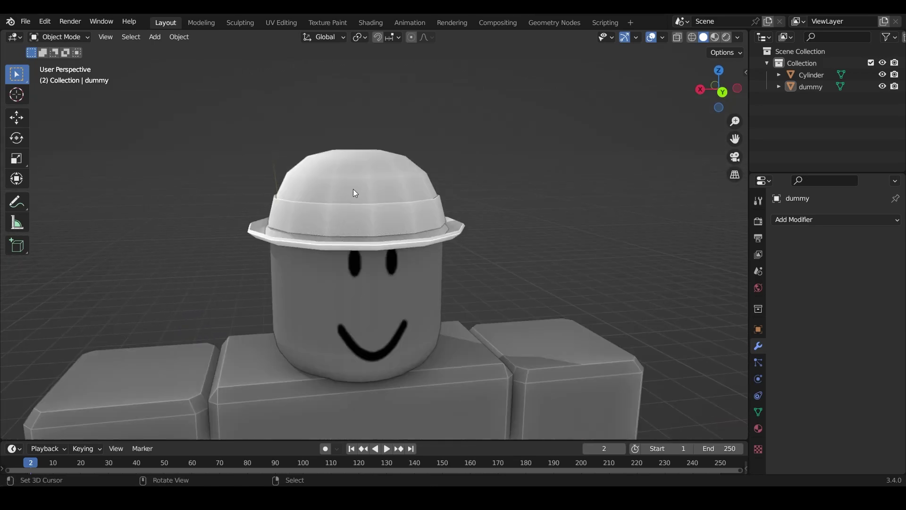